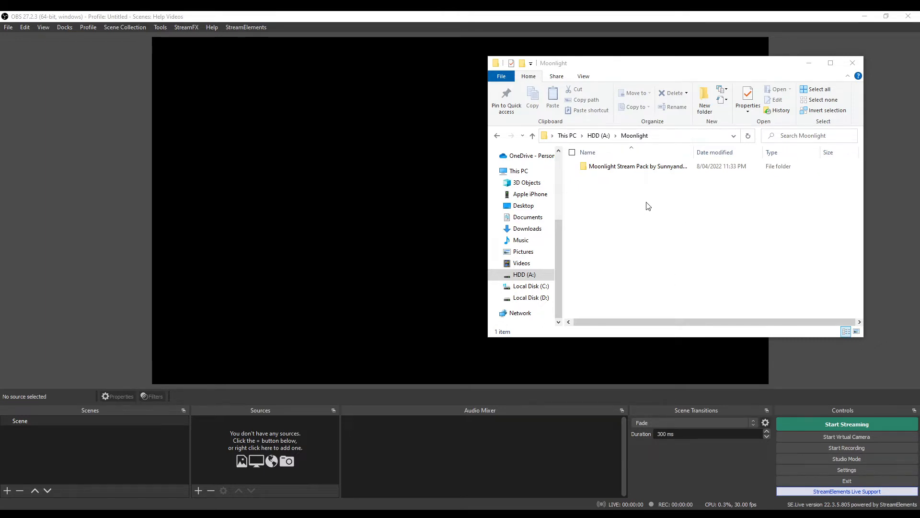
Step: Add a new scene named Stream Starting
left_click(418, 20)
left_click(7, 490)
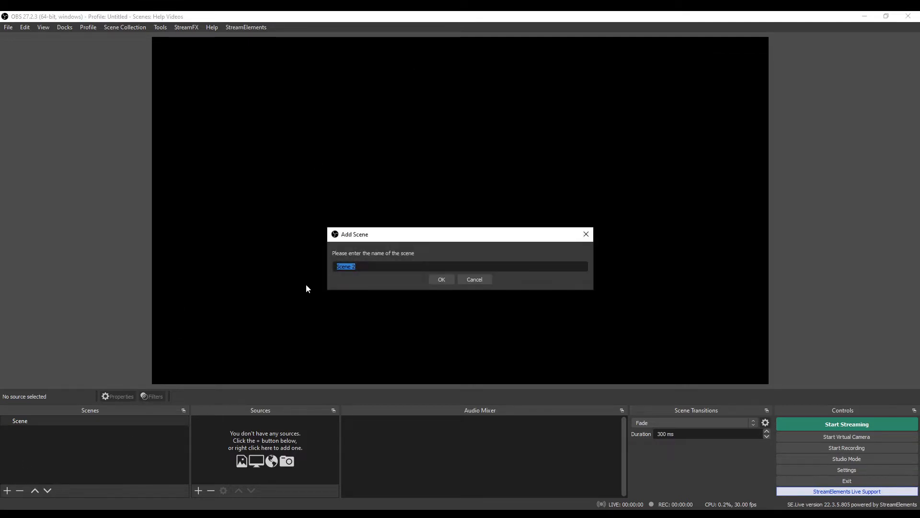
type("Stream Starting")
key("Return")
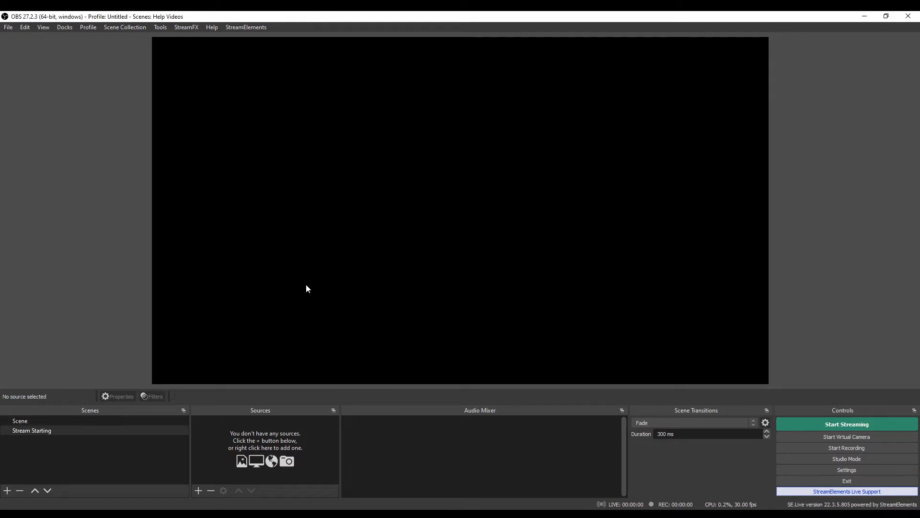
left_click(6, 491)
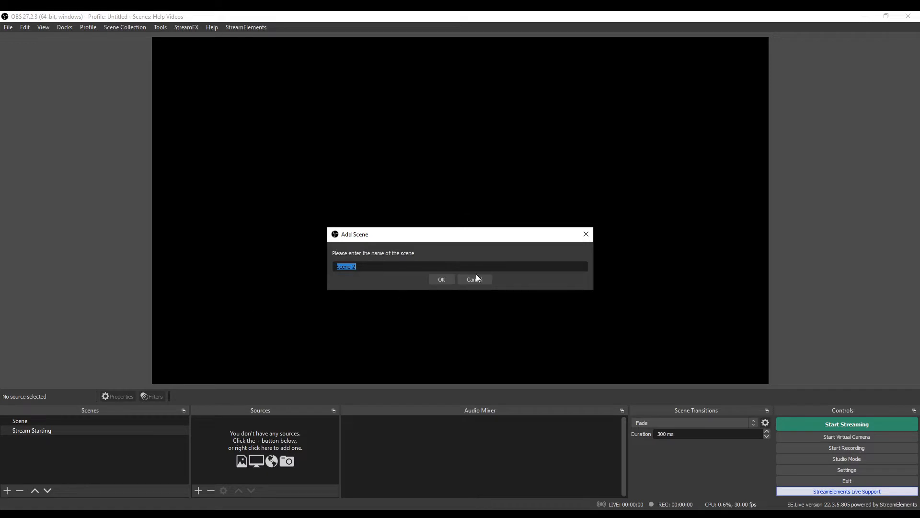
left_click(476, 279)
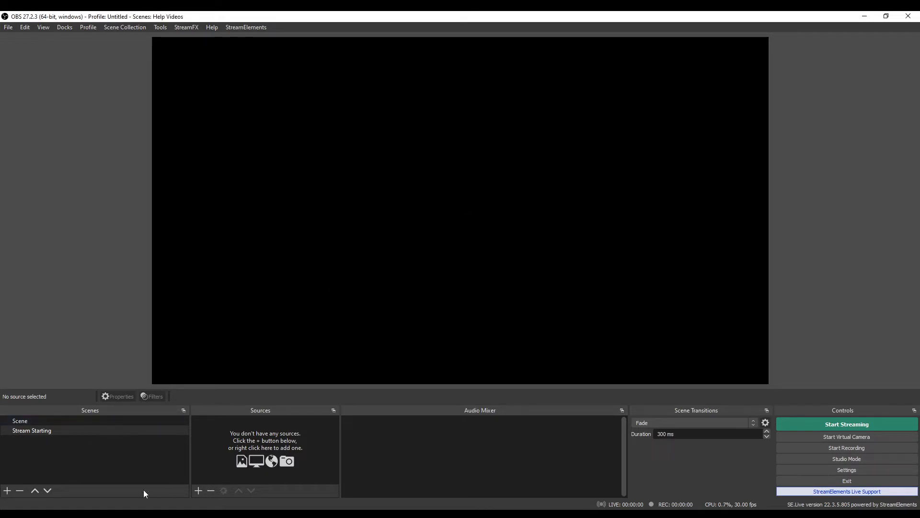
Step: Create a new media source named Moonlight Stream Starting in the Stream Starting scene
left_click(193, 494)
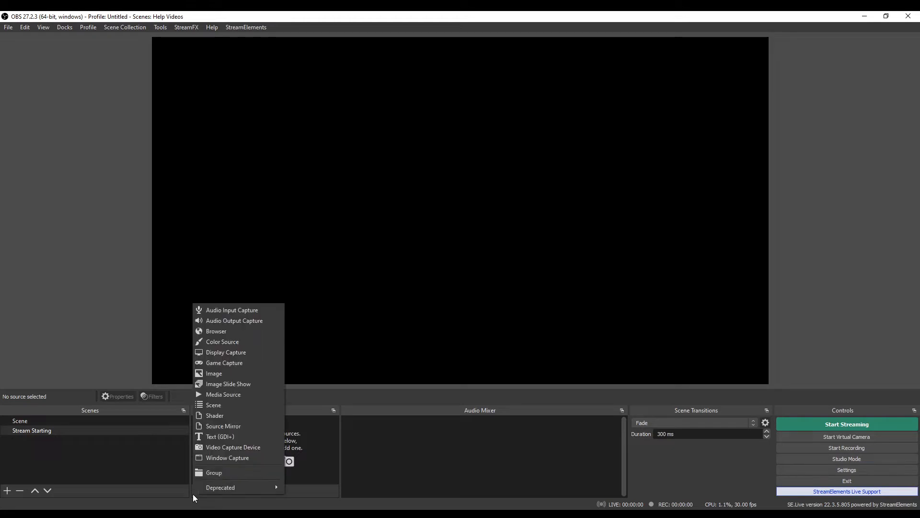
left_click(241, 393)
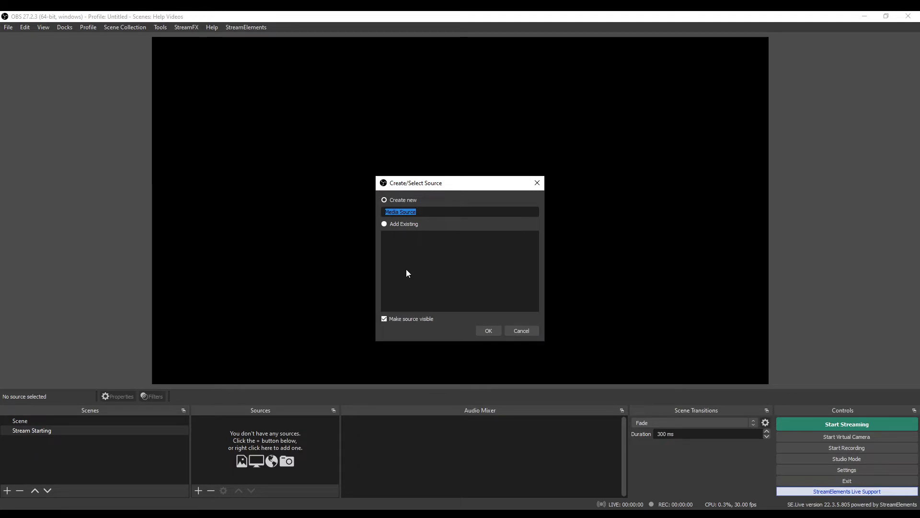
type("Moonlight Stream Starting")
left_click(489, 330)
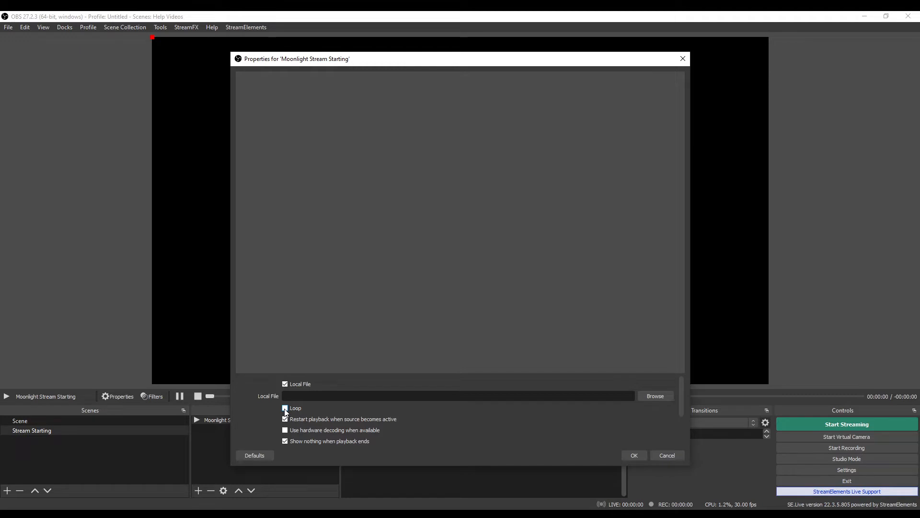
Step: Enable looping for the media source and load Animated - Stream Starting from the Moonlight Stream Pack's Screens folder on HDD (A:)
left_click(662, 397)
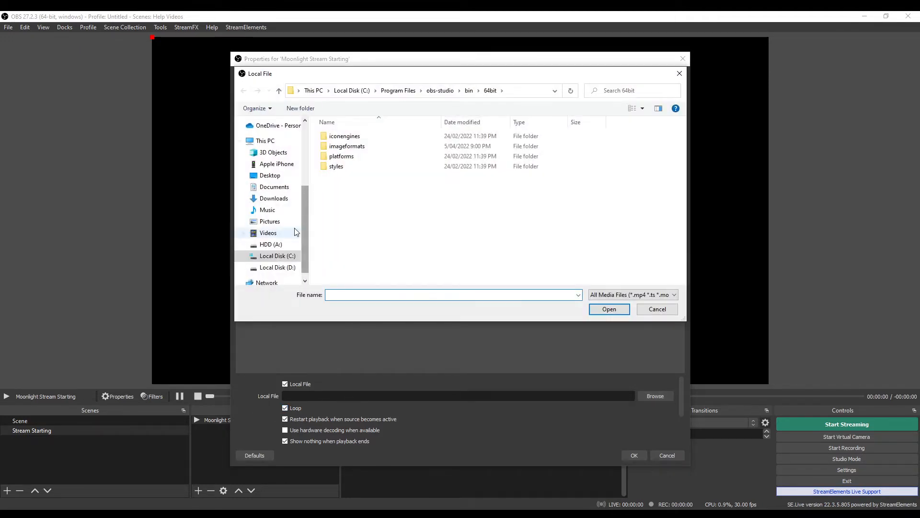
left_click(271, 245)
scroll(451, 228, "down", 5)
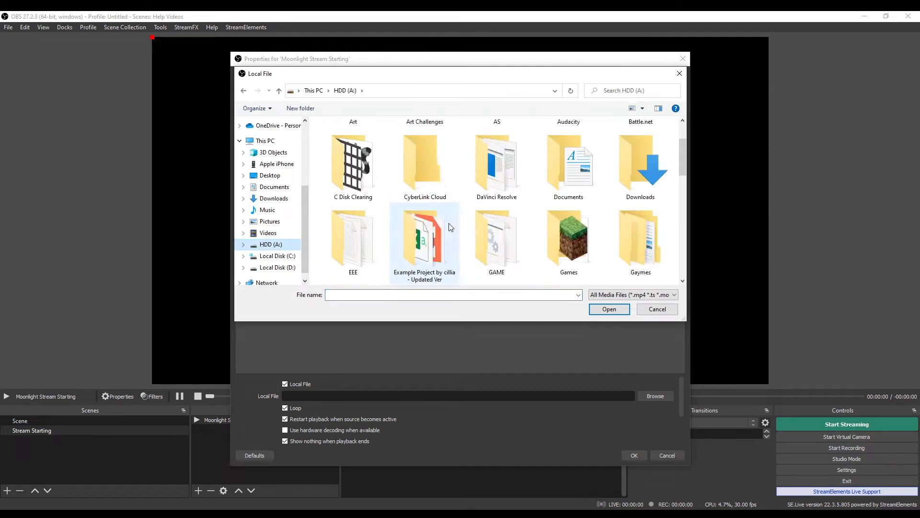
scroll(450, 227, "down", 2)
scroll(480, 218, "up", 4)
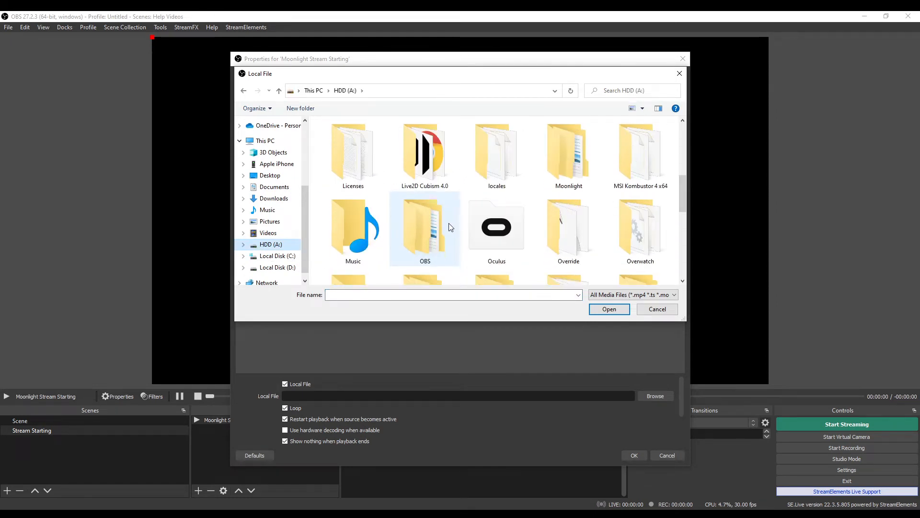
double_click(556, 173)
double_click(391, 138)
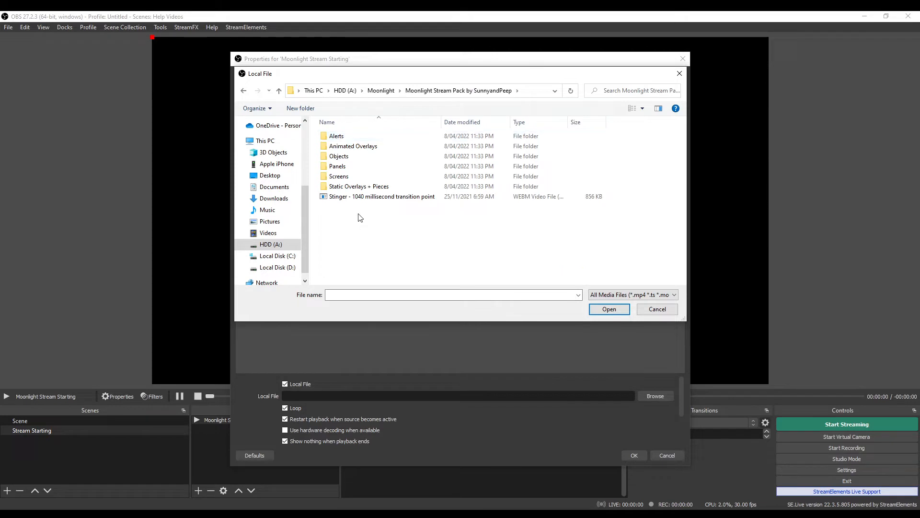
double_click(347, 176)
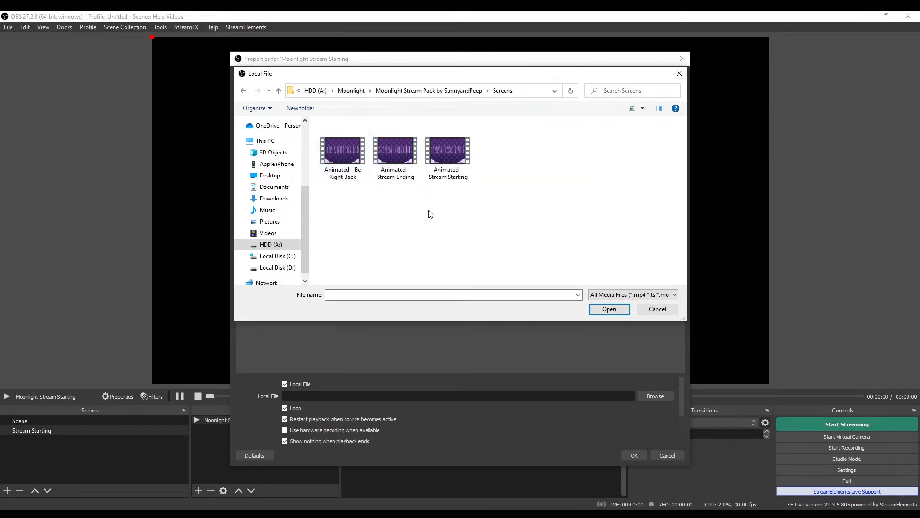
left_click(459, 151)
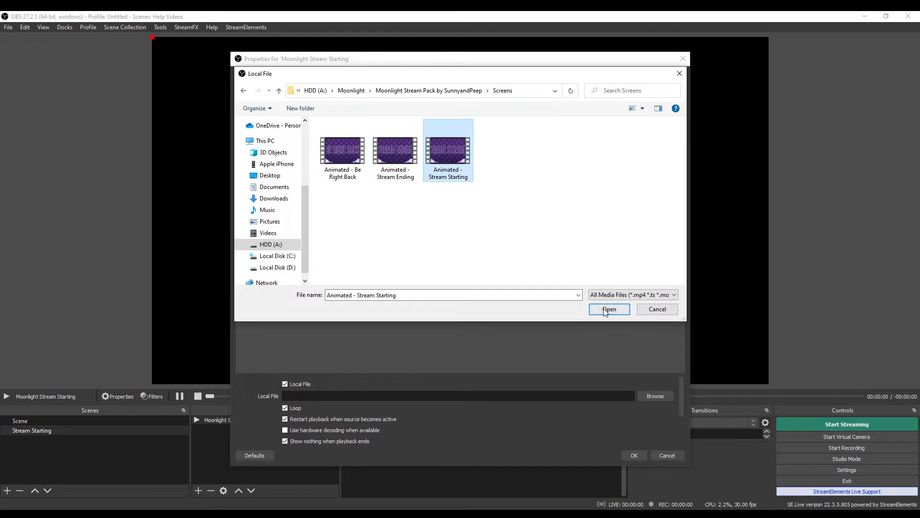
left_click(610, 309)
left_click(634, 455)
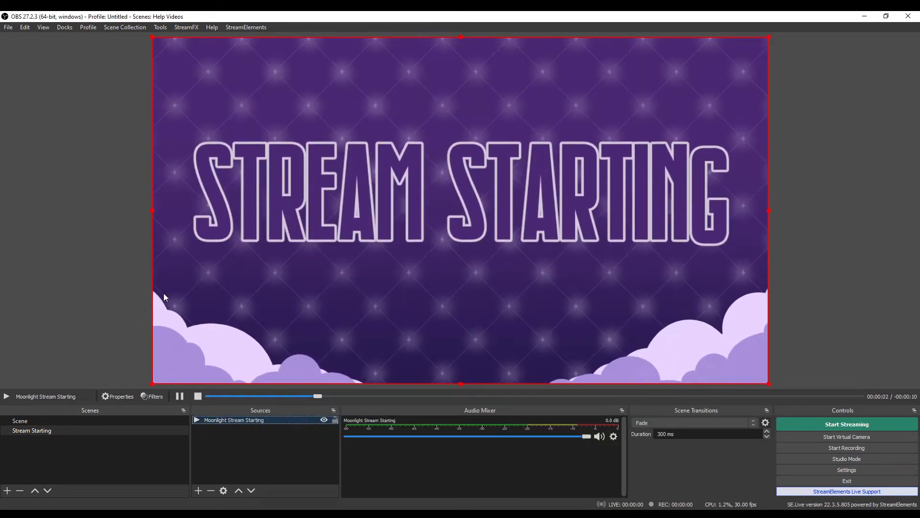
Step: Resize the Stream Starting video from its left edge, fit it back to the canvas, and deselect it
mouse_move(152, 211)
left_mouse_down()
mouse_move(137, 209)
mouse_move(175, 207)
mouse_move(144, 208)
mouse_move(153, 210)
left_mouse_up()
left_click(117, 191)
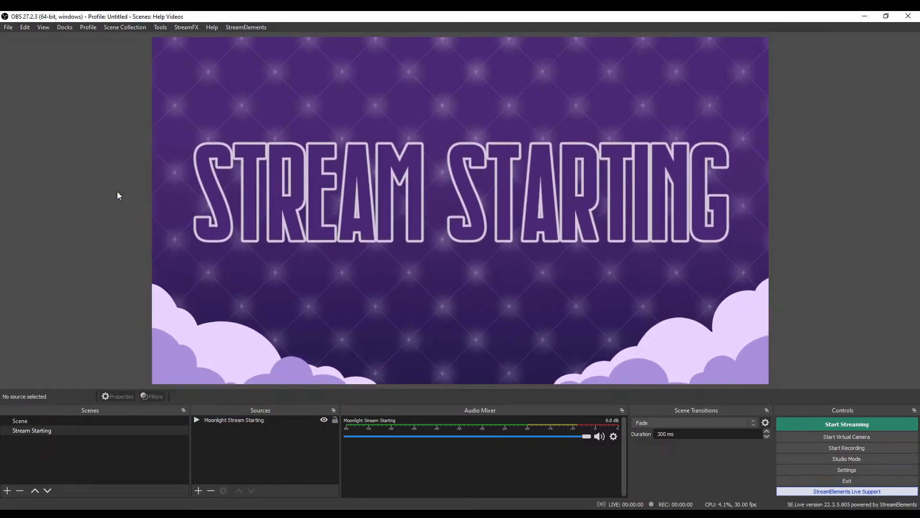
left_click(161, 204)
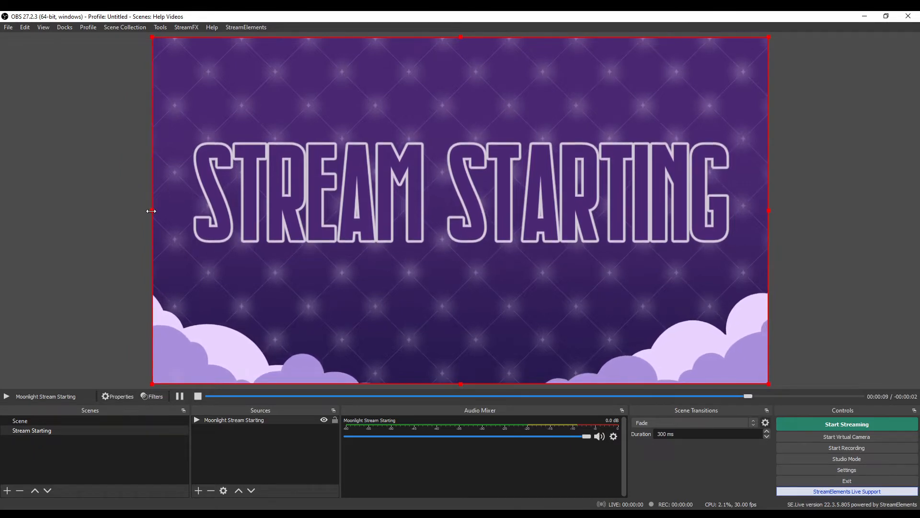
mouse_move(151, 211)
left_mouse_down()
mouse_move(184, 216)
mouse_move(151, 216)
left_mouse_up()
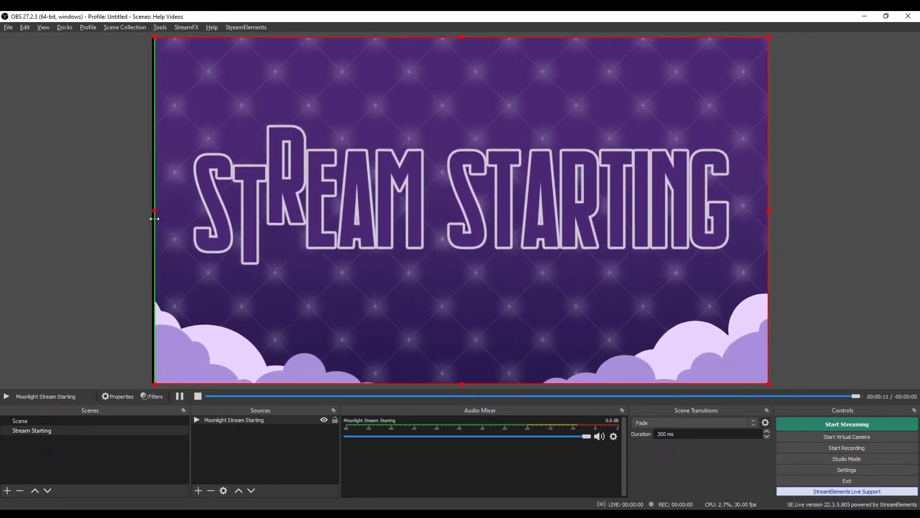
left_click(125, 207)
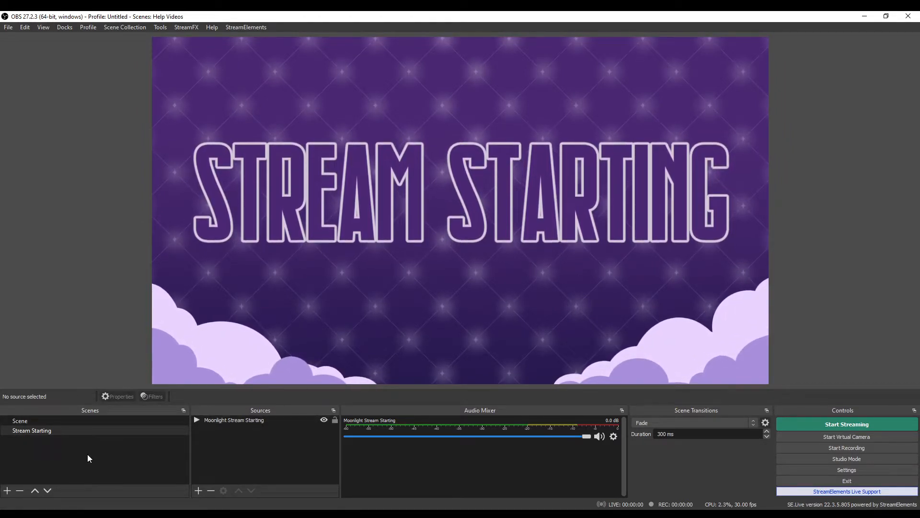
Step: Add a new scene named Be Right Back
left_click(7, 490)
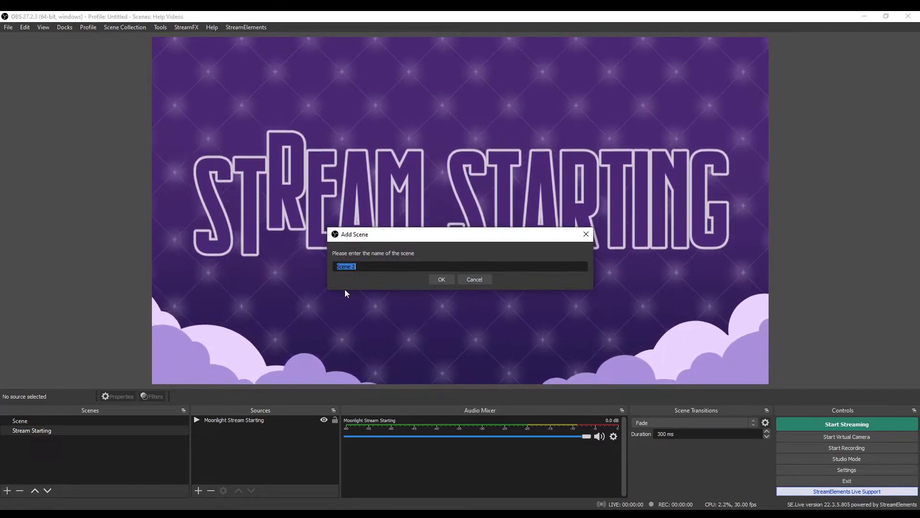
type("S")
key("BackSpace")
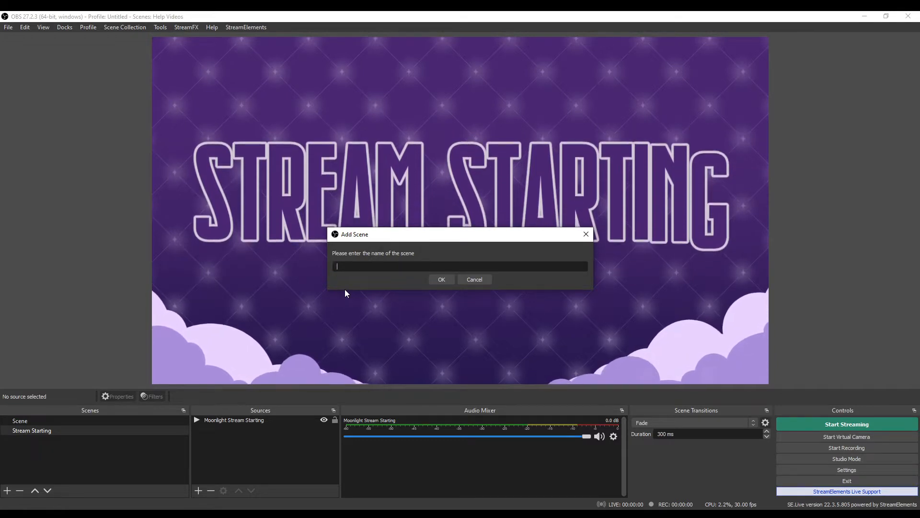
type("Be Right Back")
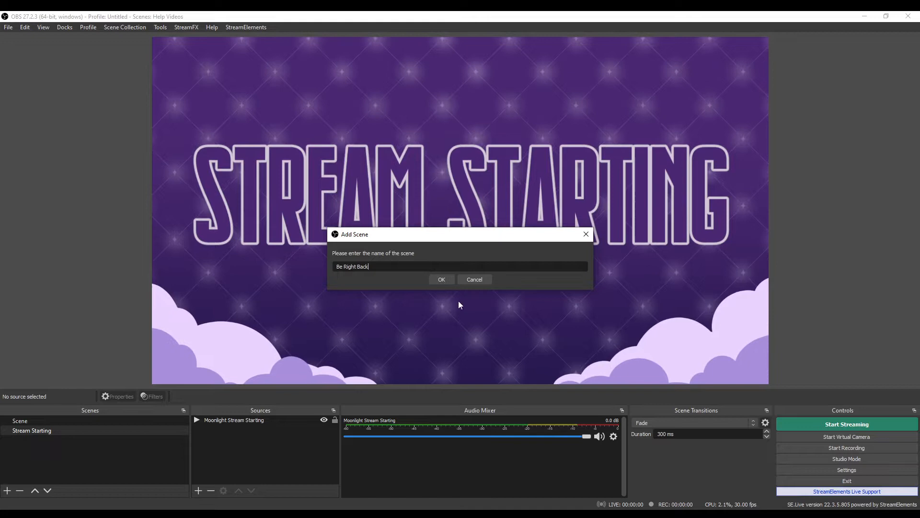
left_click(440, 279)
Step: Add a looping media source named Moonlight BRB to the Be Right Back scene, using the Animated - Be Right Back video
left_click(197, 492)
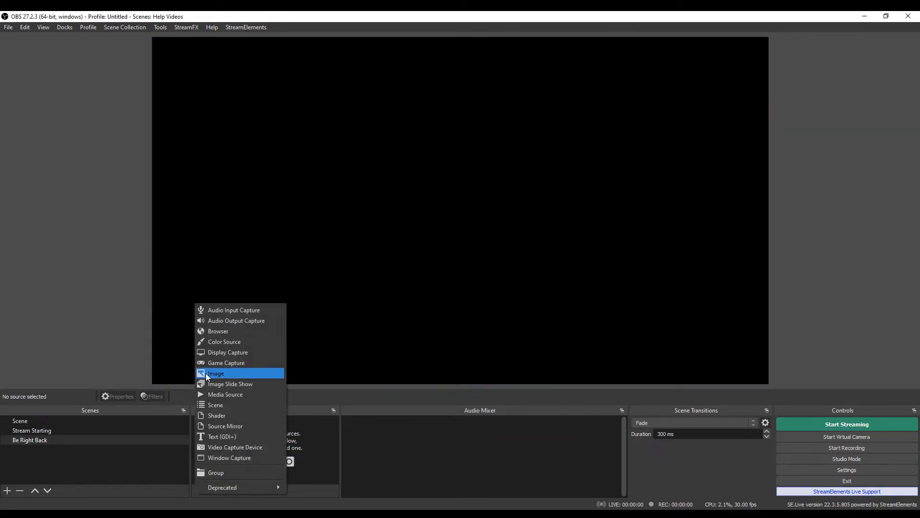
left_click(237, 395)
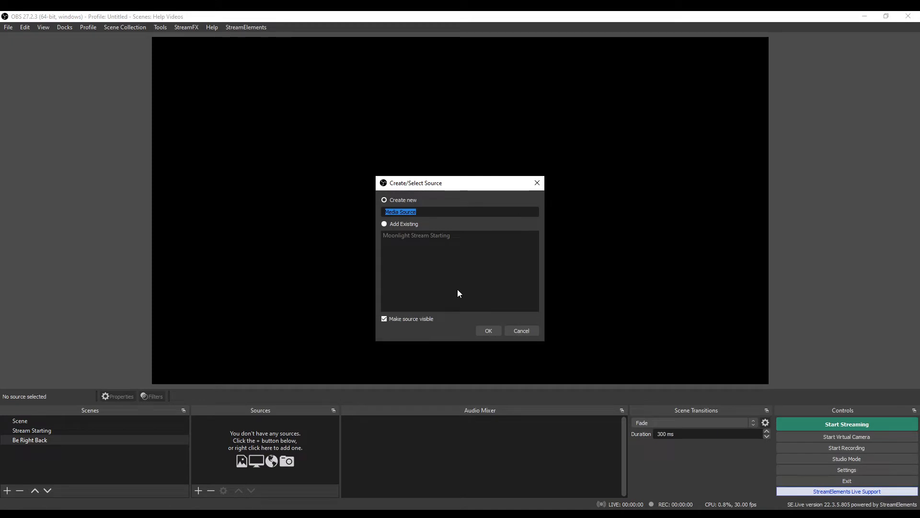
type("Moonlight BRB")
left_click(481, 331)
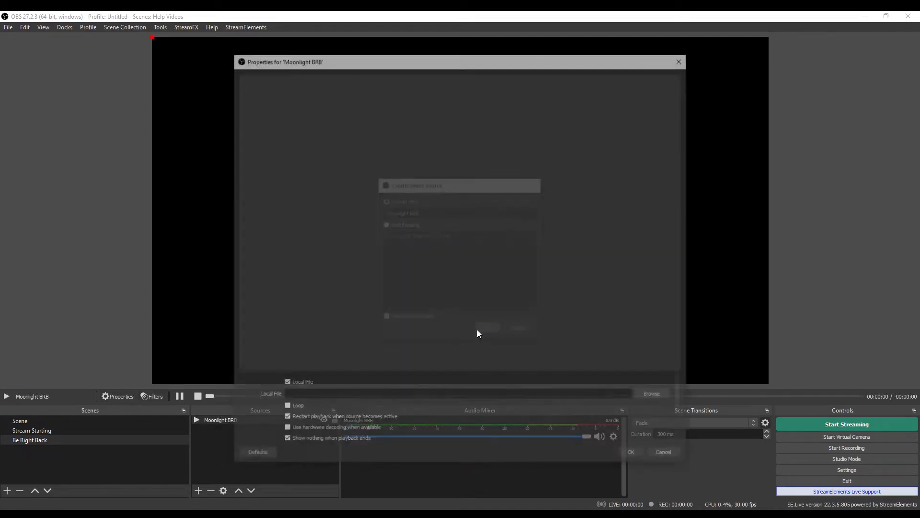
left_click(655, 395)
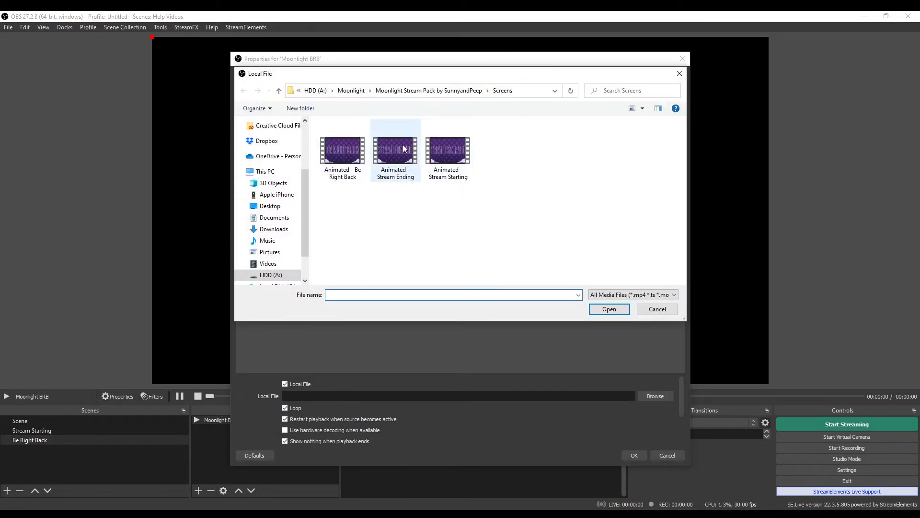
left_click(343, 151)
left_click(609, 308)
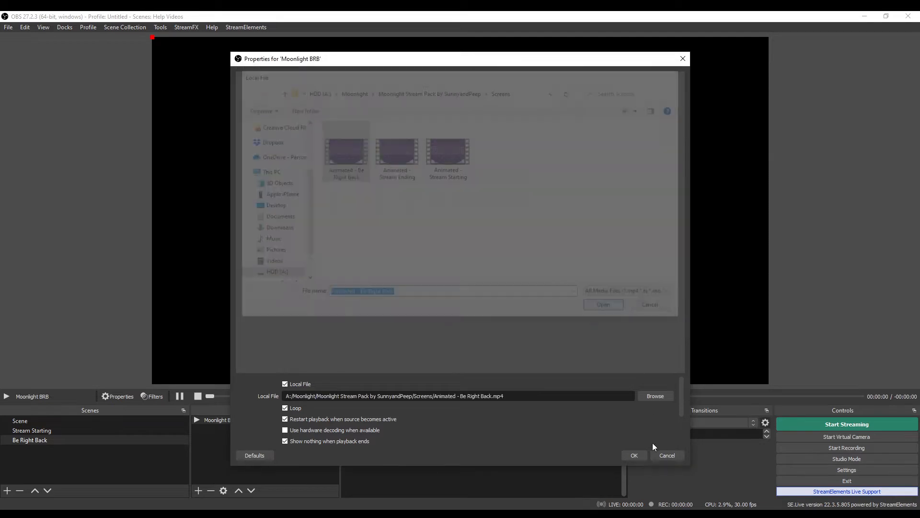
left_click(634, 455)
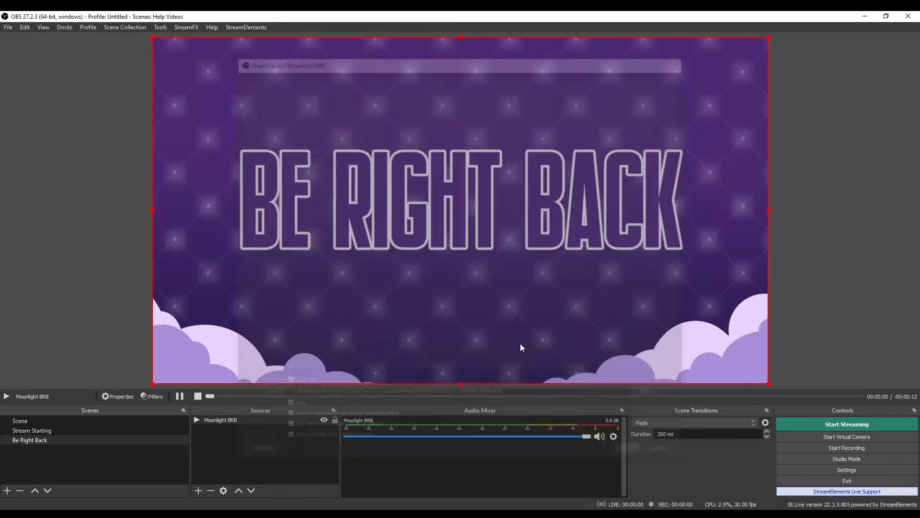
Step: Add a new scene named Stream Ending
left_click(7, 490)
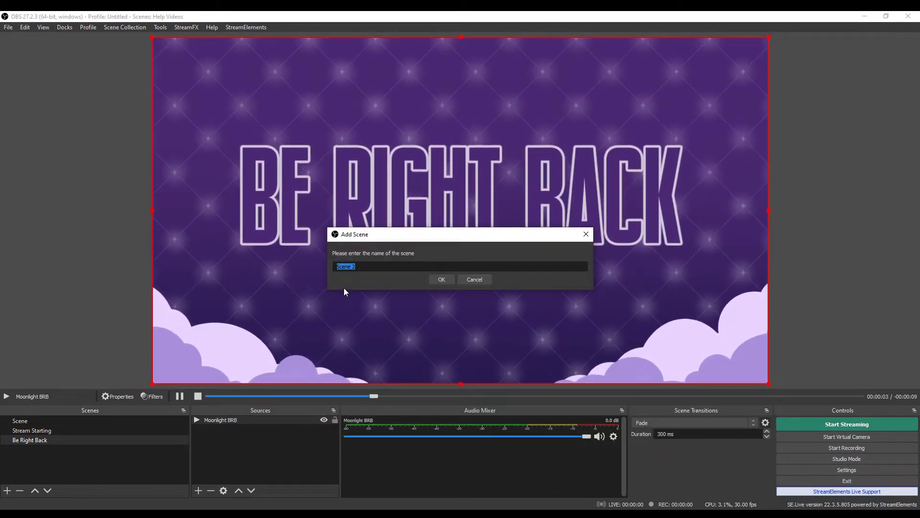
type("Stream Ending")
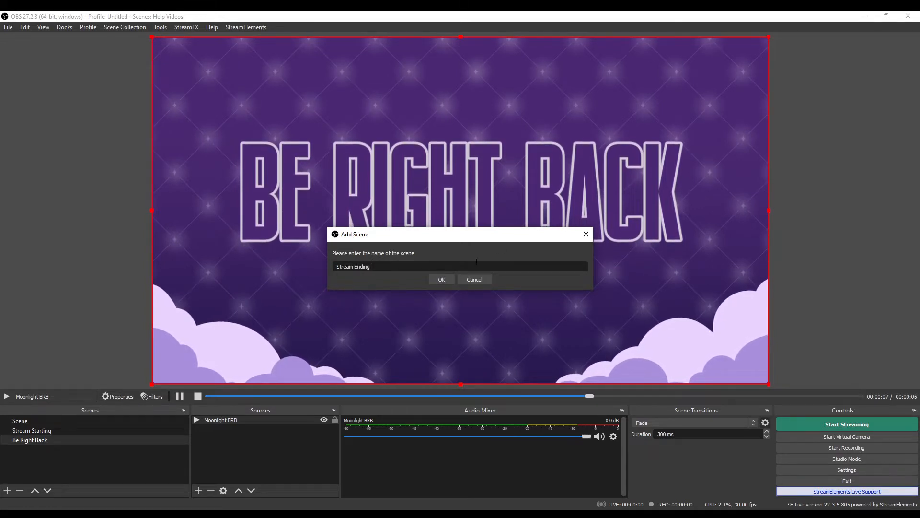
left_click(441, 279)
Step: Add a media source named Moonlight Stream Ending to the Stream Ending scene, using the Animated - Stream Ending video
left_click(199, 490)
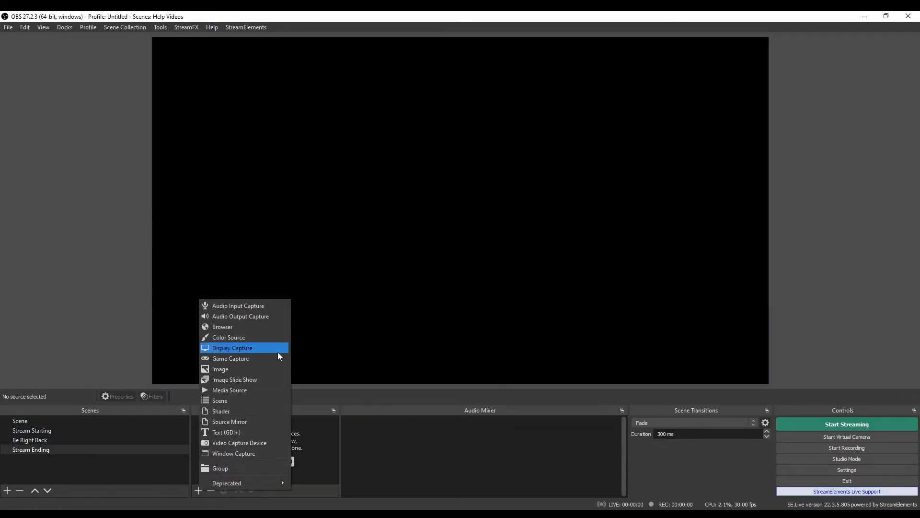
left_click(238, 393)
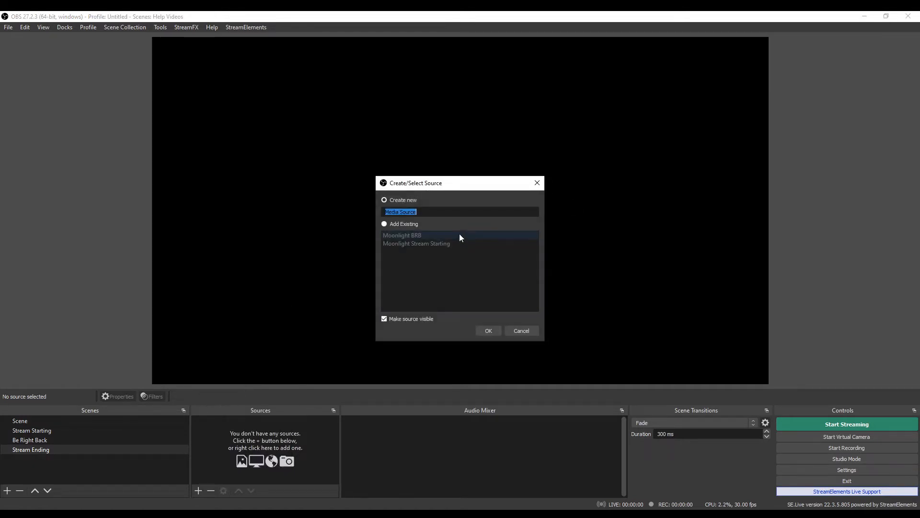
type("Moonlight Stream Ending")
left_click(488, 329)
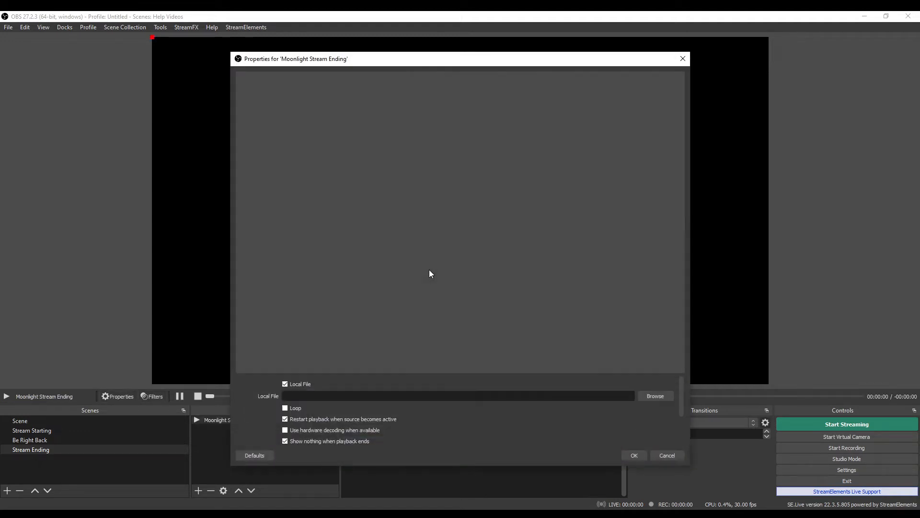
left_click(659, 397)
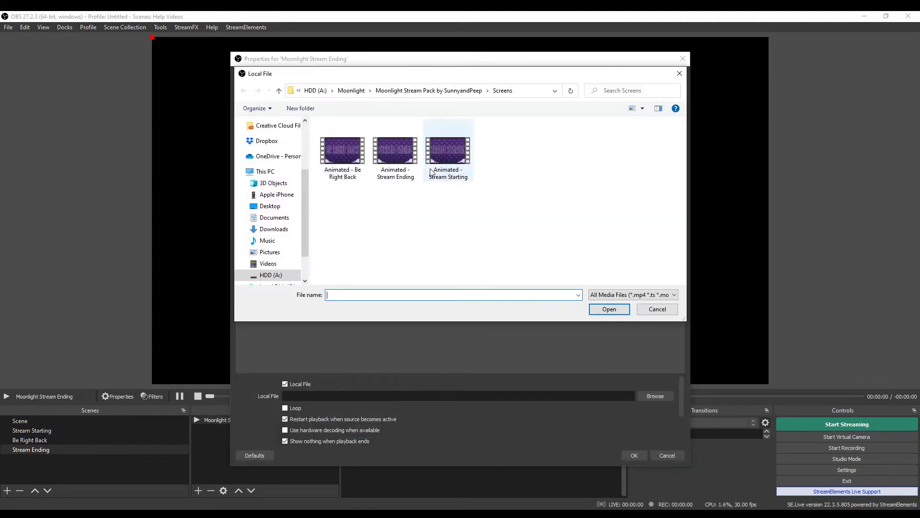
left_click(395, 151)
left_click(610, 309)
left_click(634, 455)
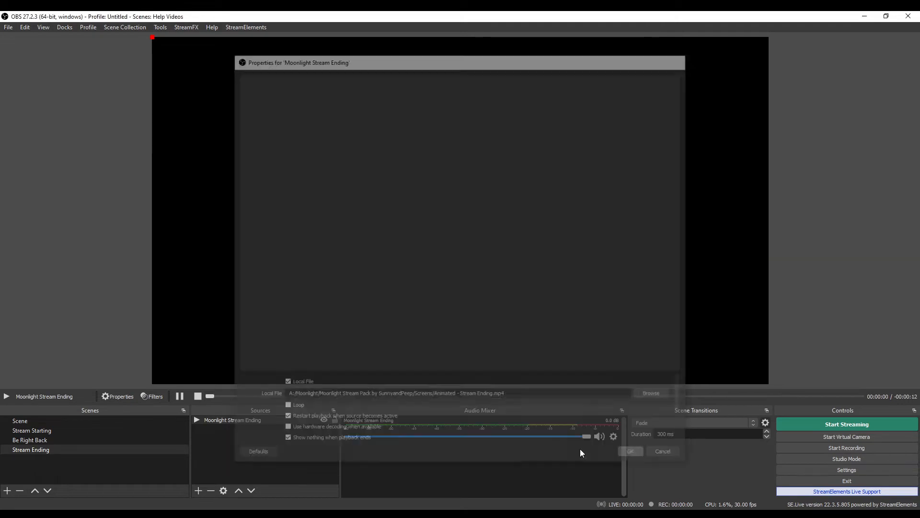
Step: Remove the empty default scene named Scene
left_click(29, 420)
left_click(20, 491)
left_click(480, 276)
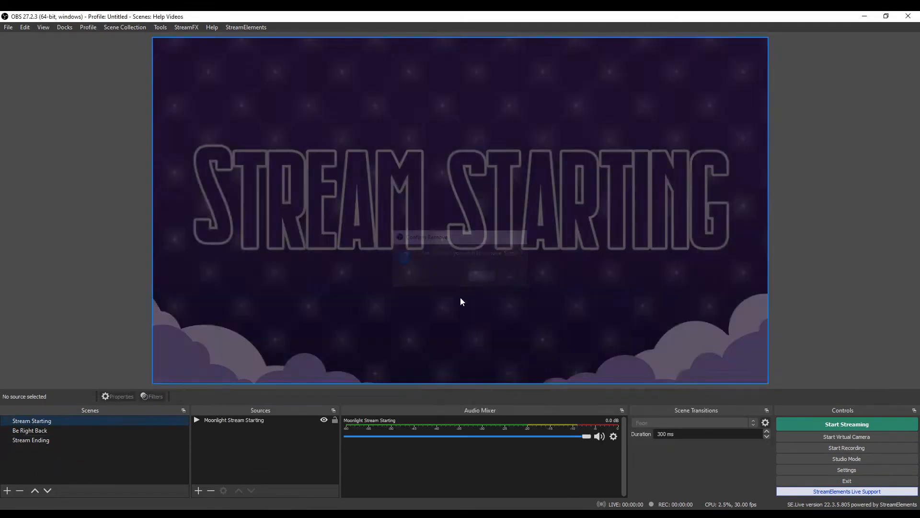
Step: Add a new scene named Main Streaming Screen and move it up to directly below Stream Starting
left_click(7, 491)
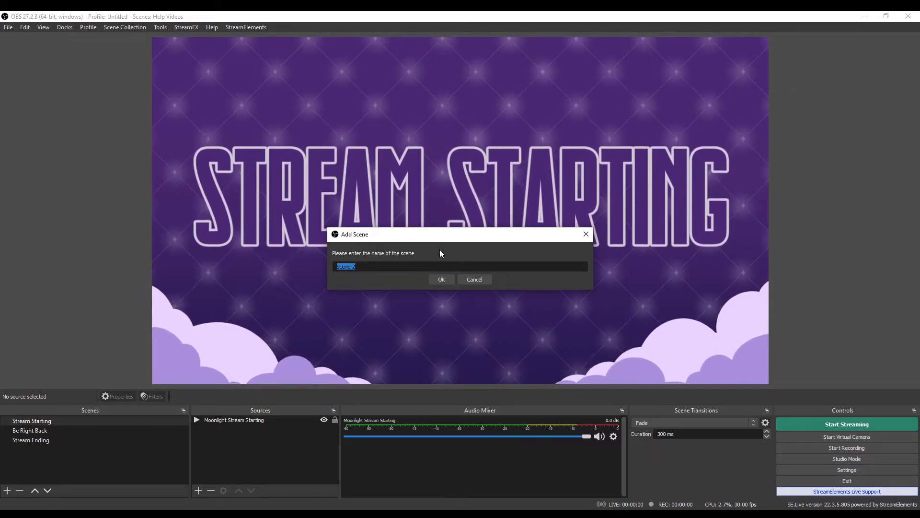
type("Main")
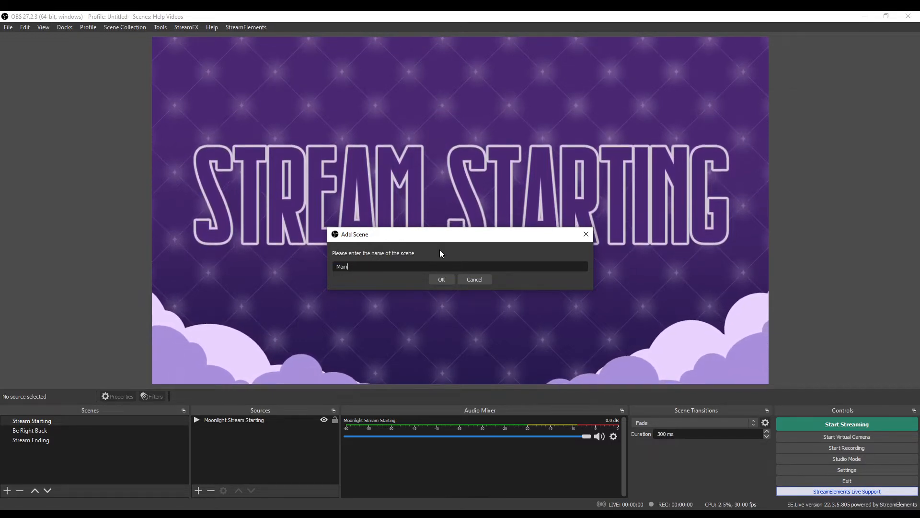
type(" Streaming S")
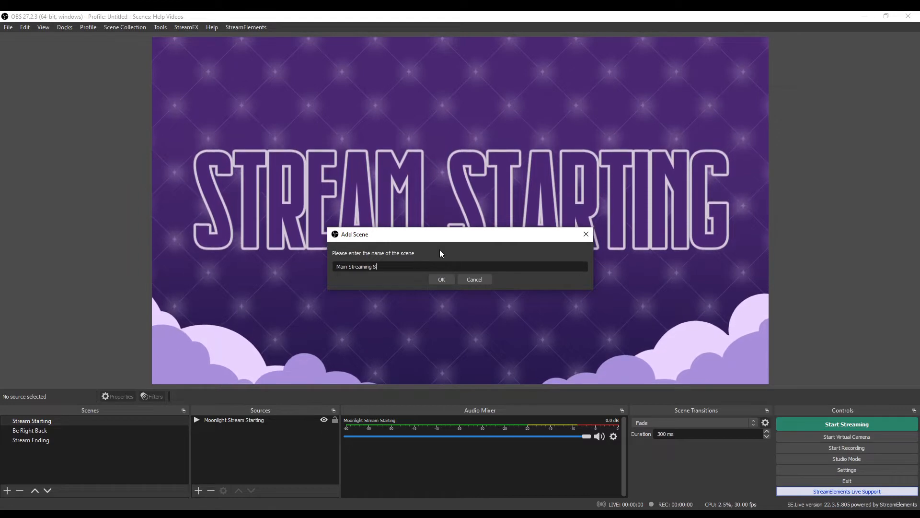
type("creen")
left_click(441, 279)
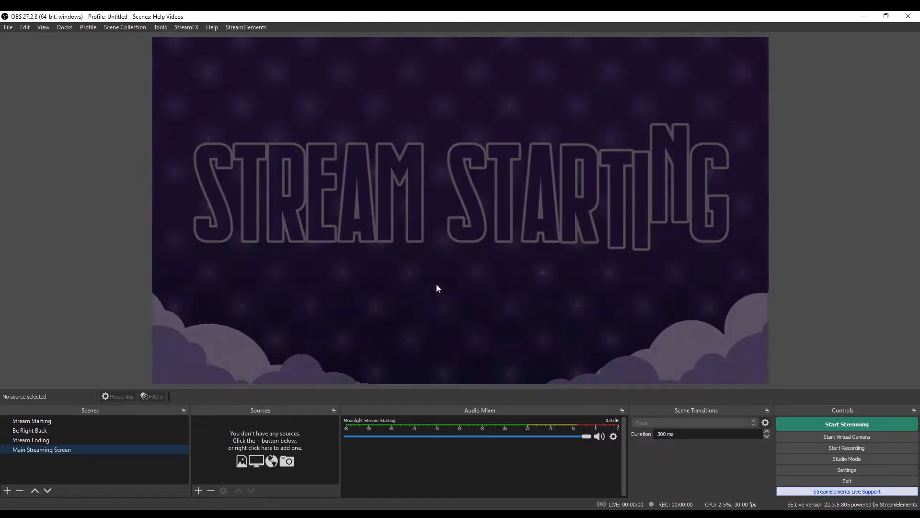
left_click(35, 490)
left_click(34, 490)
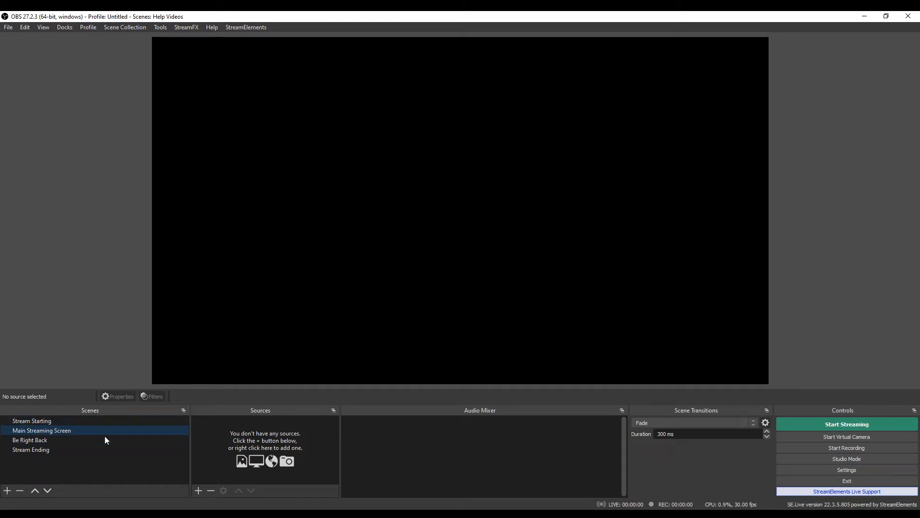
Step: Add a looping media source named Moonlight Background to Main Streaming Screen, using the Animated Background video from the Animated Overlays folder
left_click(198, 489)
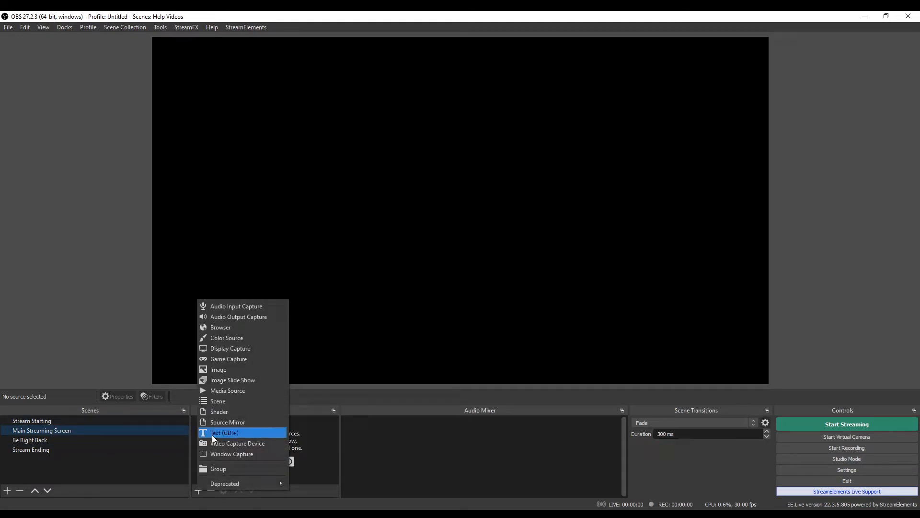
left_click(218, 392)
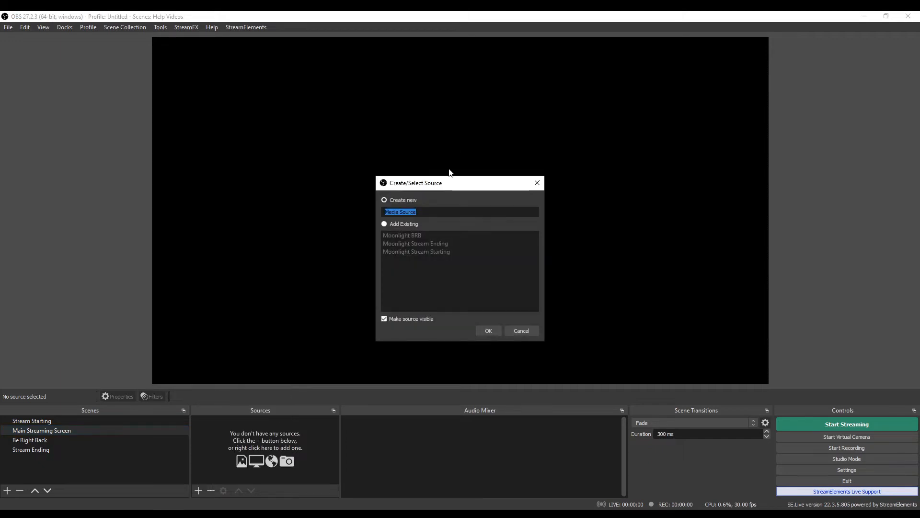
type("Moonlight Background")
left_click(490, 335)
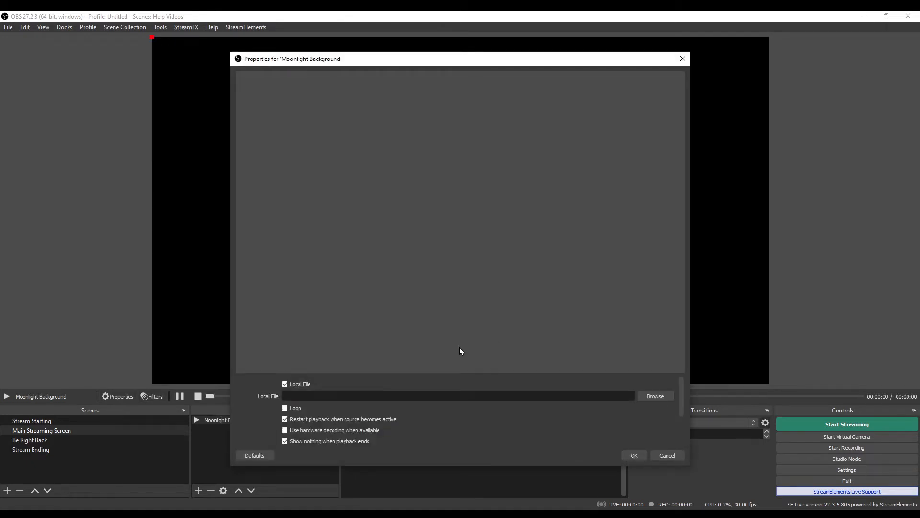
left_click(293, 409)
left_click(647, 396)
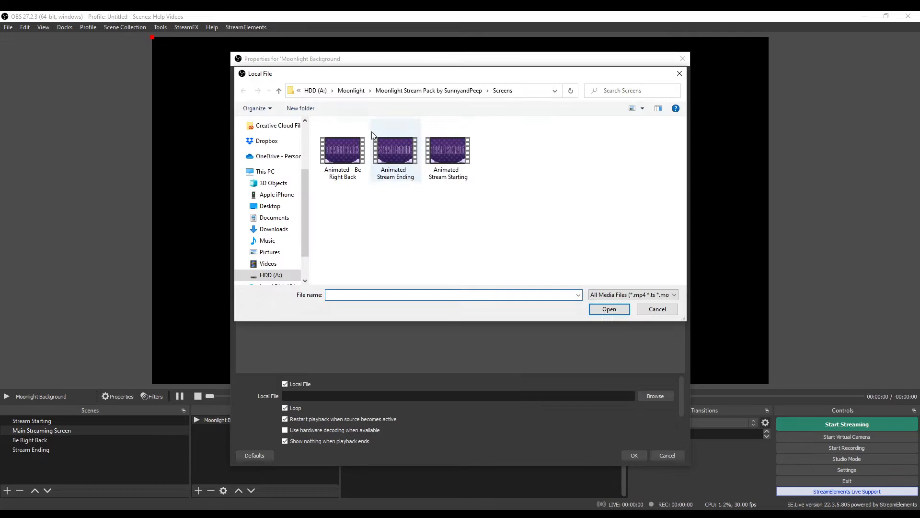
left_click(279, 91)
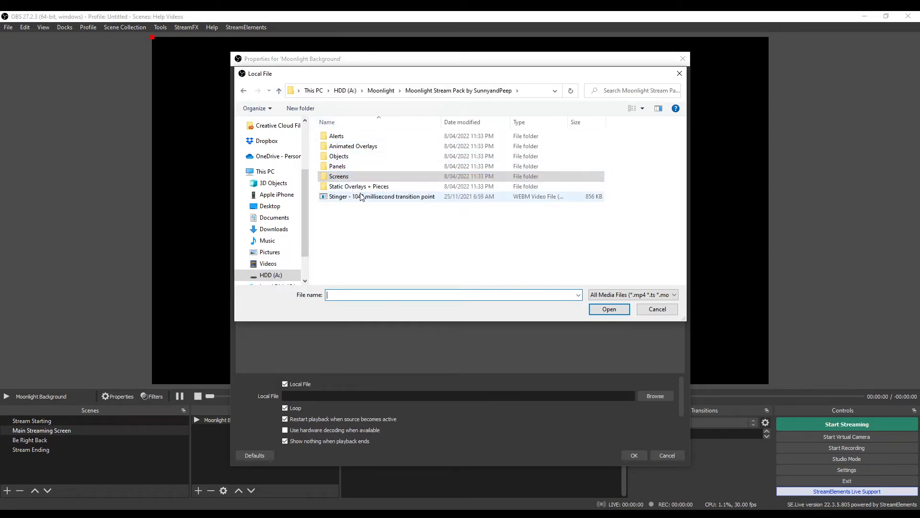
double_click(360, 146)
left_click(342, 146)
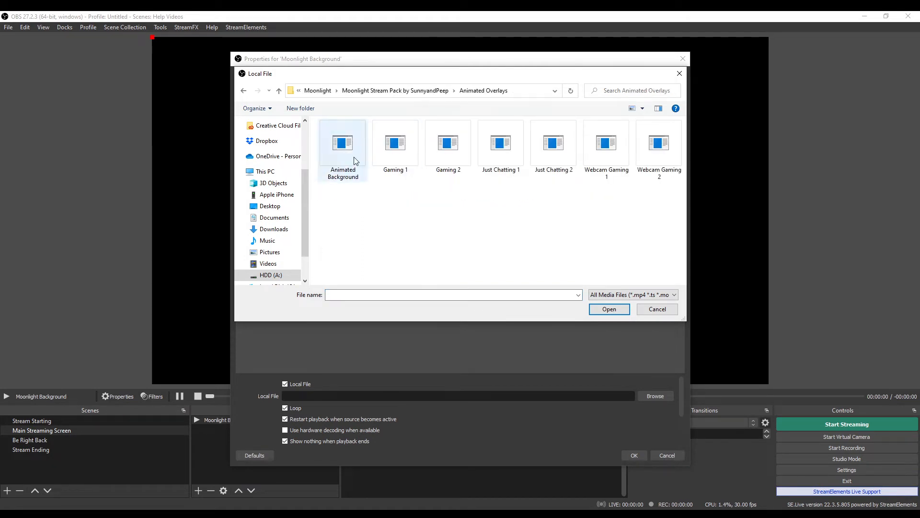
left_click(618, 310)
left_click(634, 455)
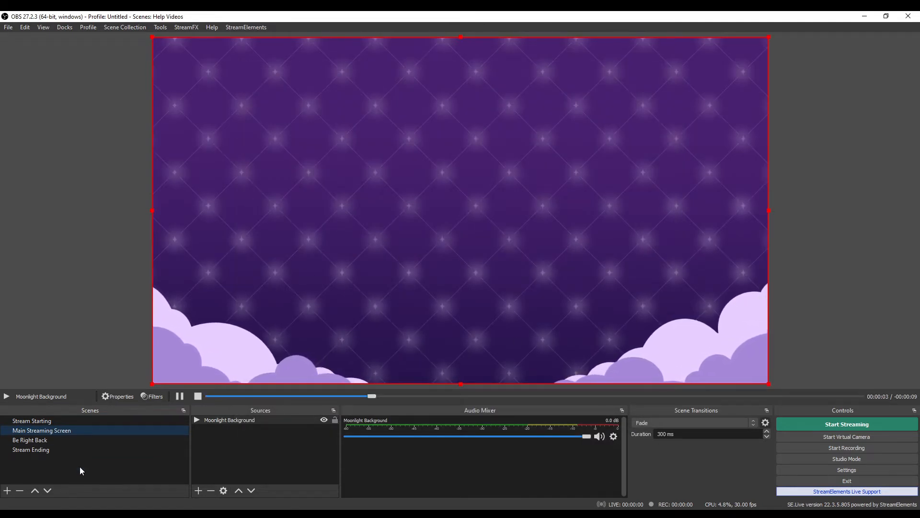
Step: Add a looping media source named Moonlight Frames to Main Streaming Screen, using the Gaming 1 video from the Animated Overlays folder
left_click(197, 491)
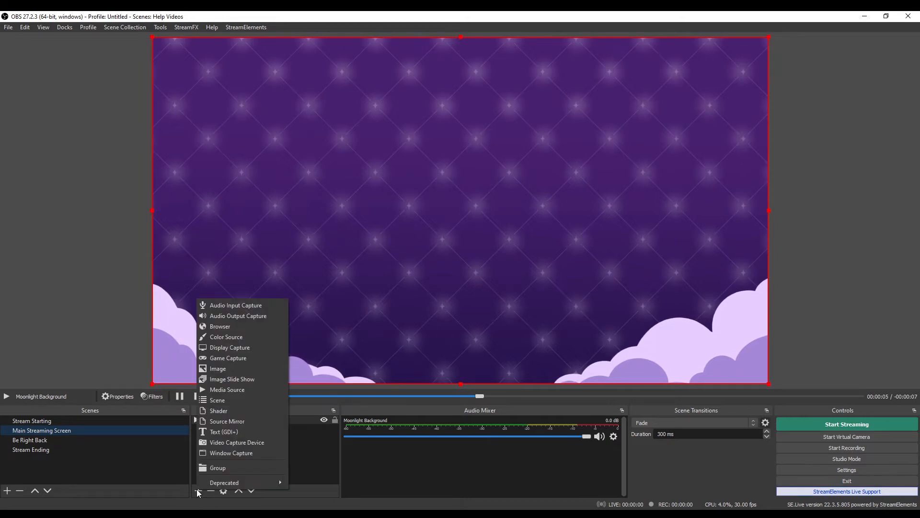
left_click(228, 389)
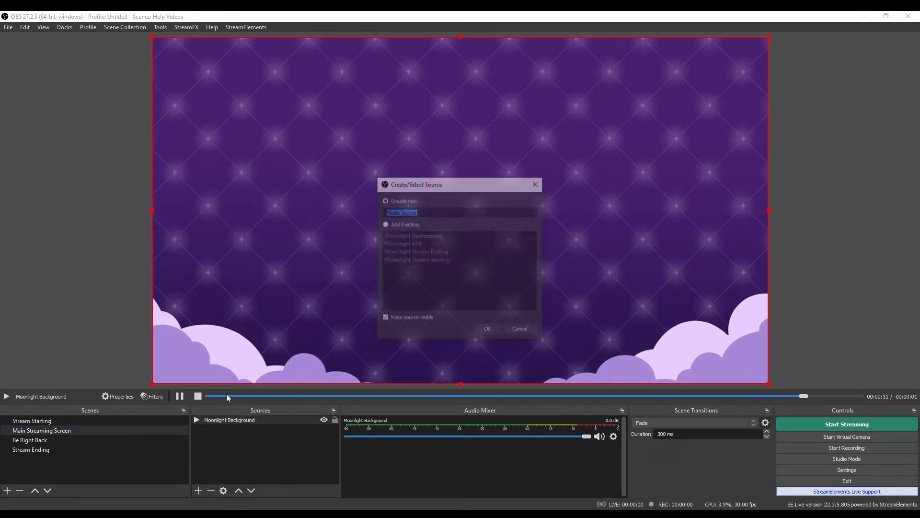
type("Moonlight")
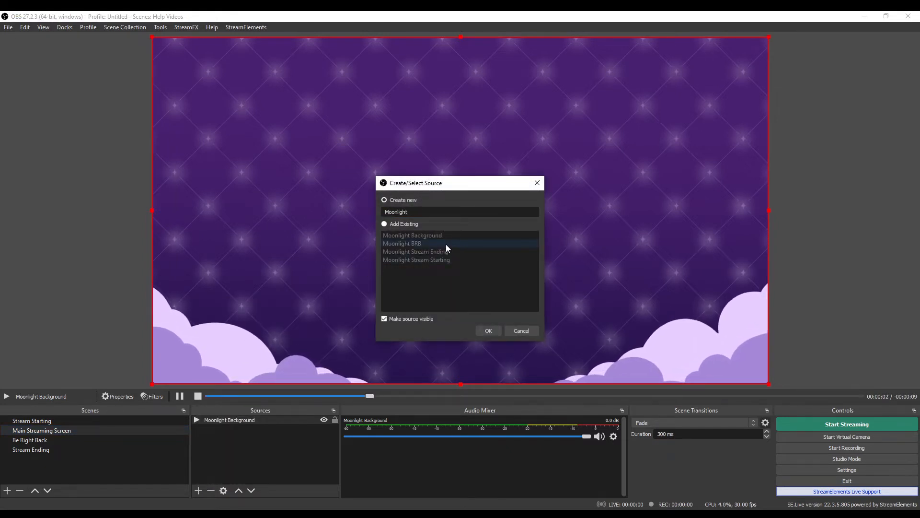
type(" Frames")
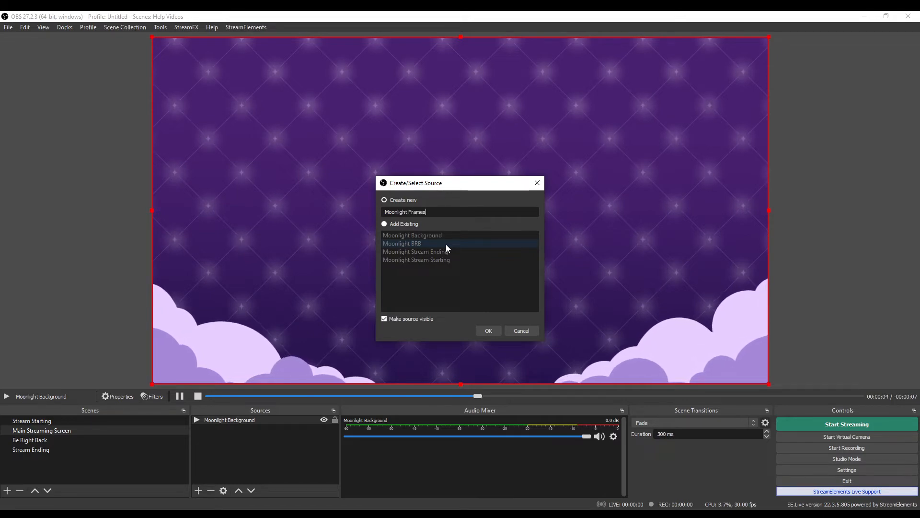
left_click(495, 330)
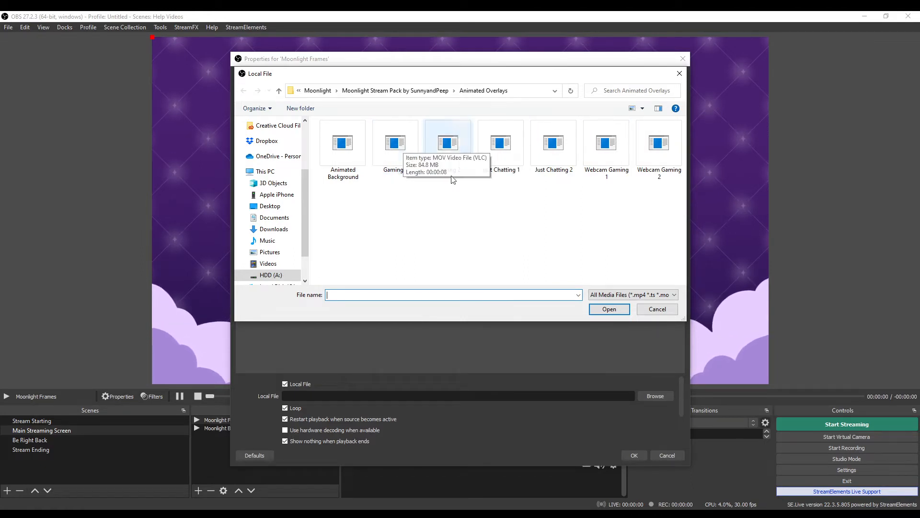
left_click(400, 163)
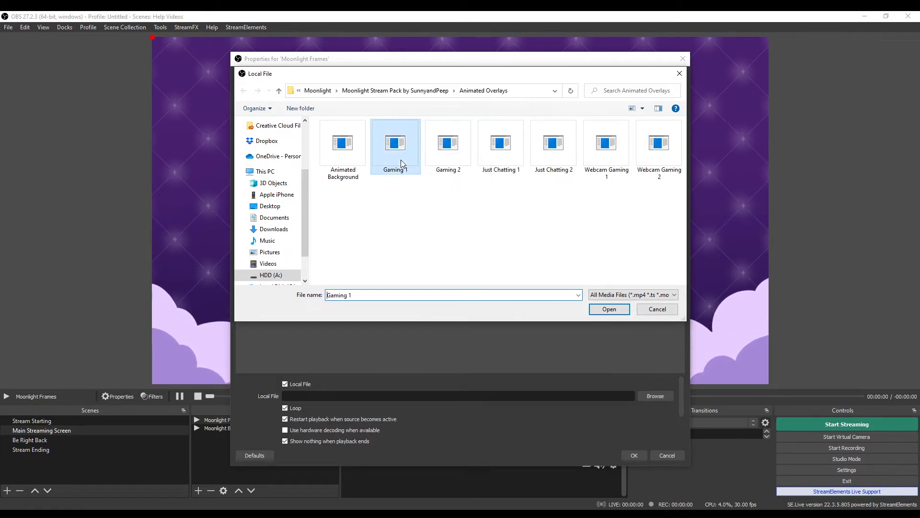
left_click(604, 312)
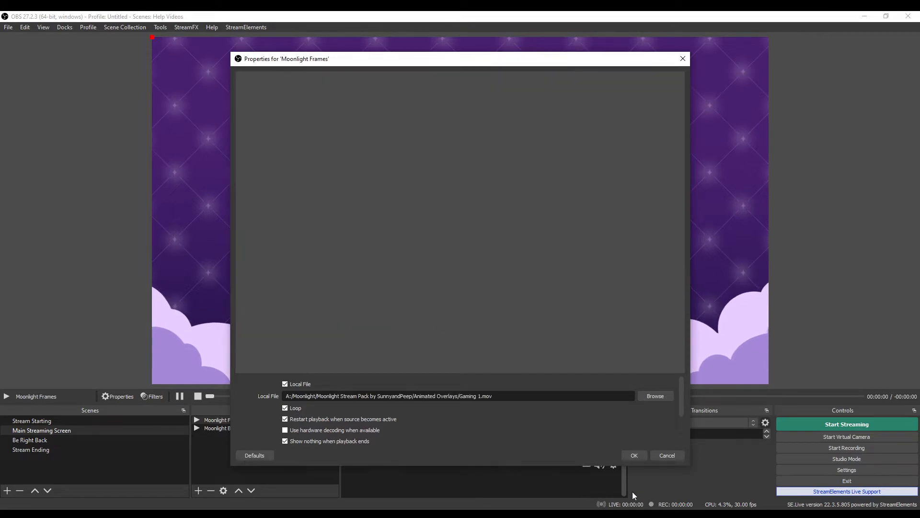
left_click(635, 454)
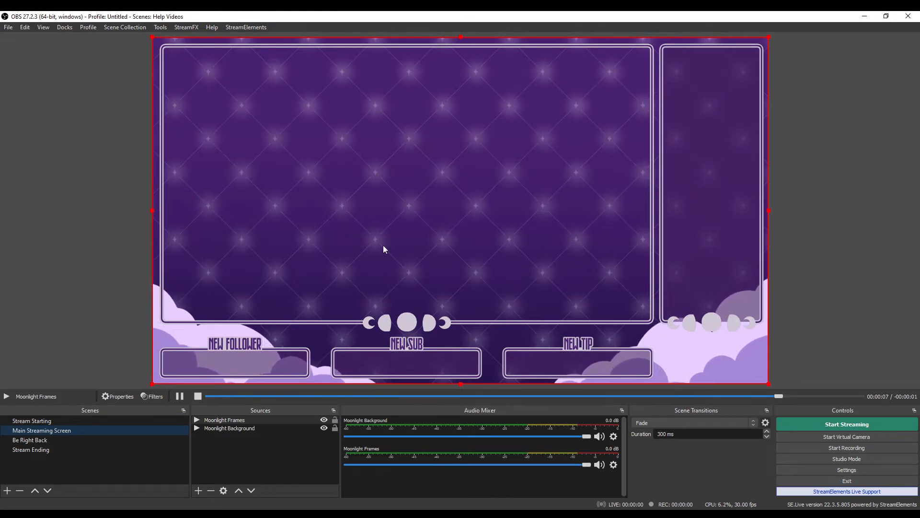
Step: Change the Moonlight Frames source's video file to Gaming 2
double_click(228, 420)
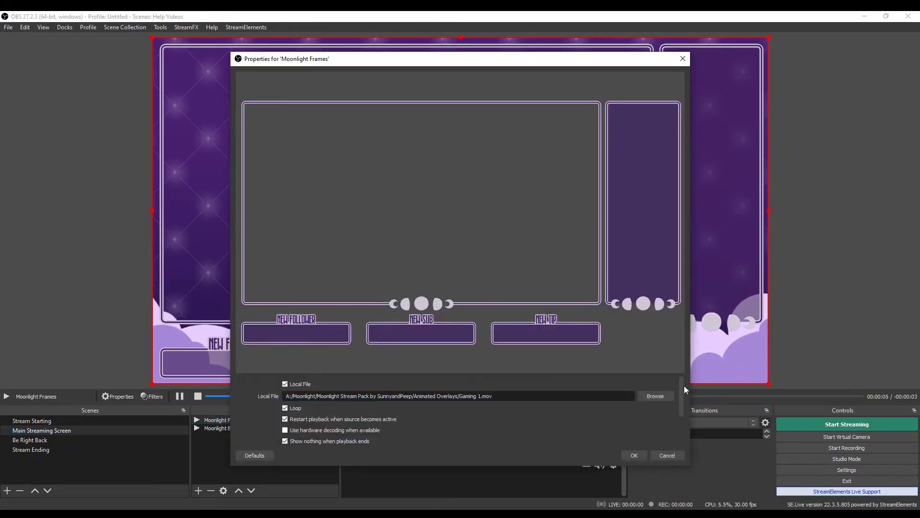
left_click(650, 396)
left_click(448, 144)
left_click(608, 309)
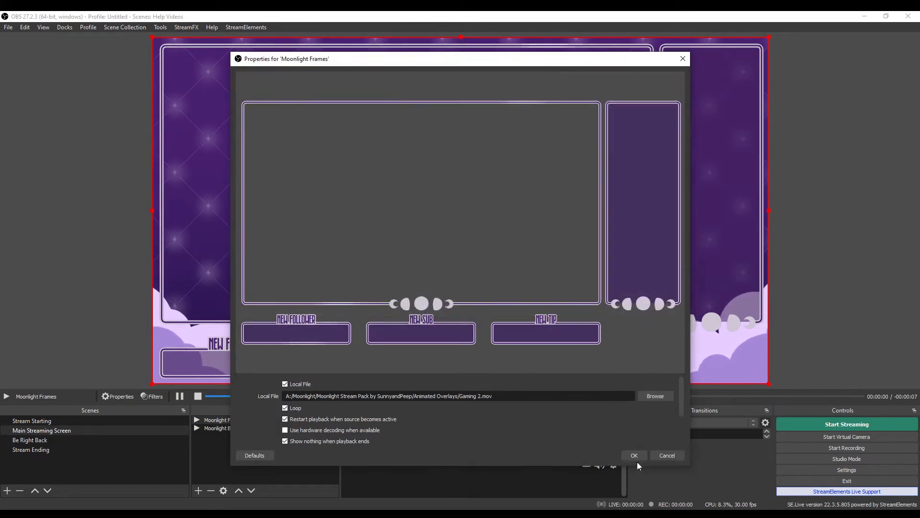
left_click(634, 455)
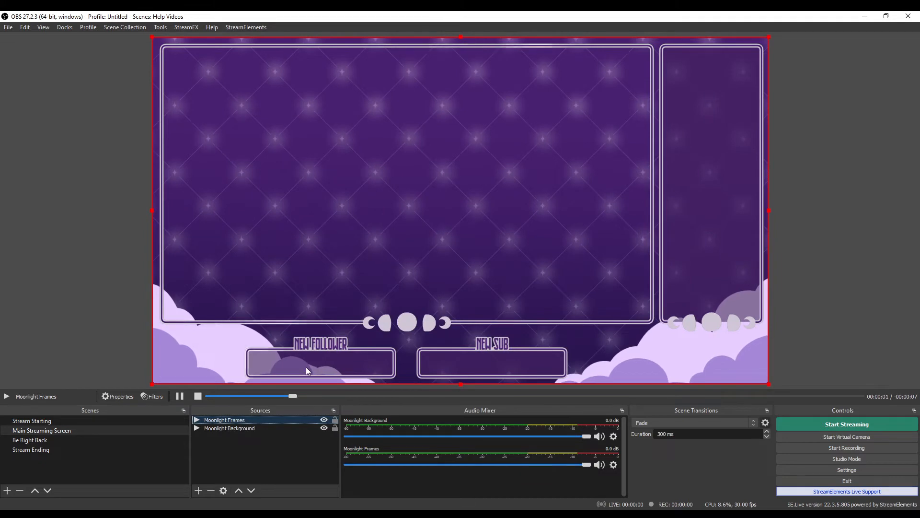
Step: Examine the other overlay videos in the Animated Overlays folder that the Moonlight Frames source could use
double_click(261, 420)
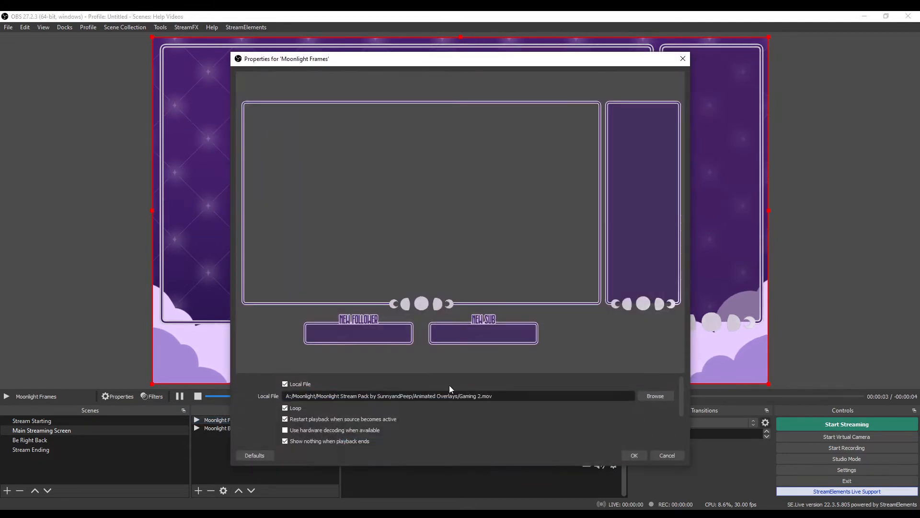
left_click(654, 395)
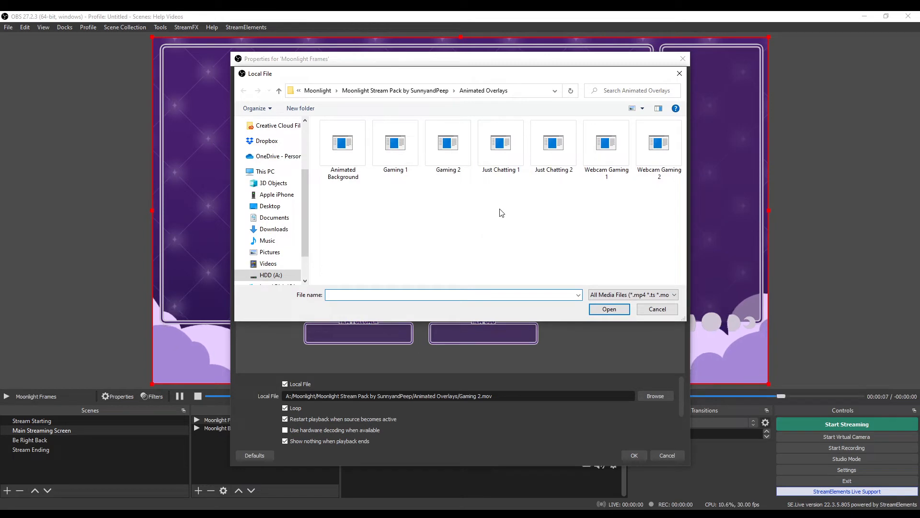
left_click(658, 308)
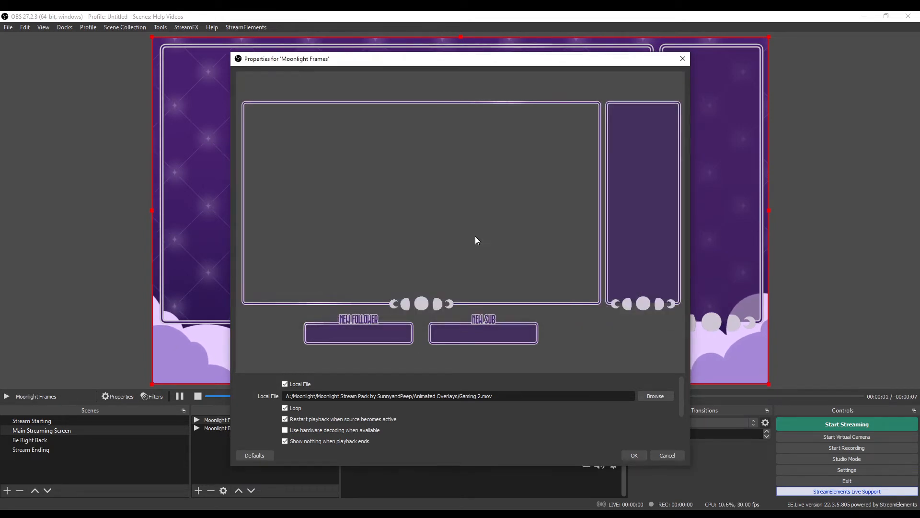
left_click(655, 396)
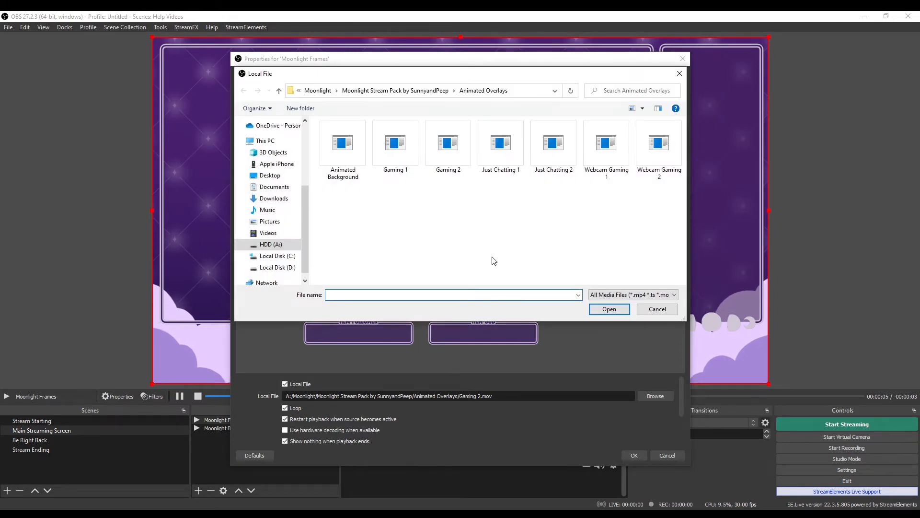
left_click(657, 308)
left_click(633, 455)
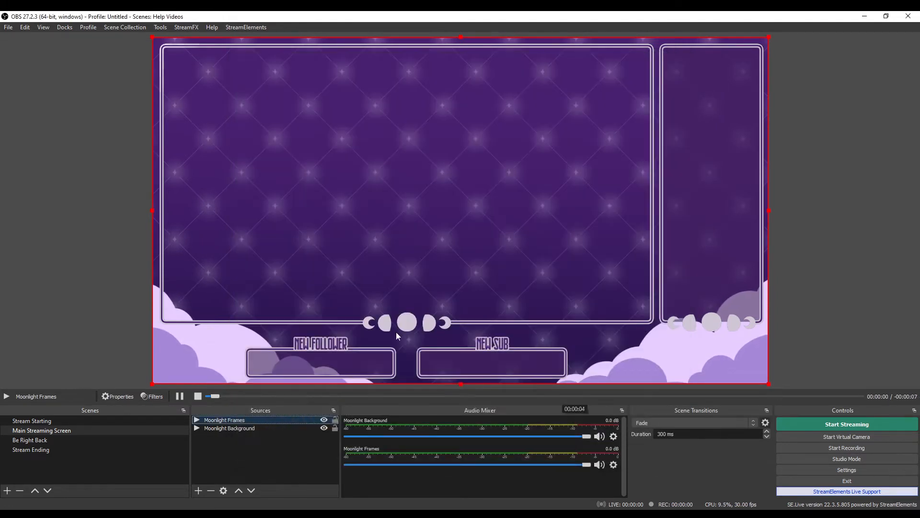
Step: Add a Game Capture source named The Game I Am Playing to Main Streaming Screen
left_click(243, 444)
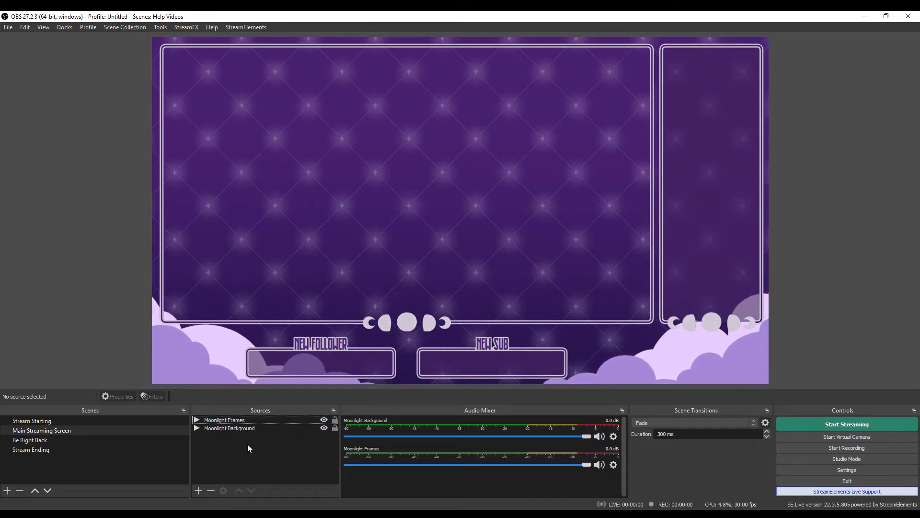
left_click(198, 490)
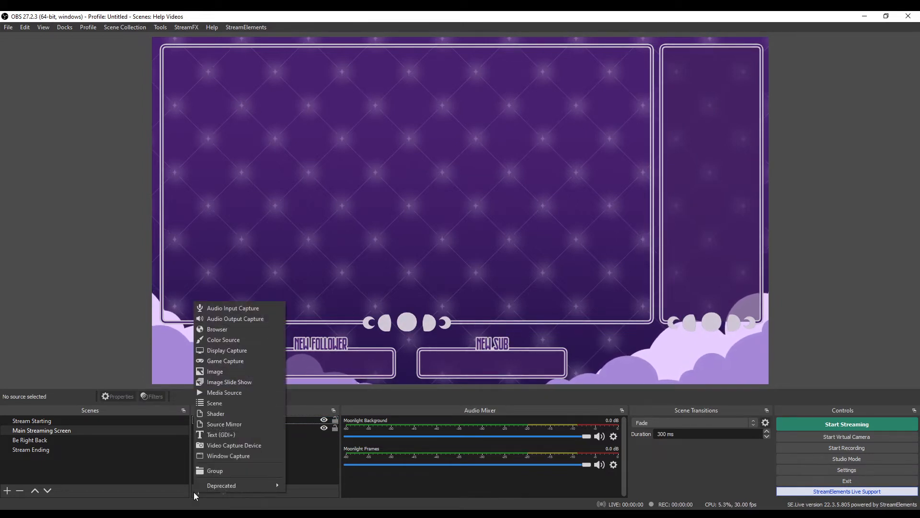
left_click(242, 364)
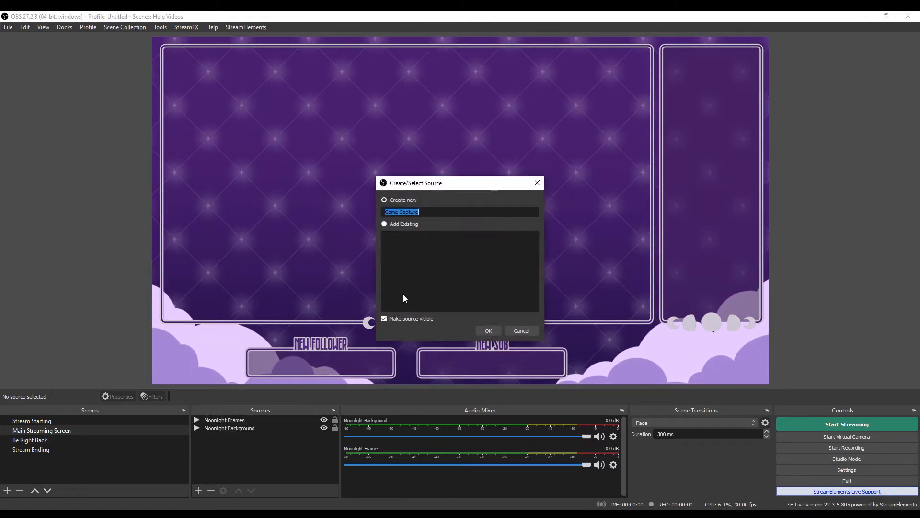
type("The ")
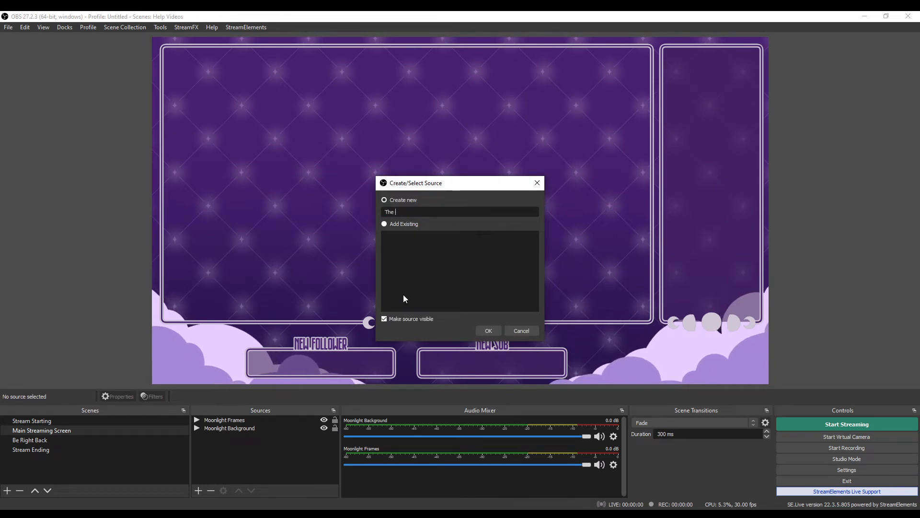
type("Game I am")
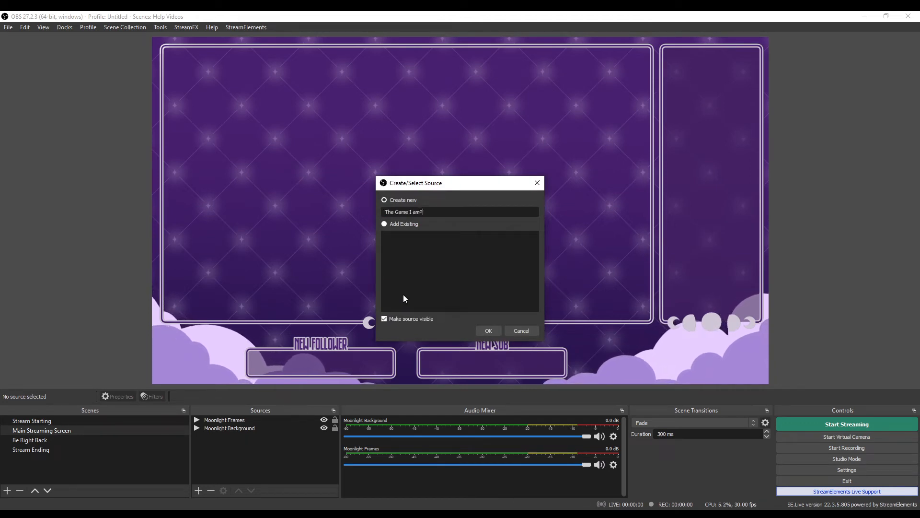
key("BackSpace")
key("BackSpace")
key("BackSpace")
type("Am Playing")
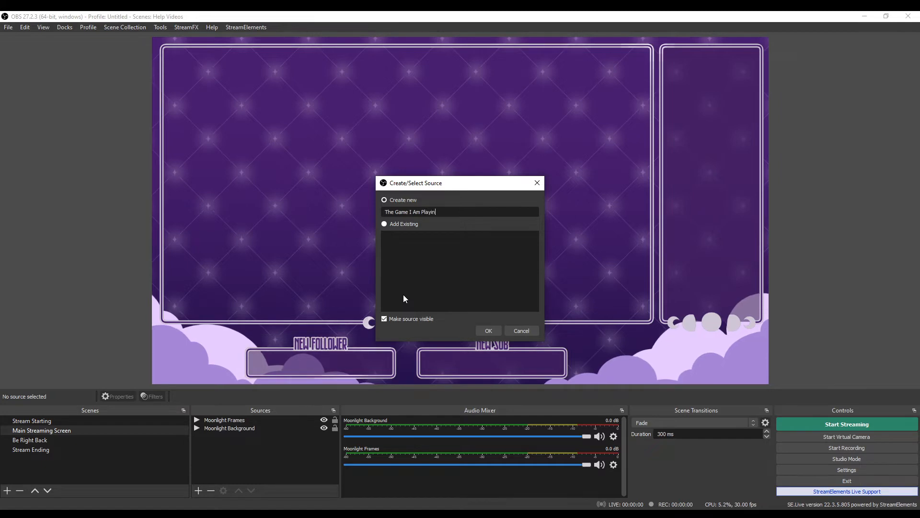
left_click(488, 331)
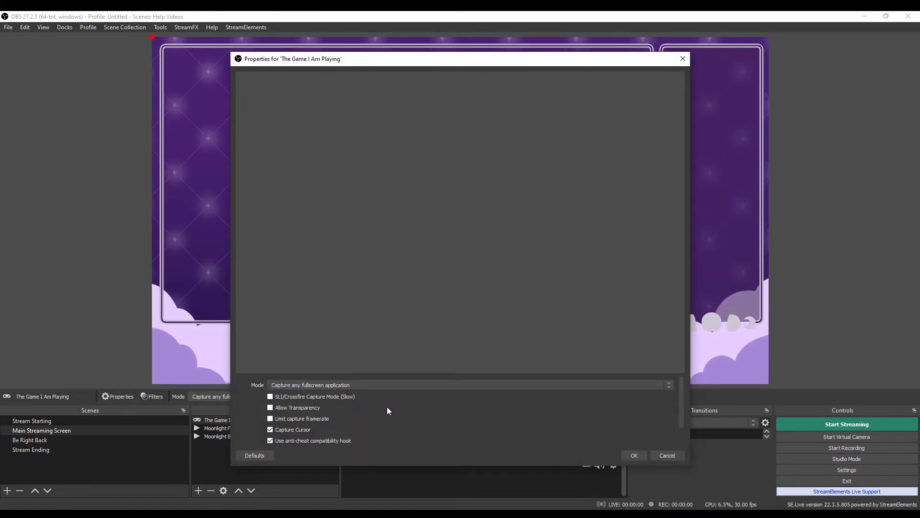
Step: Set The Game I Am Playing source to capture a specific window and choose the CLIP STUDIO PAINT window
left_click(628, 384)
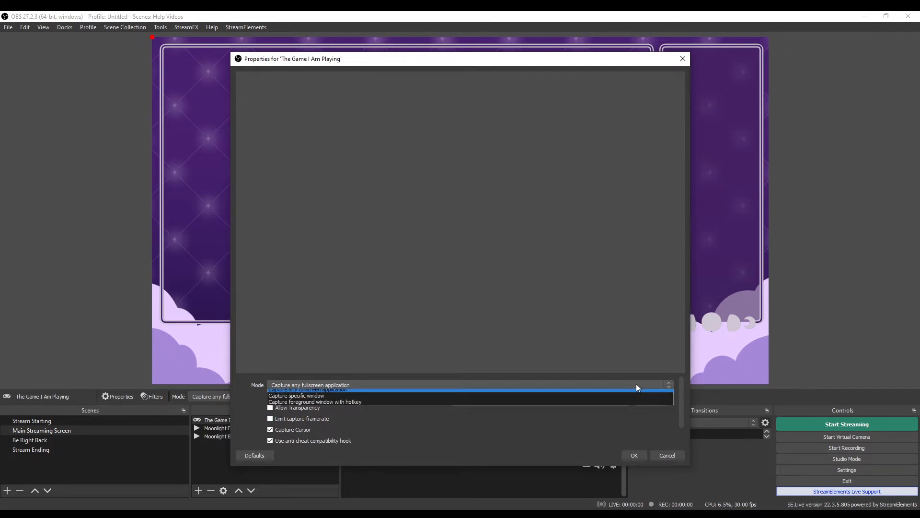
left_click(342, 397)
left_click(381, 396)
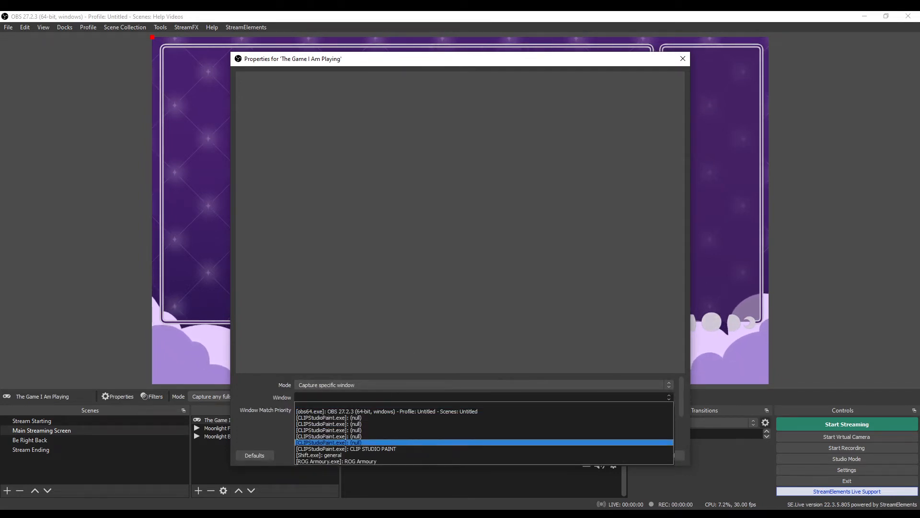
key("alt+Tab")
left_click(404, 396)
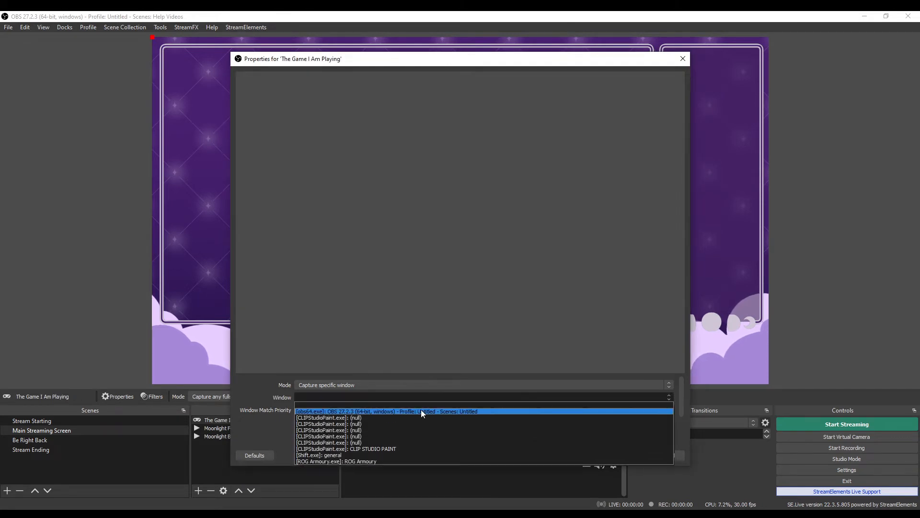
left_click(375, 451)
left_click(377, 398)
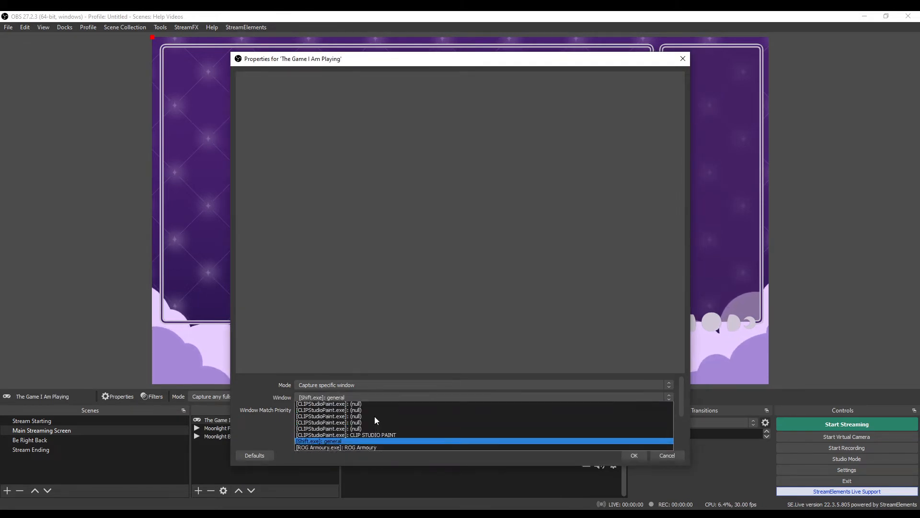
left_click(372, 447)
left_click(634, 455)
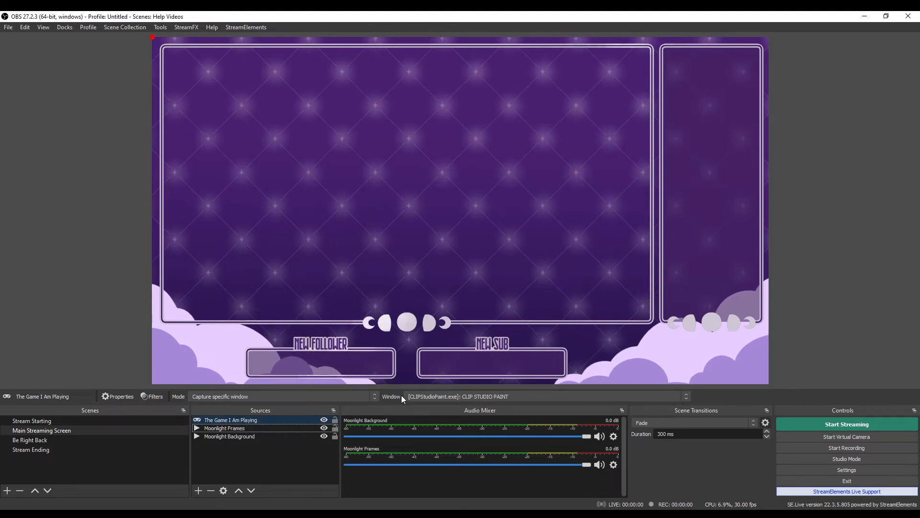
Step: Delete The Game I Am Playing source from Main Streaming Screen
right_click(244, 422)
left_click(262, 413)
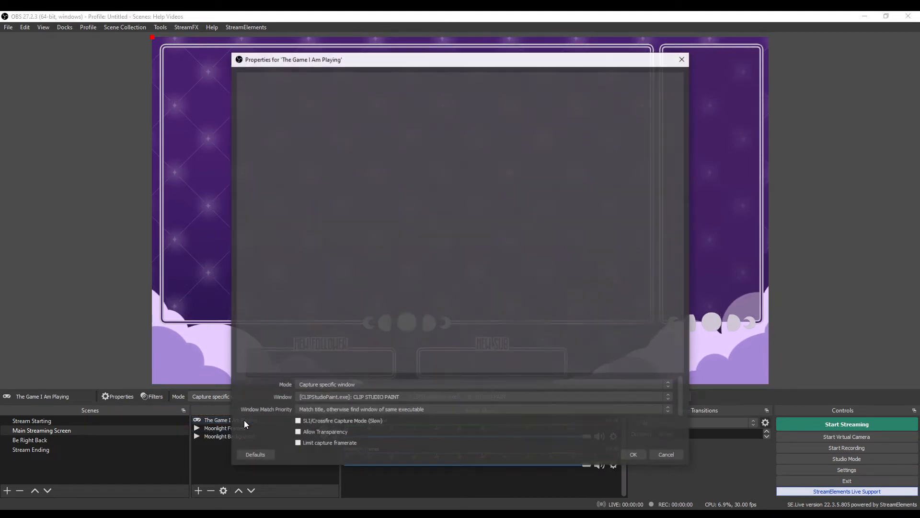
left_click(668, 454)
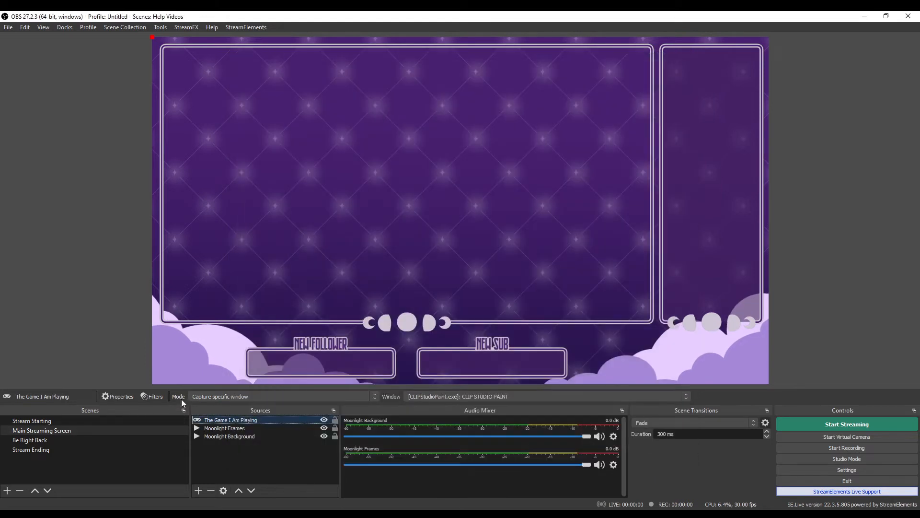
left_click(211, 491)
left_click(504, 277)
Step: Add a Window Capture source named Clip Studio Paint that captures the CLIP STUDIO PAINT window
left_click(198, 490)
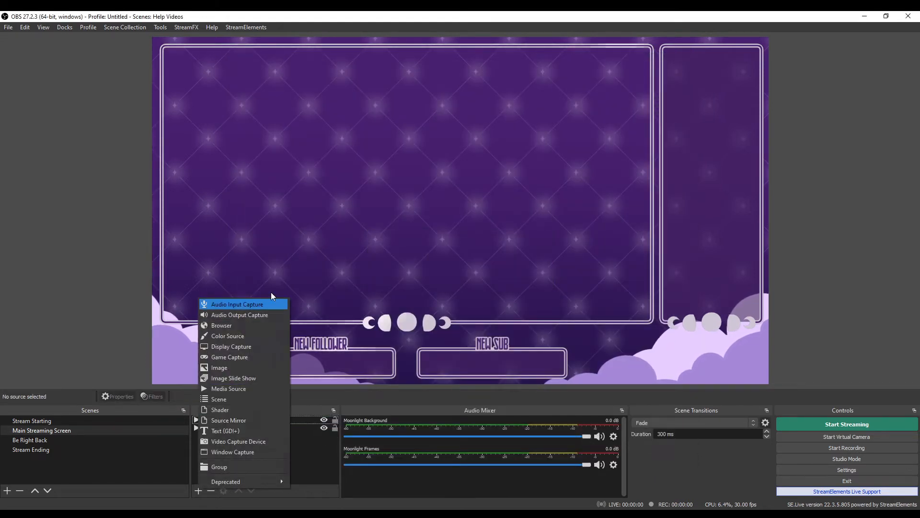
left_click(223, 464)
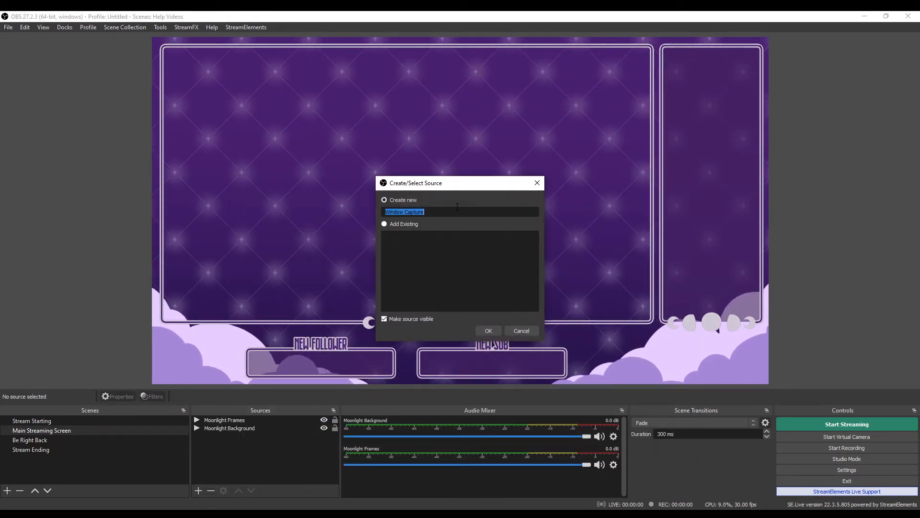
type("Clip Studio Paint")
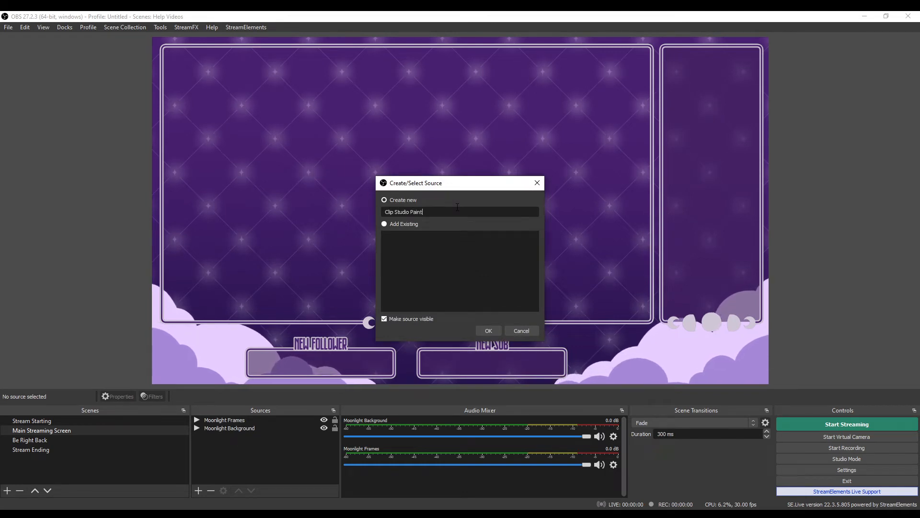
left_click(488, 330)
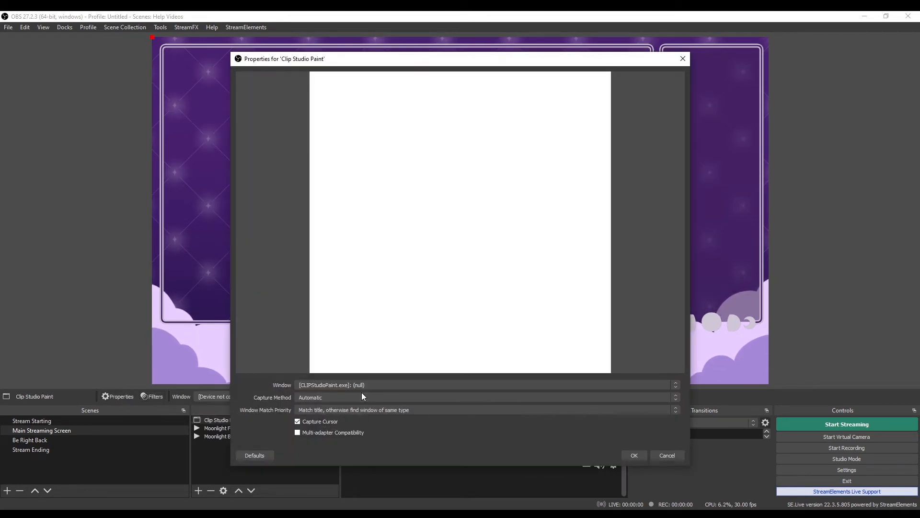
left_click(389, 385)
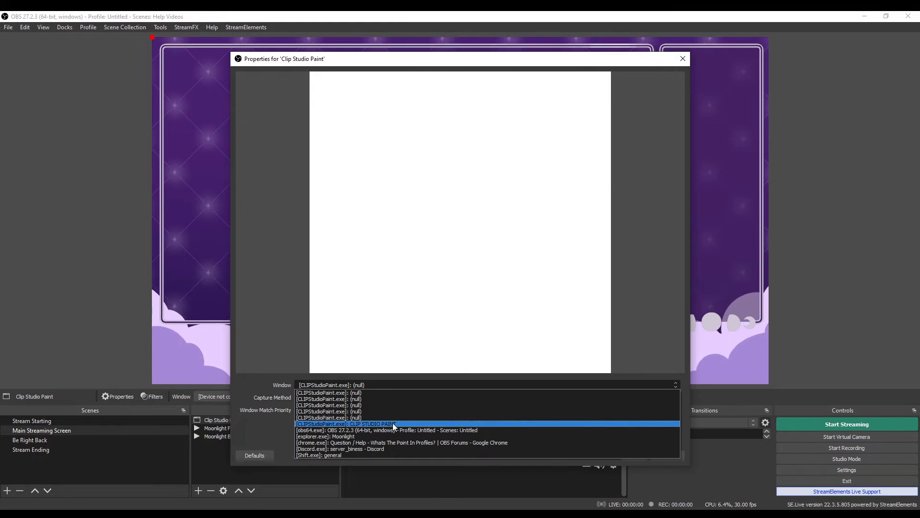
left_click(392, 418)
left_click(635, 455)
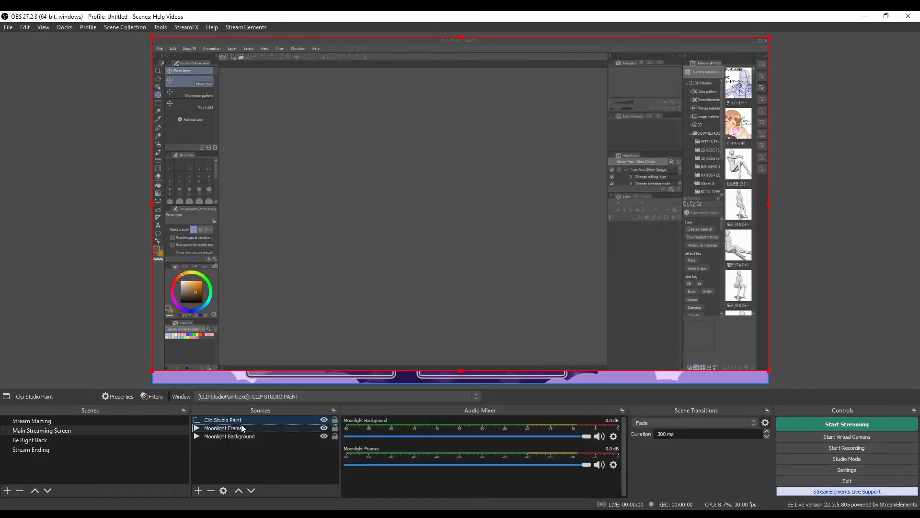
Step: Order the Clip Studio Paint source beneath Moonlight Frames, then scale and crop it to fit inside the large frame
left_click(253, 490)
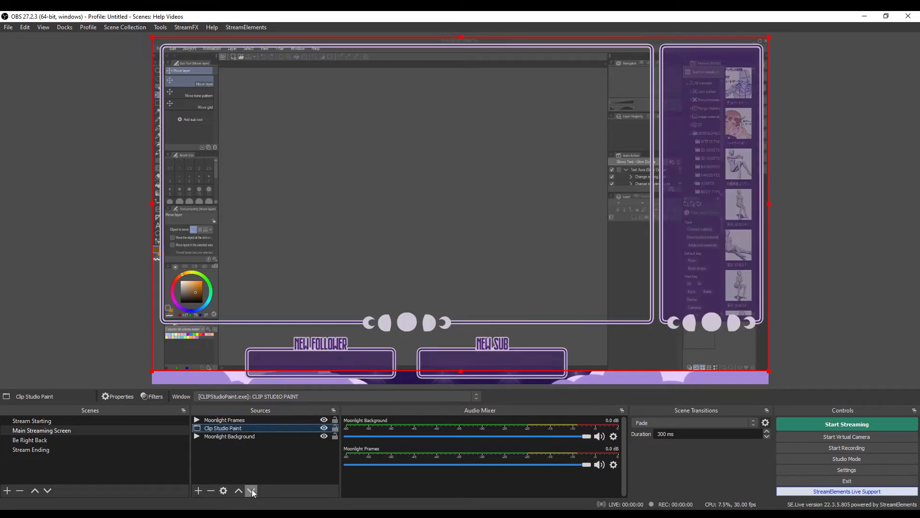
mouse_move(278, 153)
left_mouse_down()
mouse_move(297, 163)
mouse_move(288, 162)
left_mouse_up()
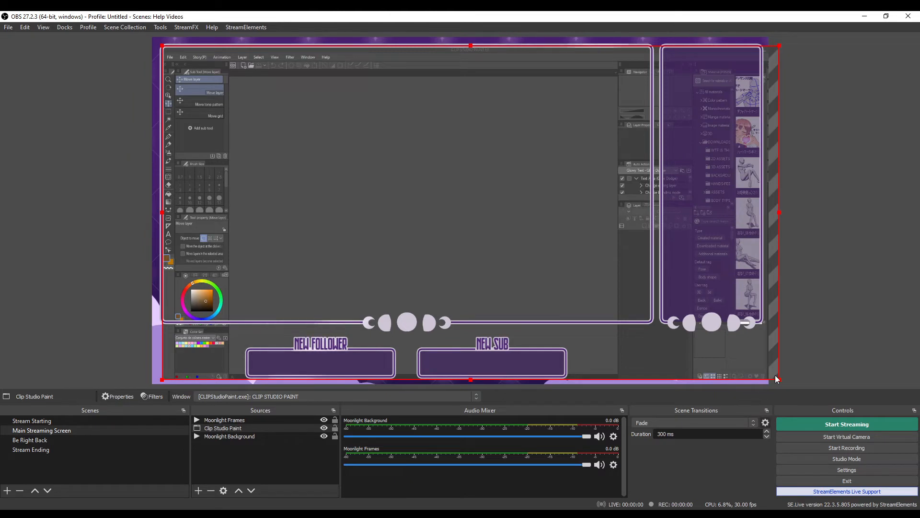
left_click_drag(779, 380, 669, 322)
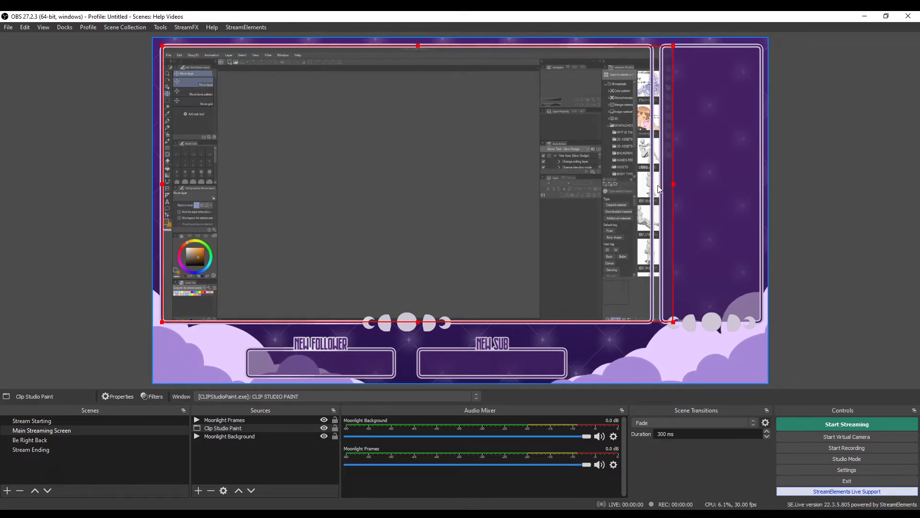
key("alt")
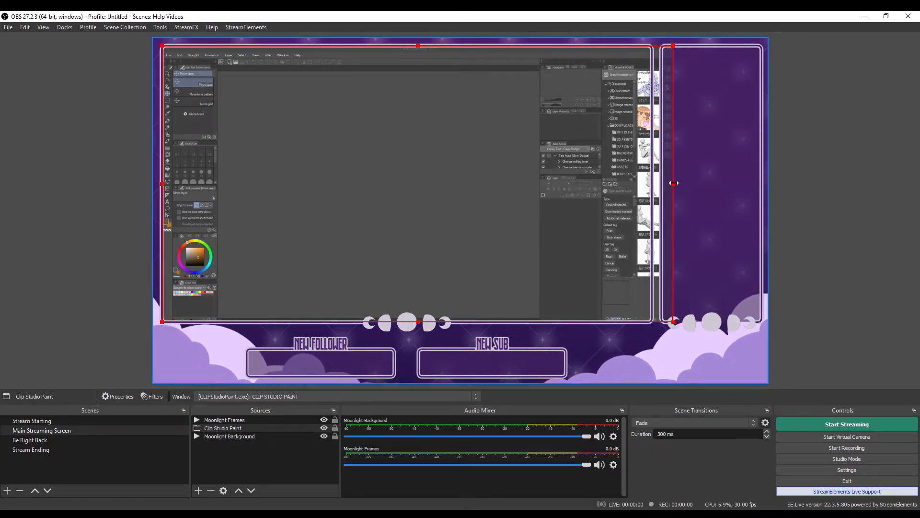
left_click_drag(674, 183, 652, 185)
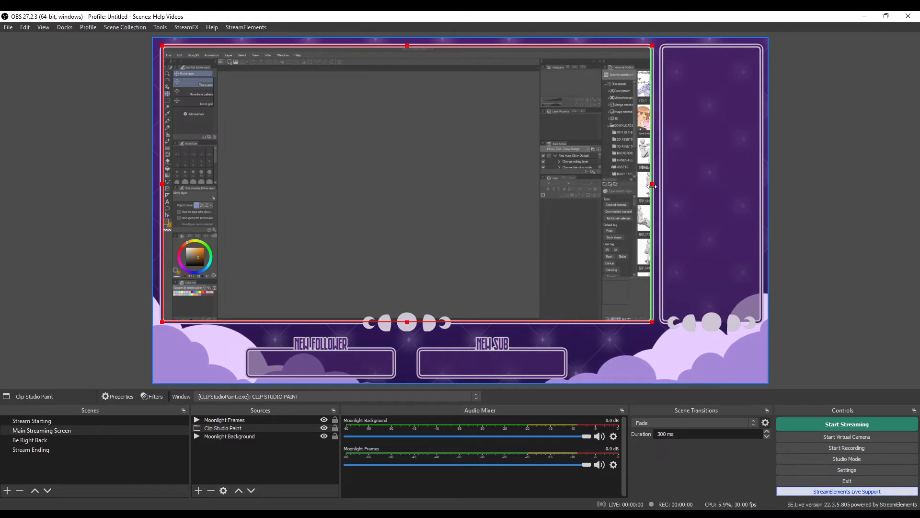
left_click(862, 212)
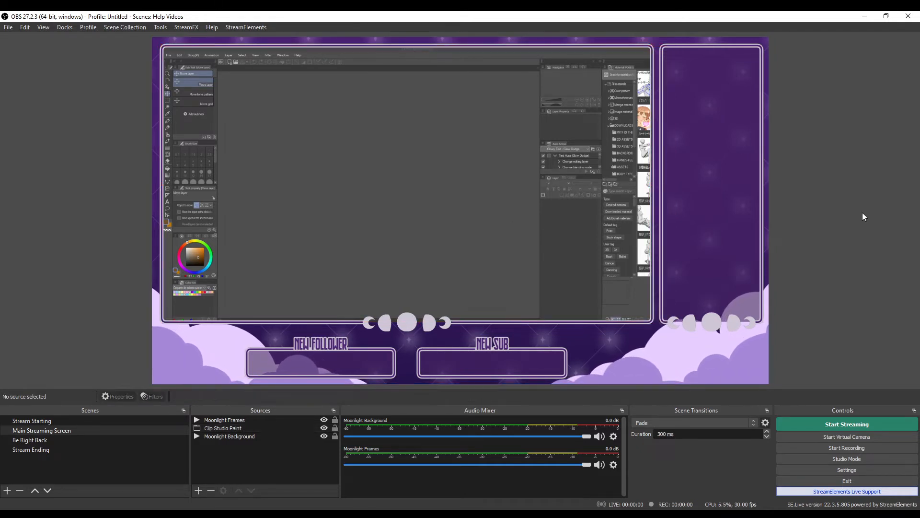
Step: Add a Game Capture source with the default name, capturing any fullscreen application with Allow Transparency enabled
left_click(270, 463)
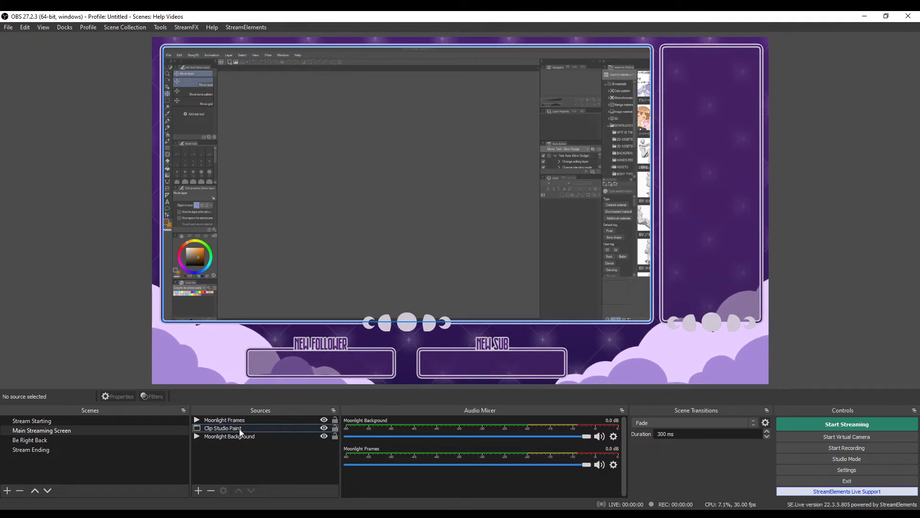
left_click(197, 491)
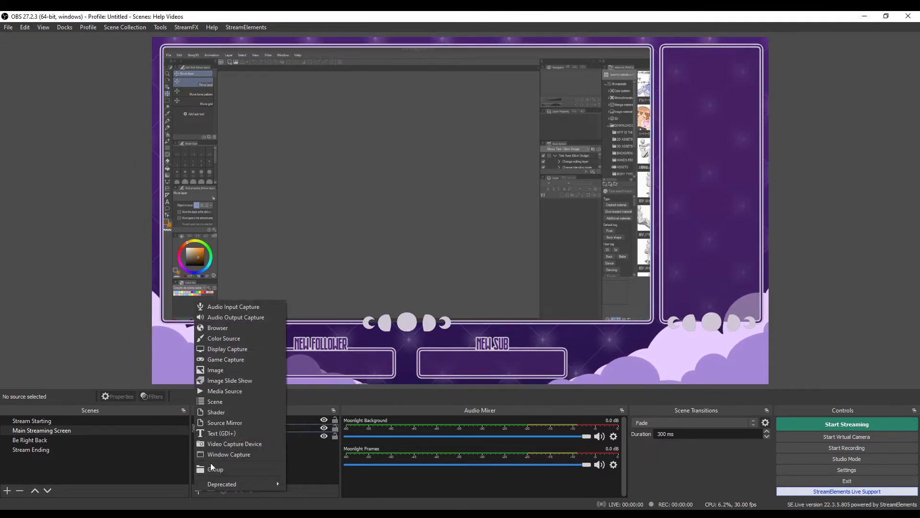
left_click(249, 361)
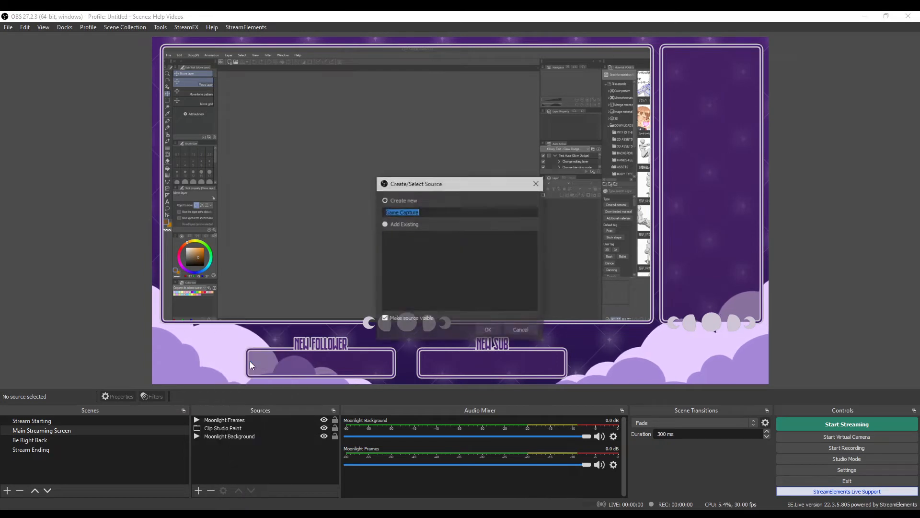
left_click(486, 330)
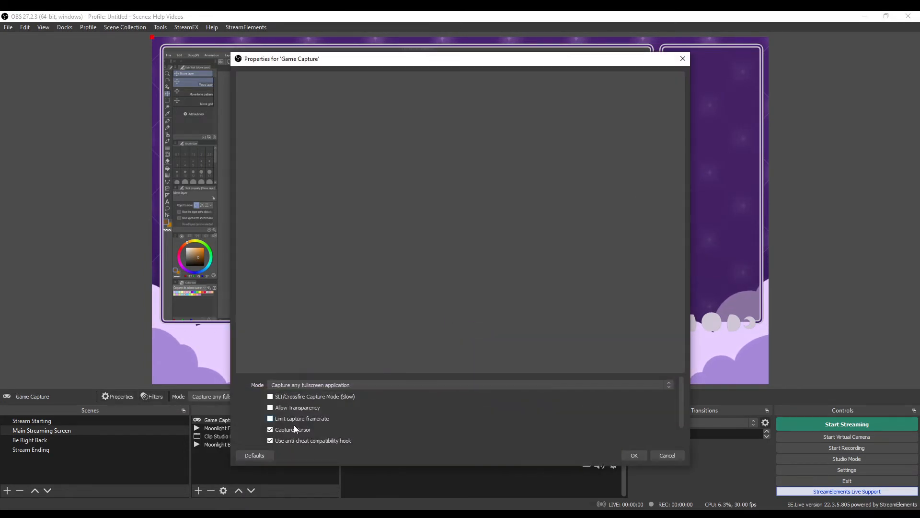
left_click(271, 407)
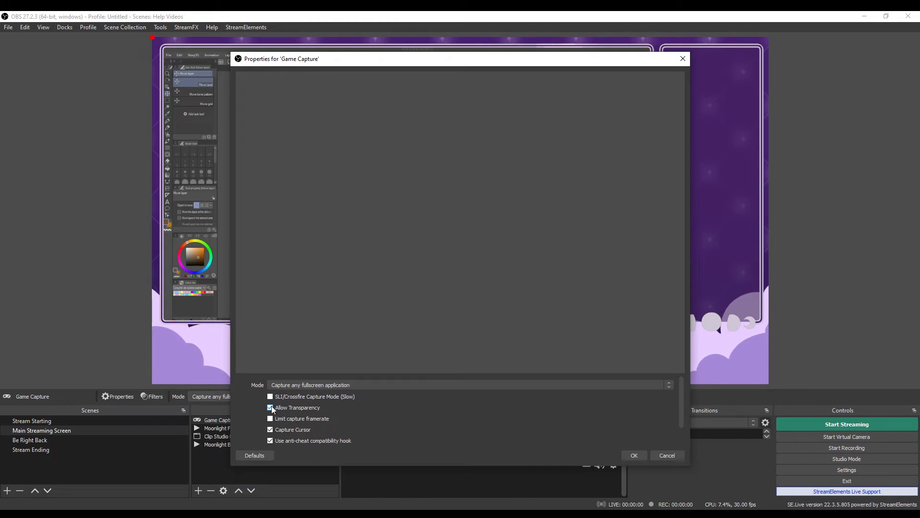
left_click(637, 456)
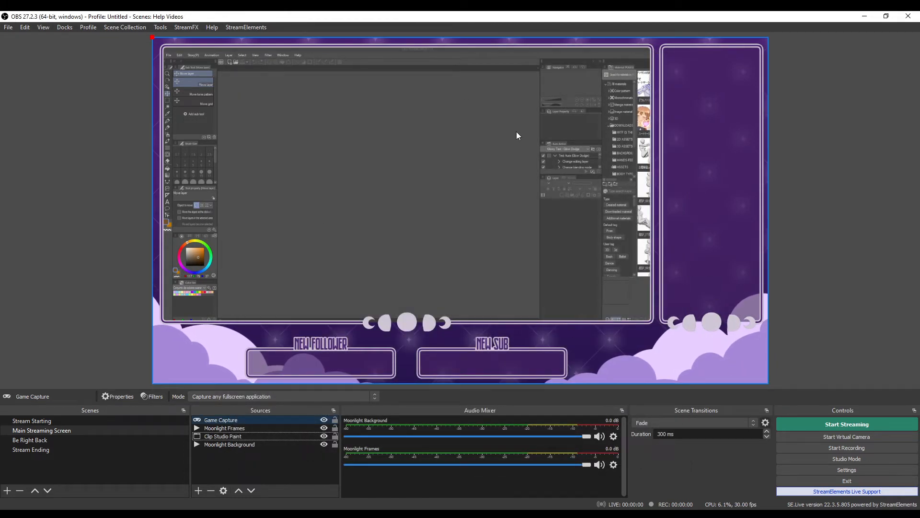
left_click(268, 436)
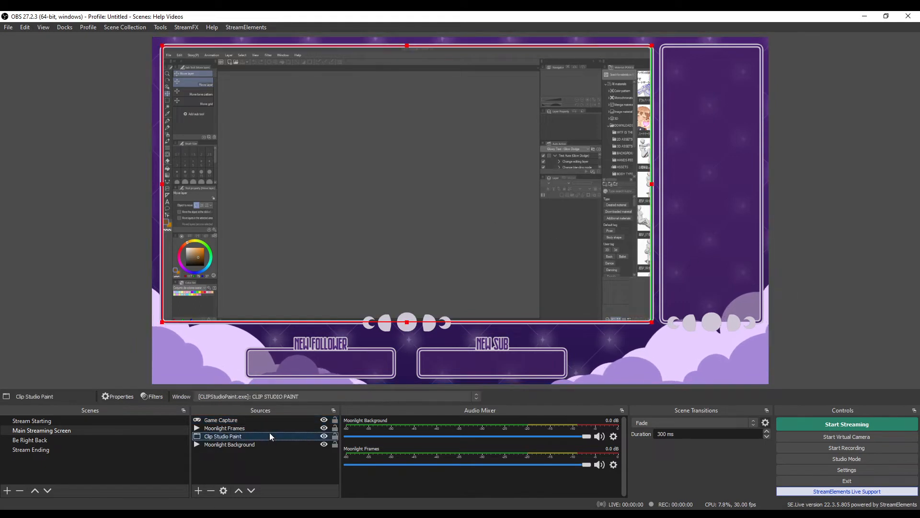
left_click(199, 466)
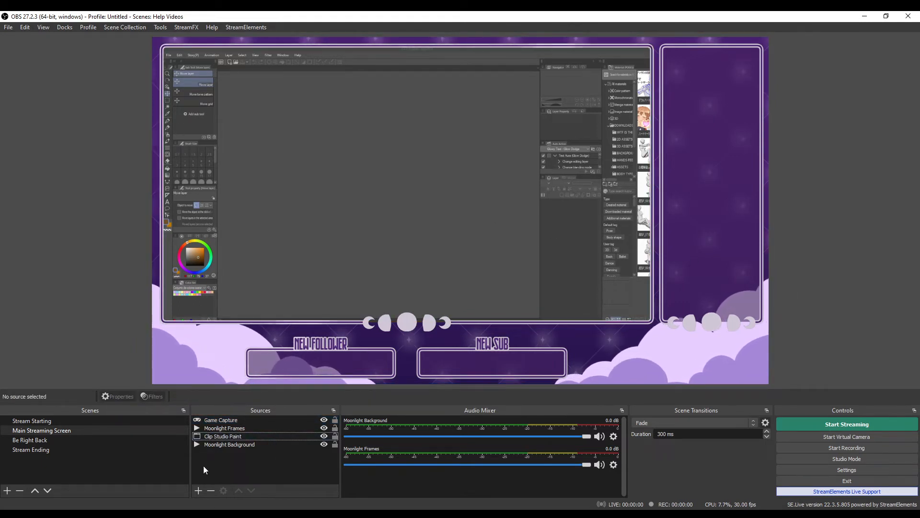
left_click(162, 471)
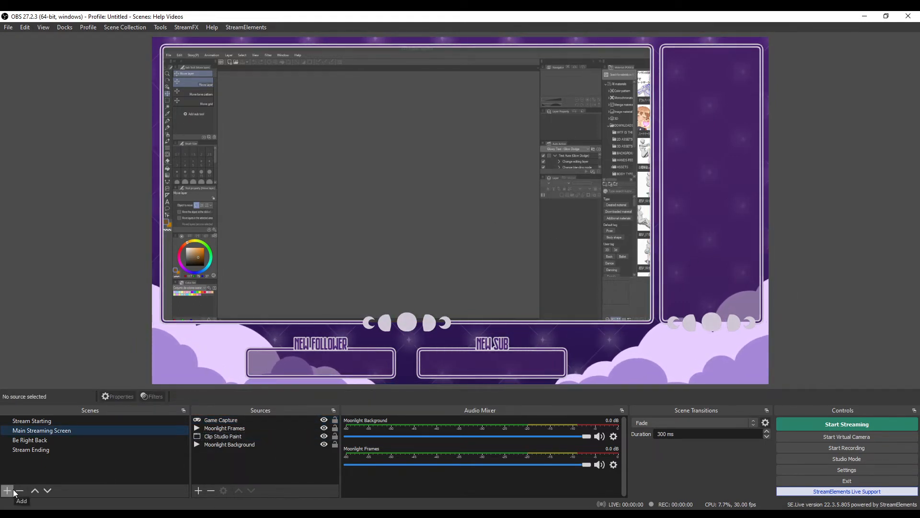
Step: Add an Image source named Moonlight Chair to Main Streaming Screen
left_click(198, 490)
left_click(228, 370)
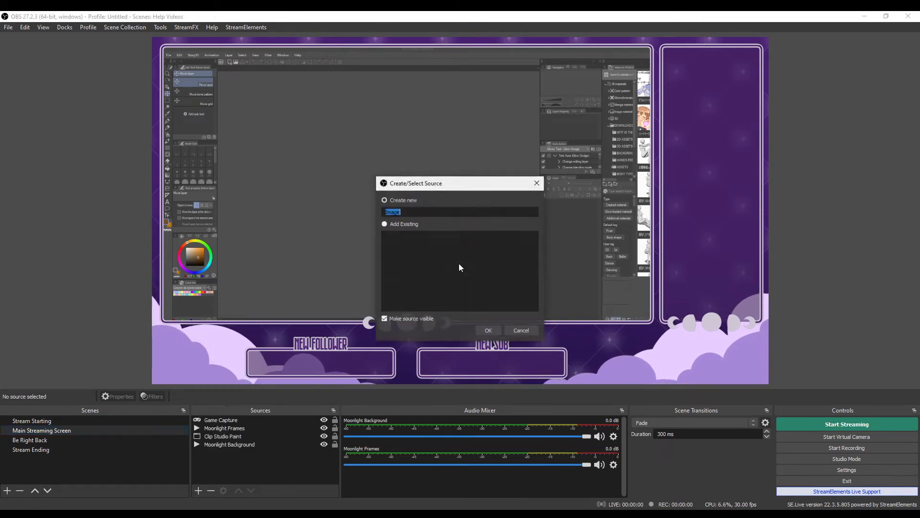
type("Moo")
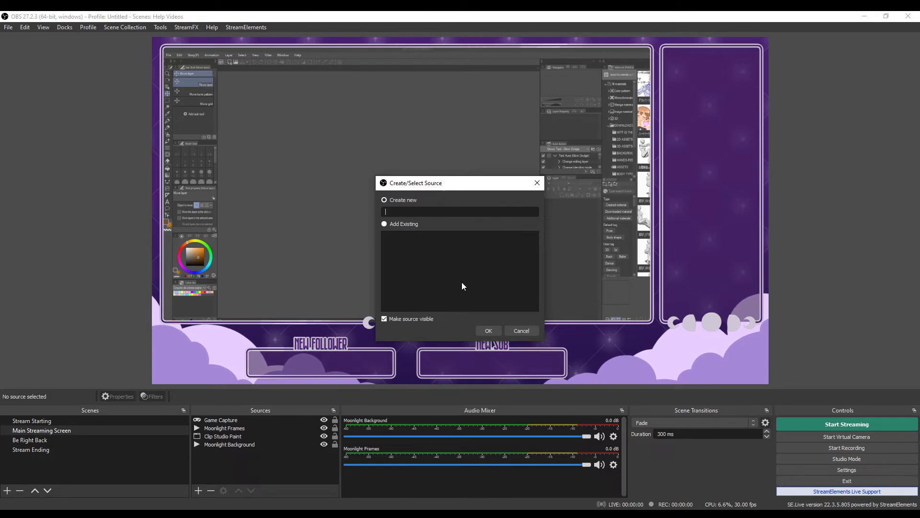
type("nlight Chait")
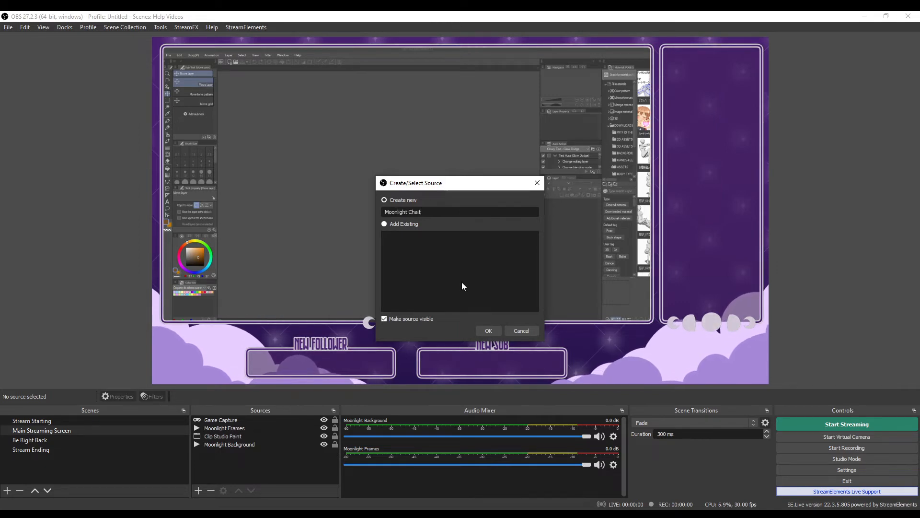
key("BackSpace")
type("r")
left_click(484, 331)
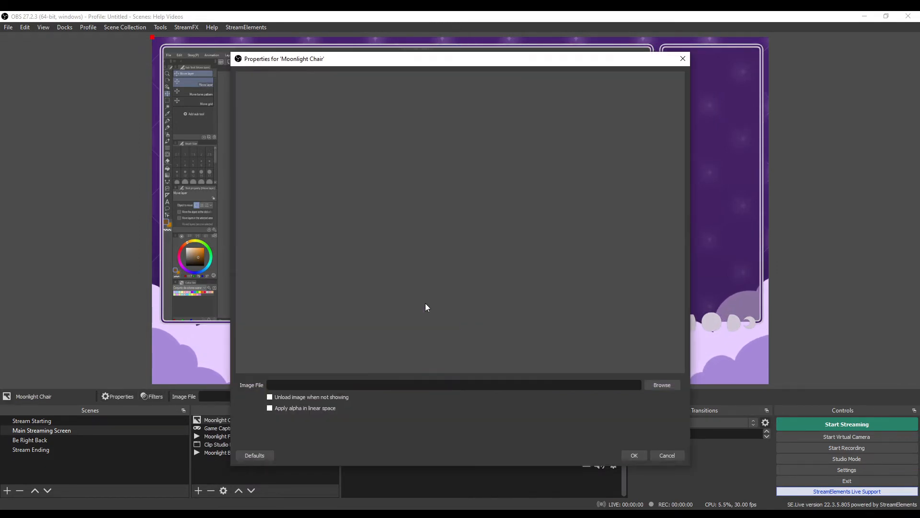
Step: Use the Chair image from the stream pack's Objects folder as the Moonlight Chair source's image file
left_click(662, 385)
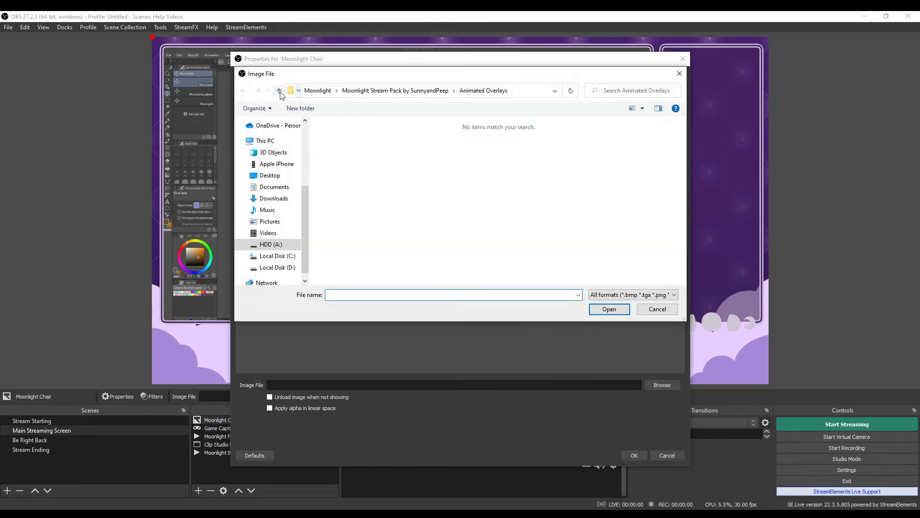
left_click(279, 91)
double_click(383, 157)
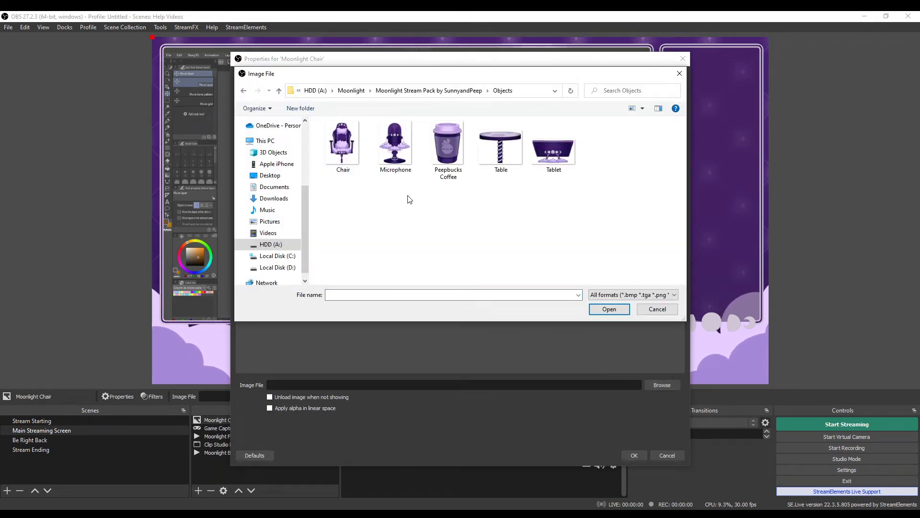
left_click(343, 143)
left_click(609, 308)
left_click(634, 454)
Step: Shrink the chair image and place it over the lower end of the narrow frame, in the canvas's lower-right corner
left_click_drag(455, 285, 672, 232)
left_click_drag(616, 53, 527, 258)
left_click_drag(568, 308, 721, 322)
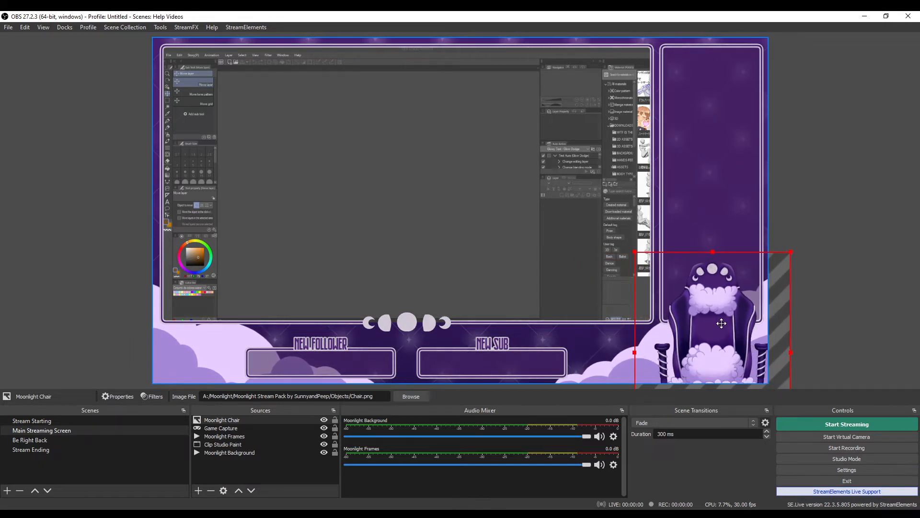
Step: Add a new scene named Just Chatting
left_click(218, 459)
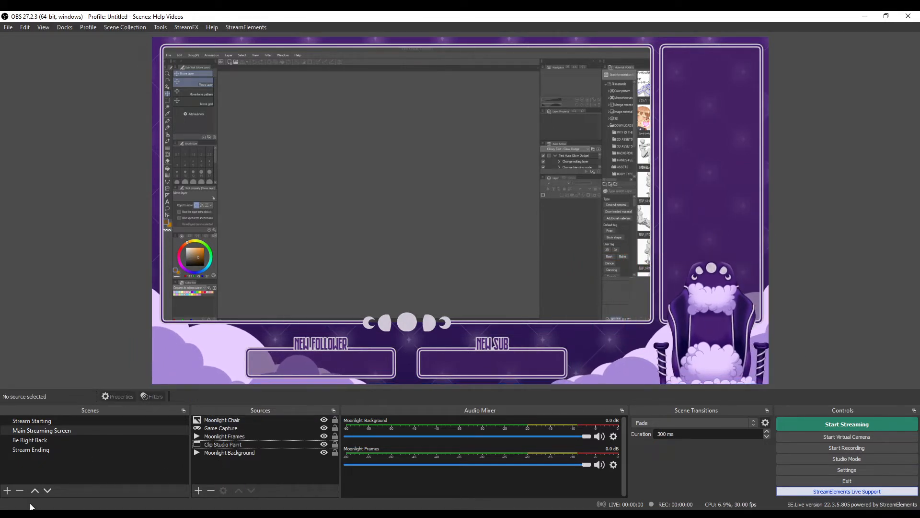
left_click(7, 490)
type("J")
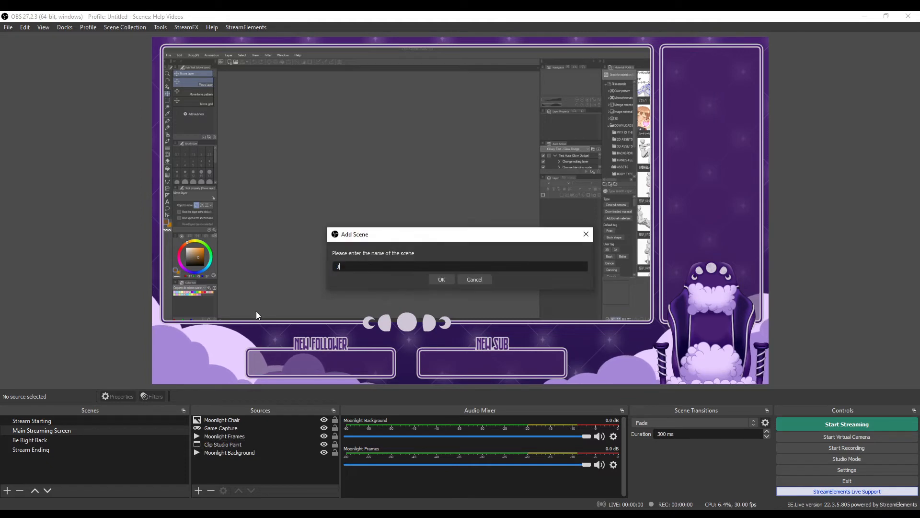
type("ust Chatting")
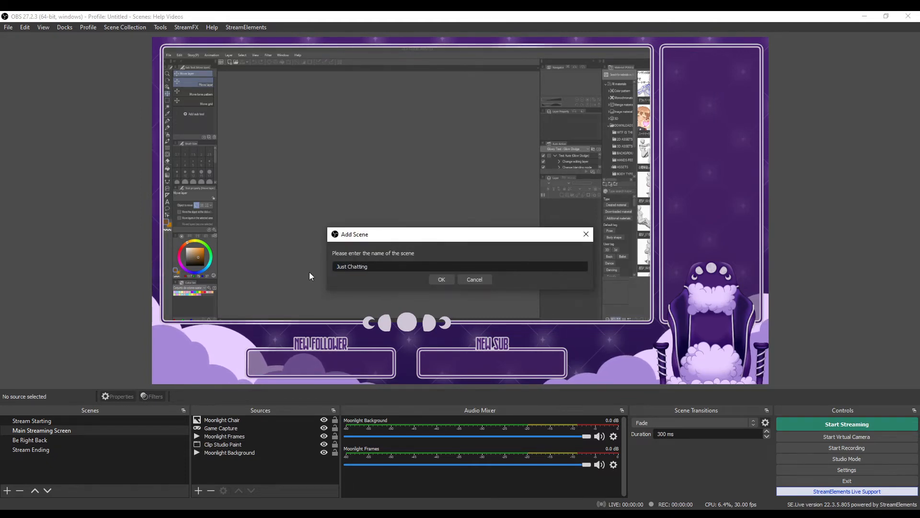
left_click(444, 277)
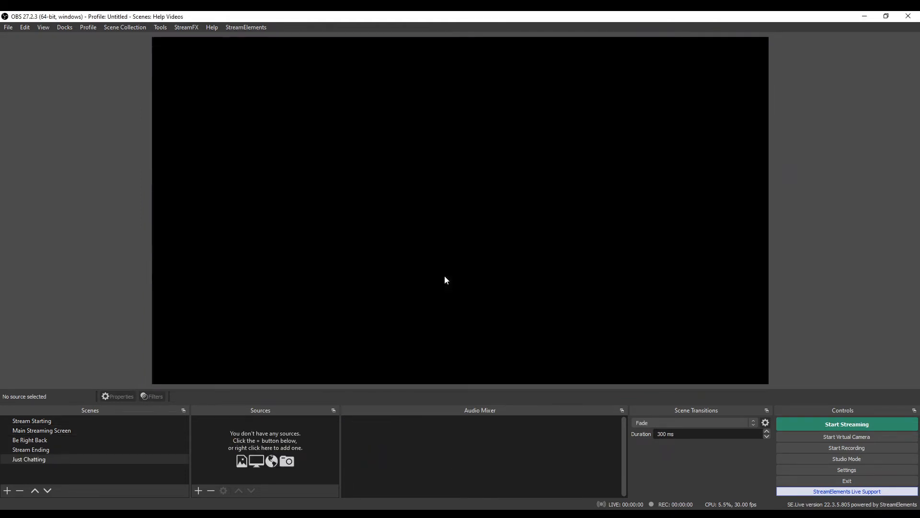
Step: Add the existing Moonlight Background media source to the Just Chatting scene
left_click(198, 489)
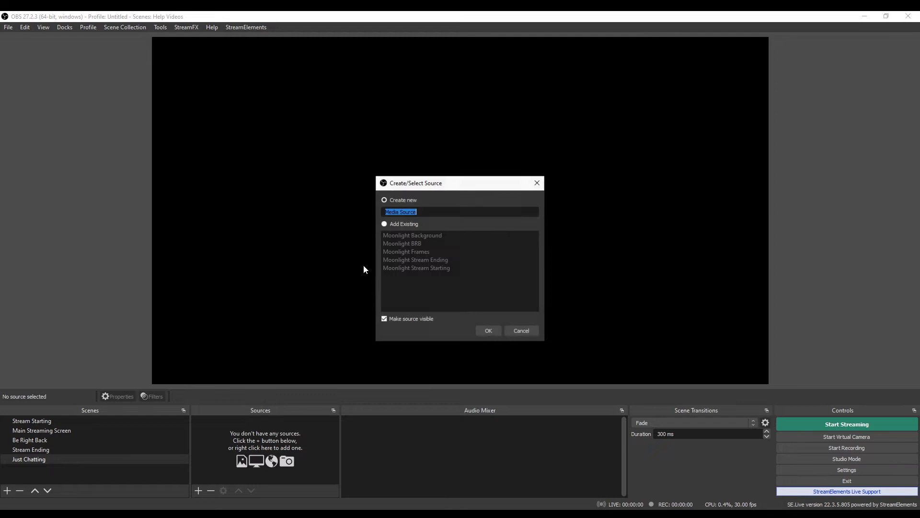
left_click(395, 222)
left_click(407, 236)
left_click(484, 332)
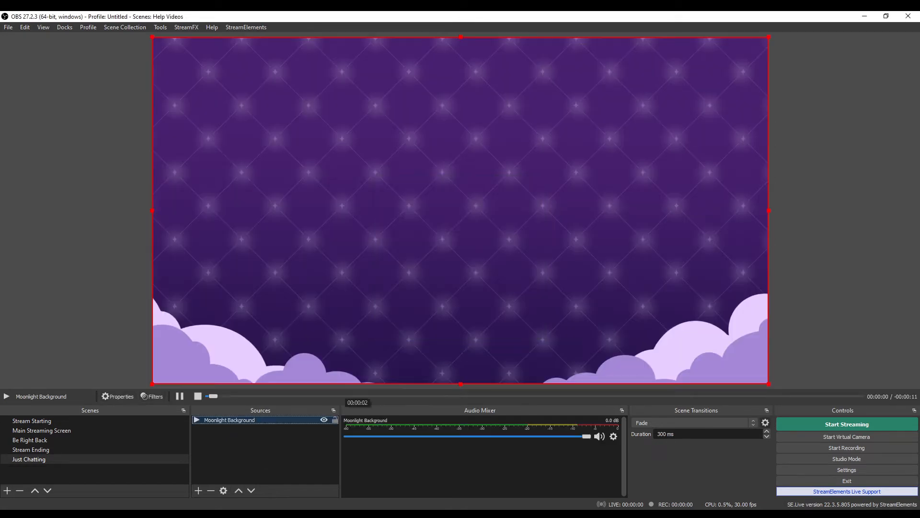
Step: Add a new Media Source named Moonlight Just Chatting above the background
left_click(198, 491)
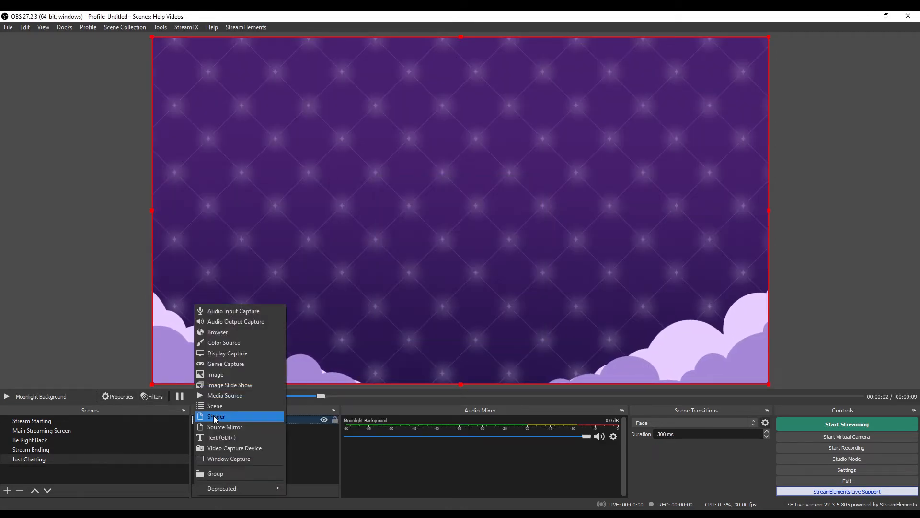
left_click(226, 394)
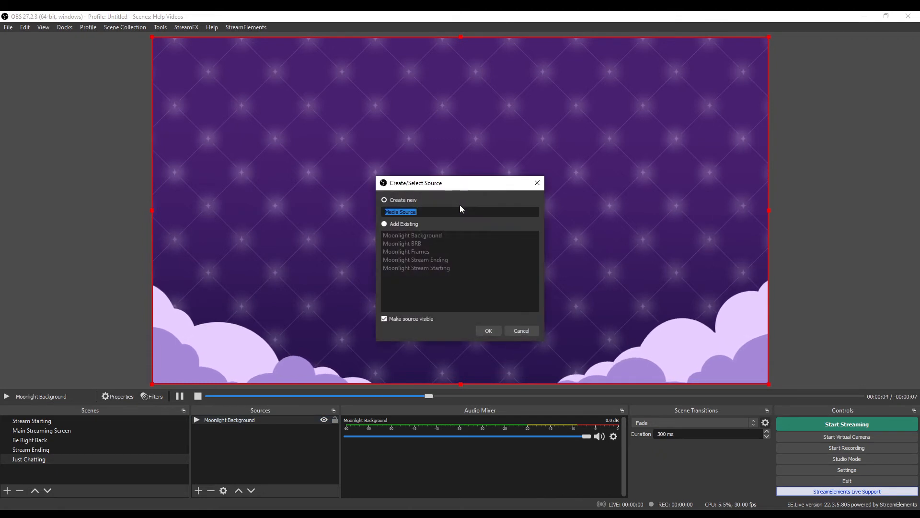
type("Moon")
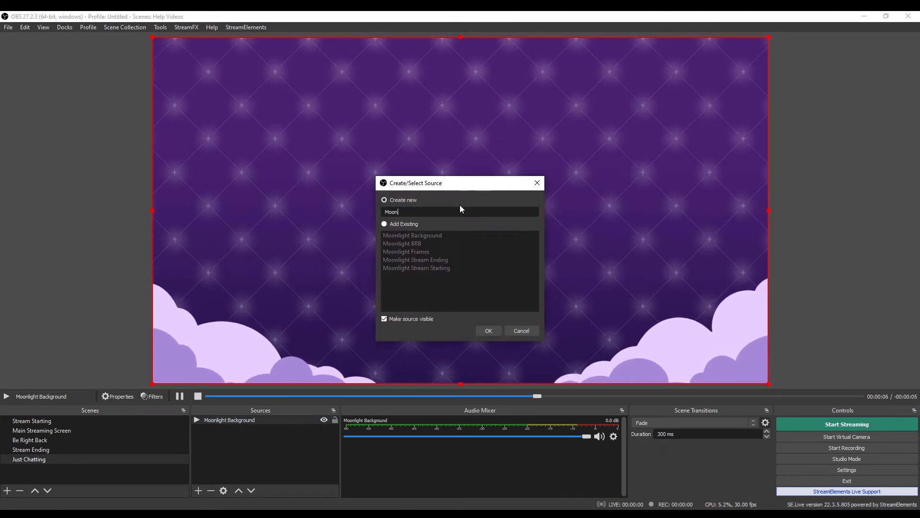
type("light Just Chatting")
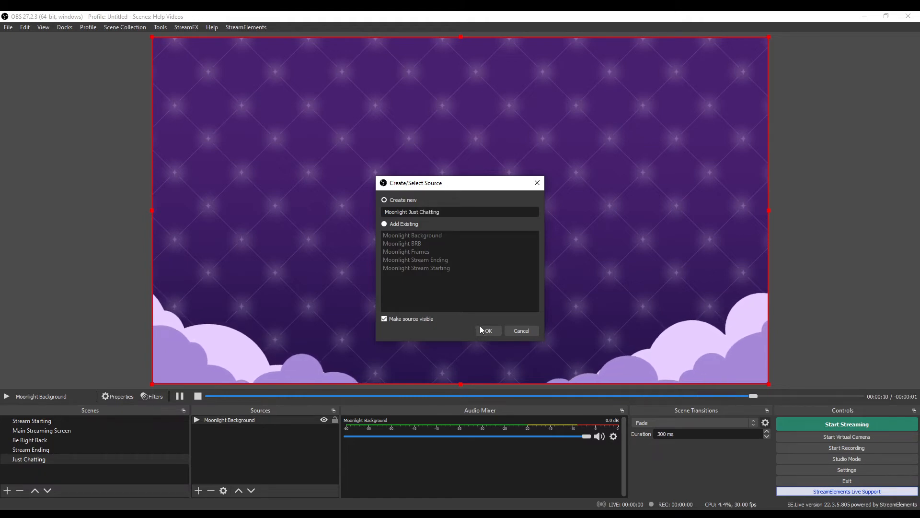
key("Return")
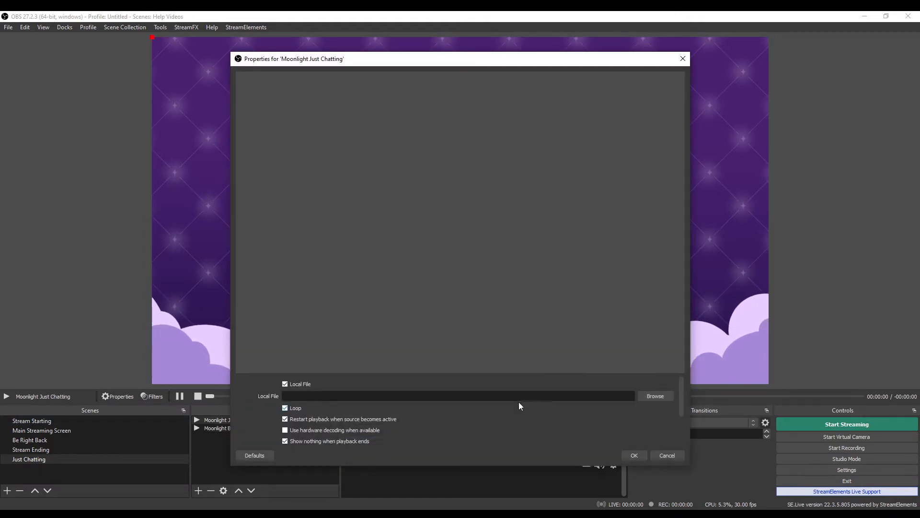
Step: Use Just Chatting 2 from the stream pack's Animated Overlays folder as the Moonlight Just Chatting source's looping local file
left_click(655, 397)
left_click(278, 91)
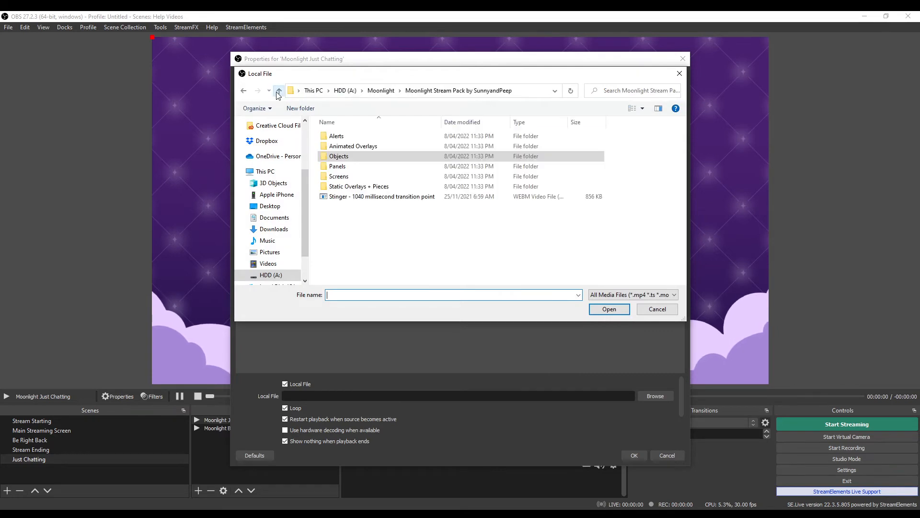
double_click(366, 146)
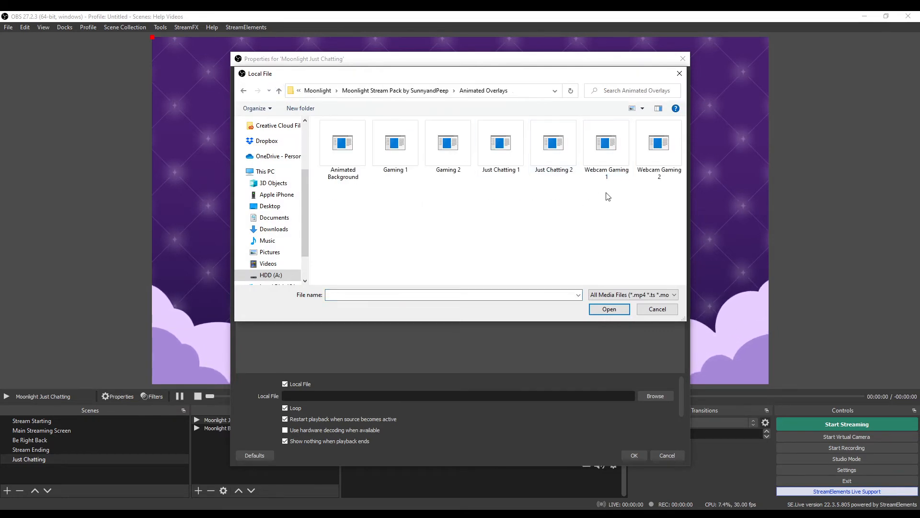
left_click(544, 154)
left_click(610, 312)
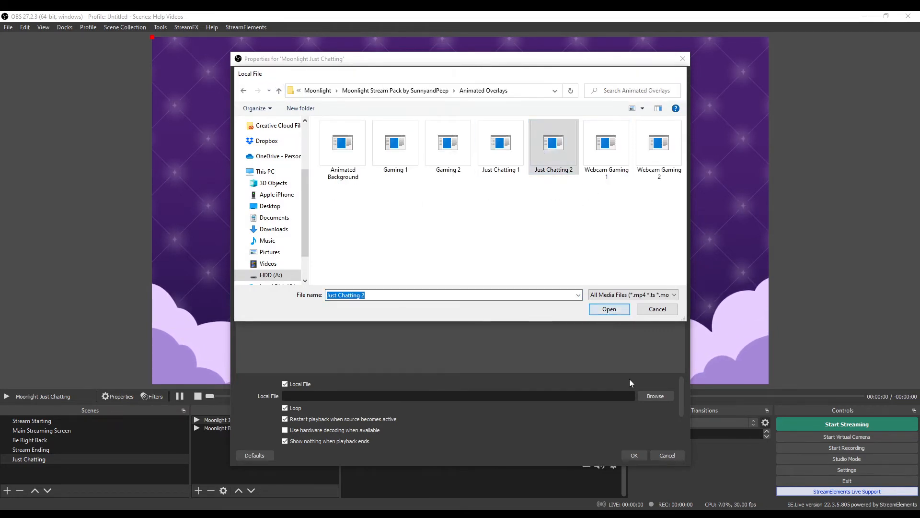
left_click(632, 455)
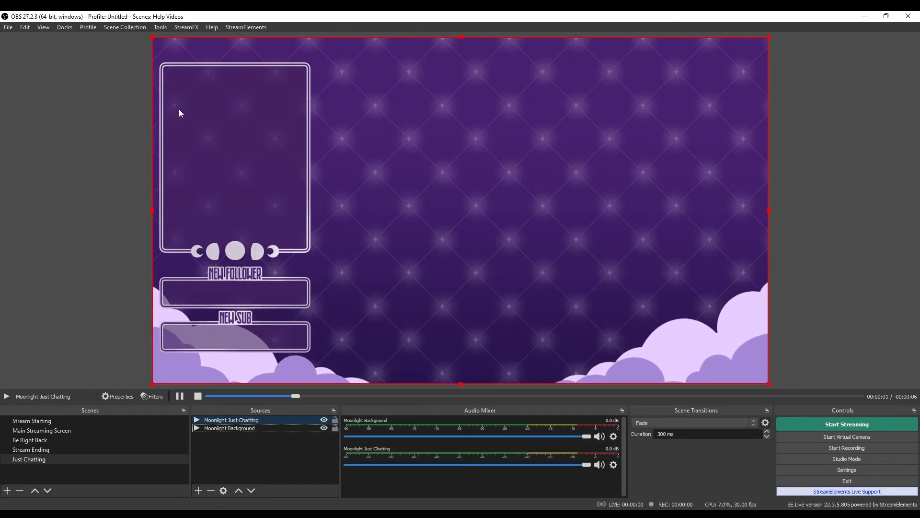
Step: Add the existing Moonlight Chair image source to the Just Chatting scene
left_click(239, 457)
left_click(199, 491)
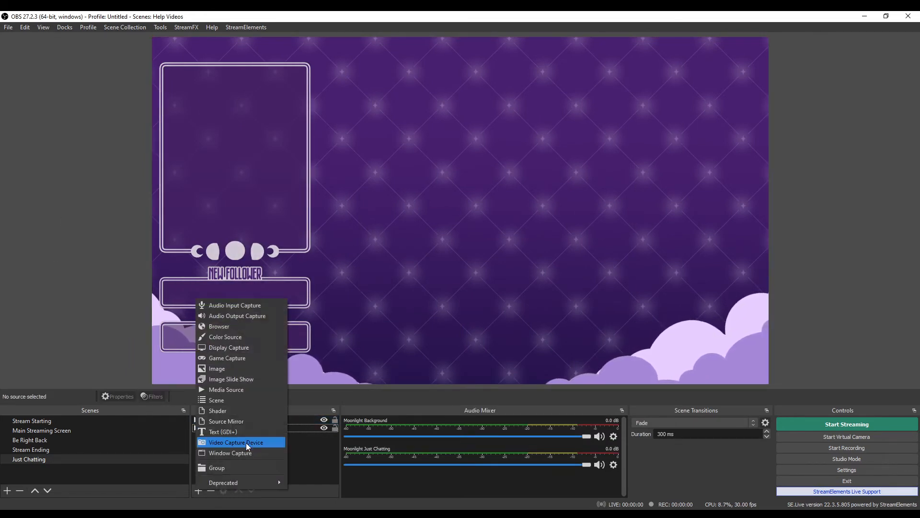
left_click(239, 368)
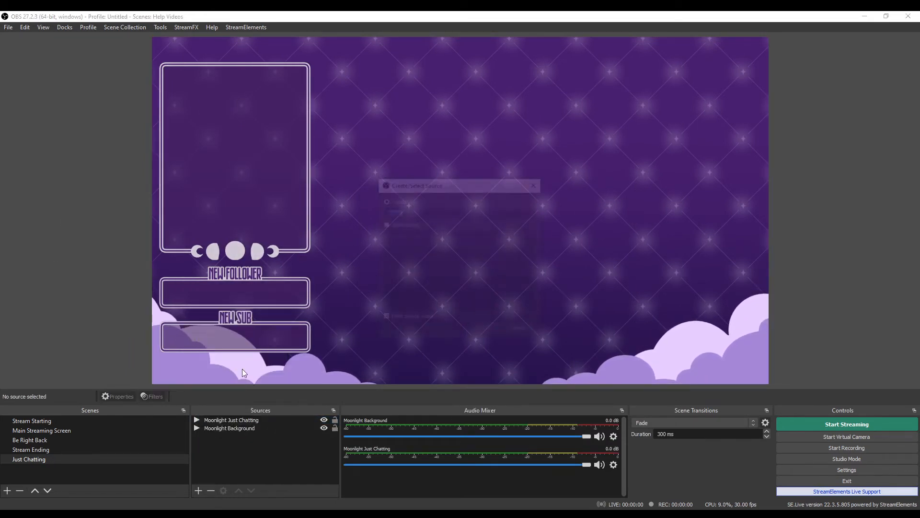
left_click(429, 235)
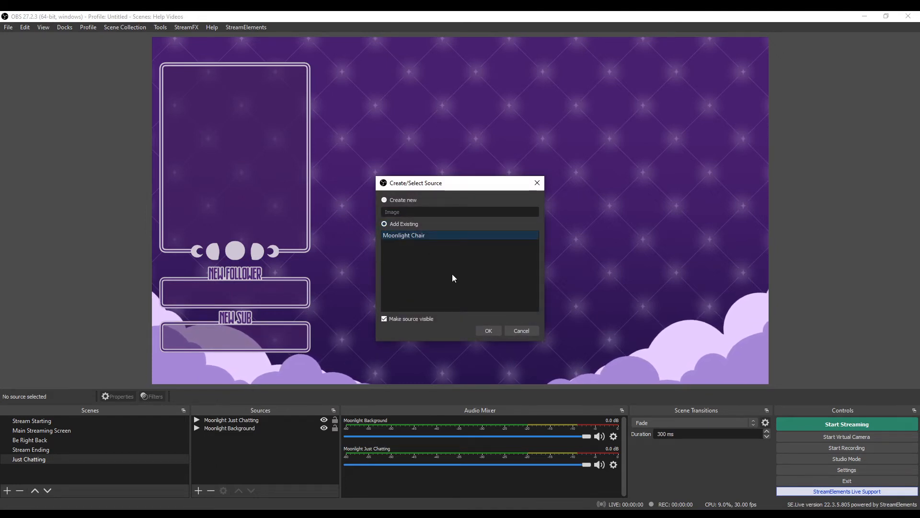
left_click(487, 331)
Step: Shrink the chair image slightly and place it near the middle of the canvas, beside the chat frame
left_click_drag(549, 249, 593, 237)
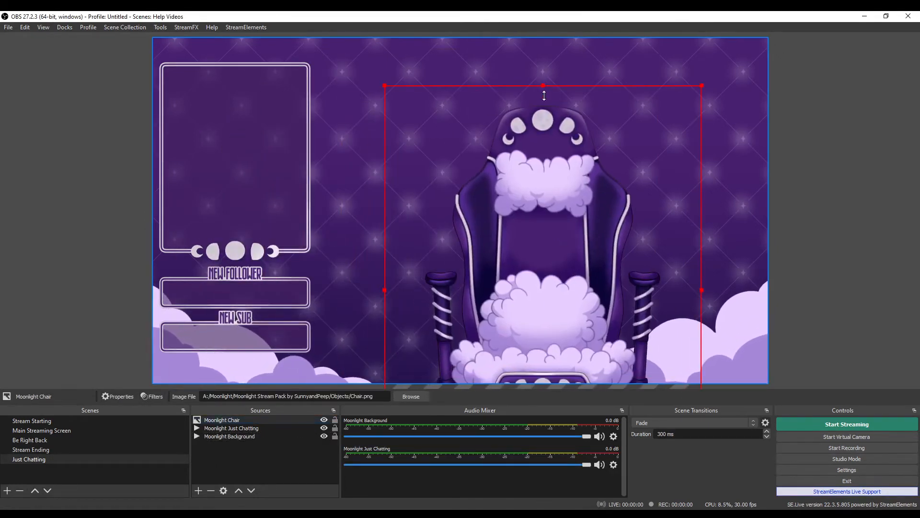
left_click_drag(544, 86, 544, 159)
left_click_drag(528, 277, 509, 224)
Step: Add a new Image source named Moonlight Table to the Just Chatting scene
left_click(198, 490)
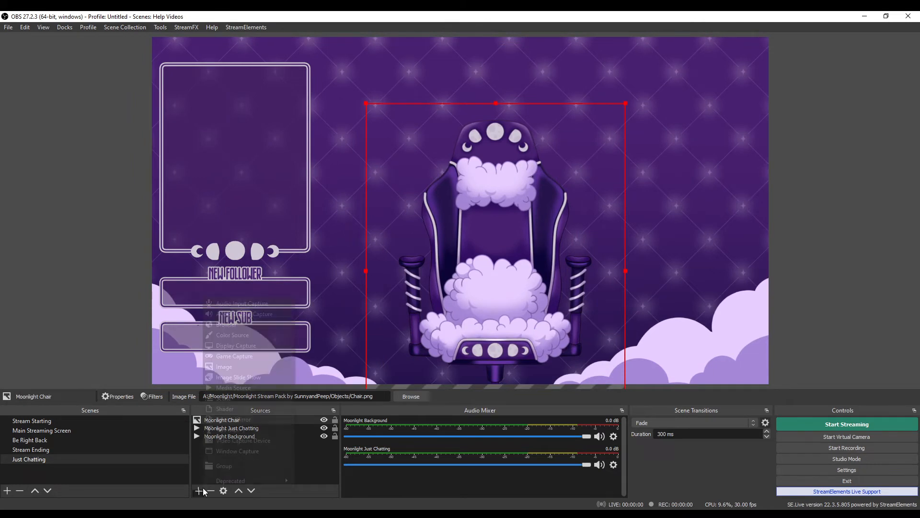
left_click(239, 368)
type("Moon")
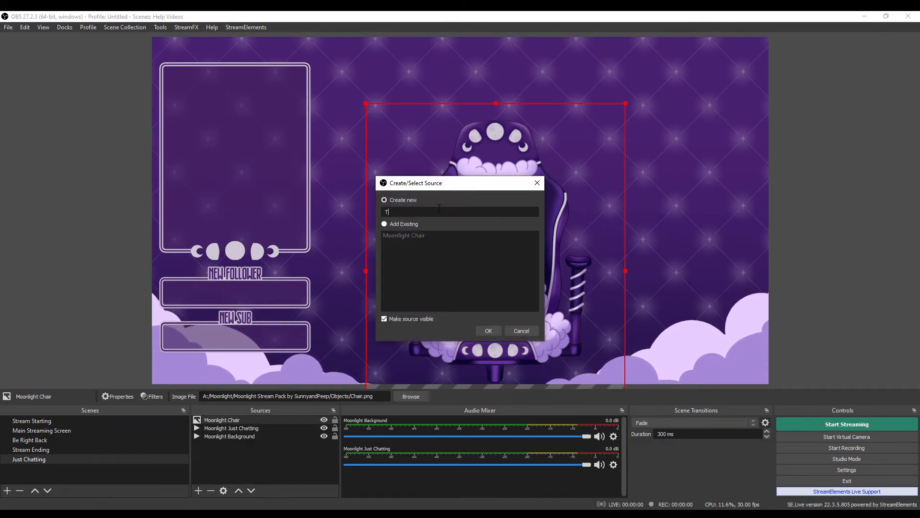
type("light Tablet")
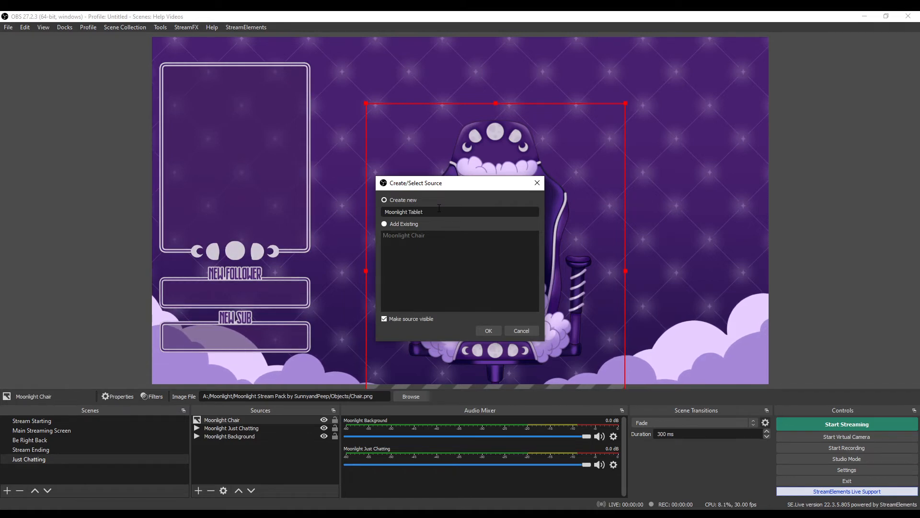
key("BackSpace")
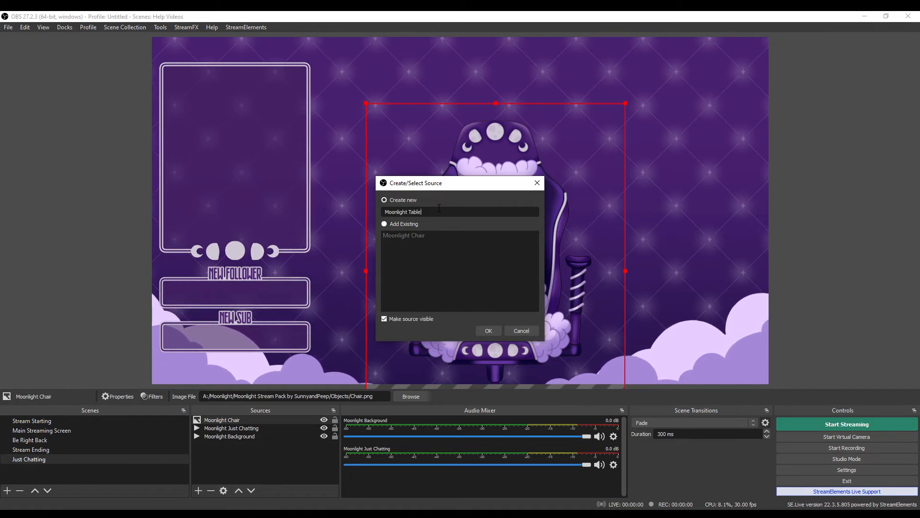
left_click(488, 330)
Step: Use the Table image from the stream pack's Objects folder for Moonlight Table and place it in front of the chair's seat
left_click(663, 386)
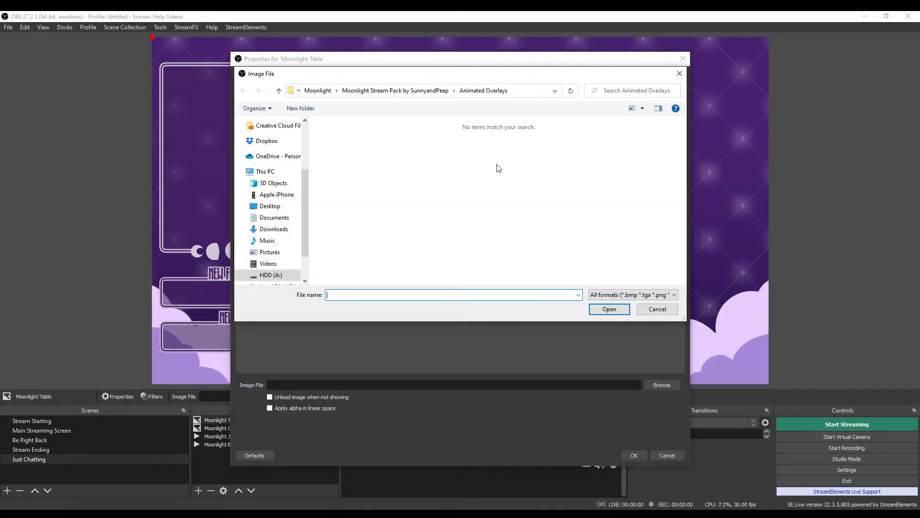
left_click(278, 91)
double_click(339, 157)
left_click(499, 144)
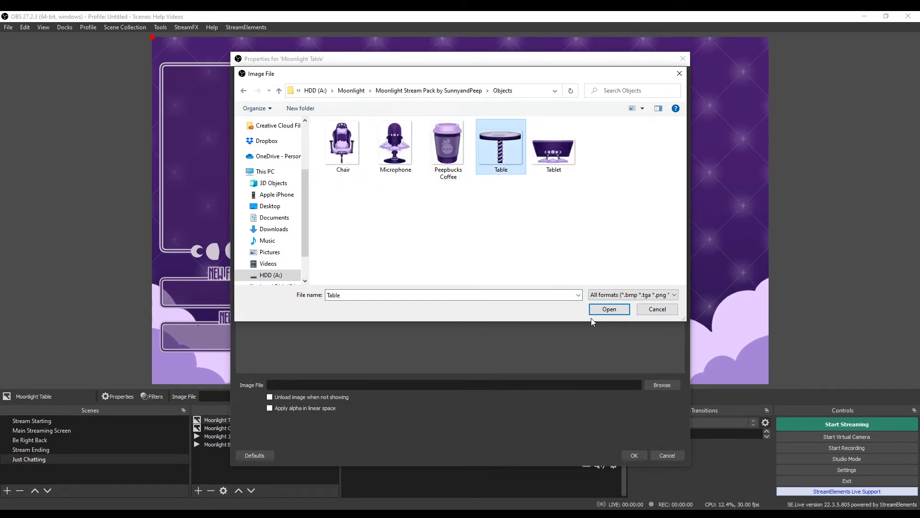
left_click(608, 309)
left_click(635, 455)
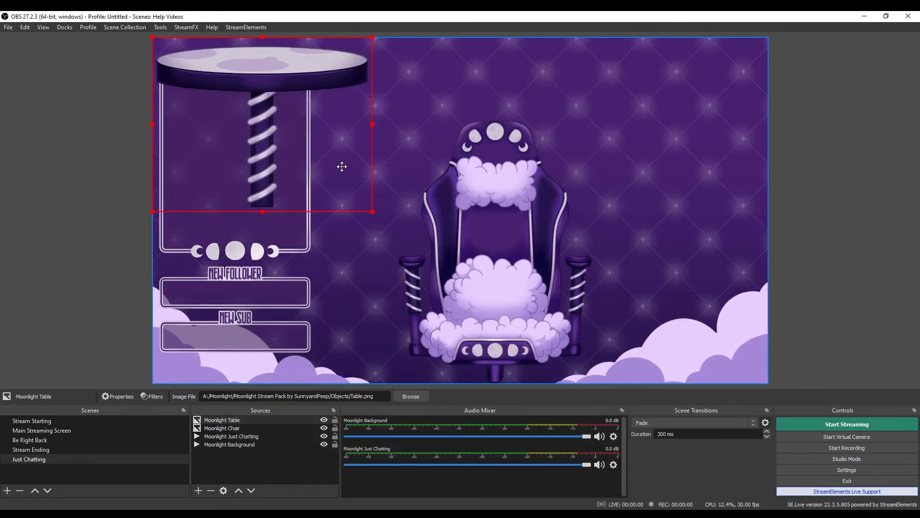
left_click_drag(341, 164, 537, 373)
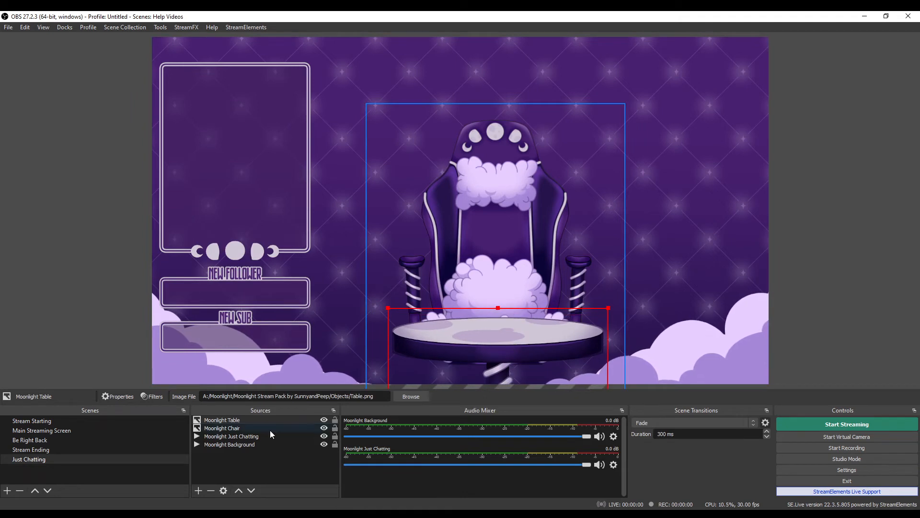
Step: Try the stacking order by sending Moonlight Table behind the chair, and bring it back to the front
left_click(250, 489)
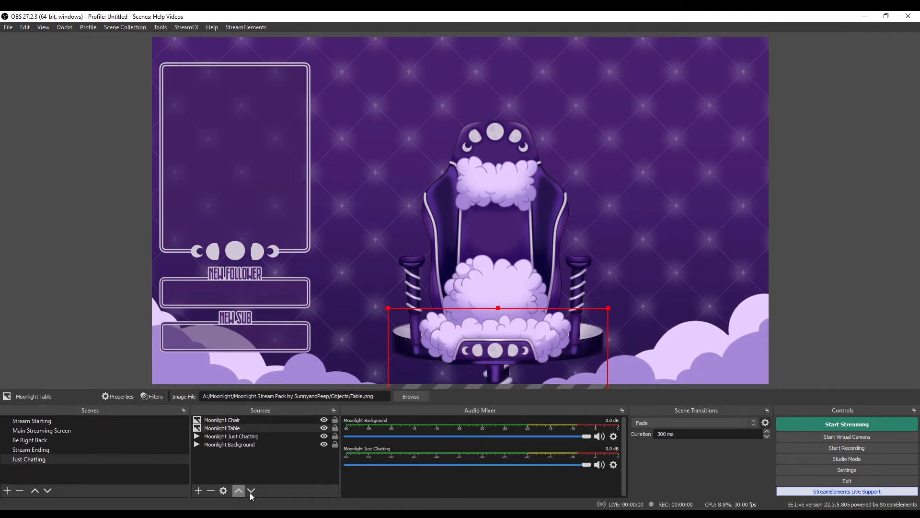
left_click(251, 491)
left_click(243, 490)
left_click(242, 490)
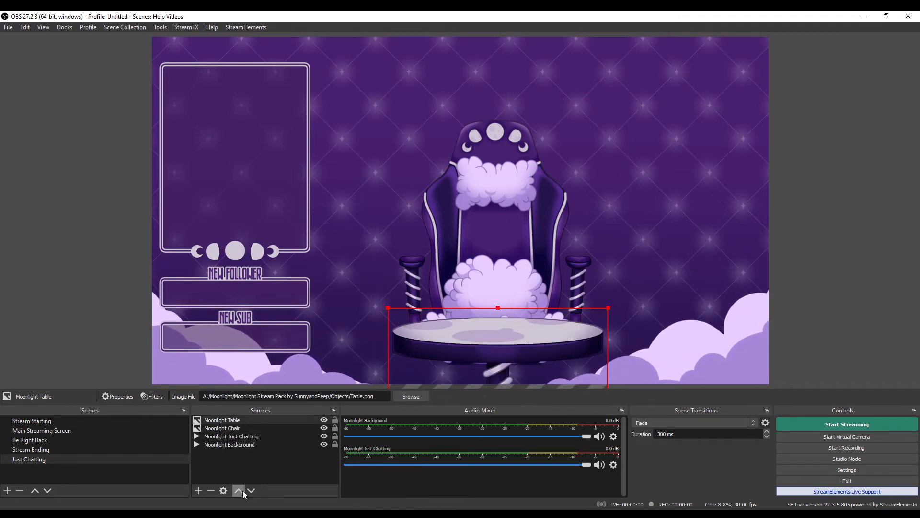
Step: Enlarge the table along the canvas's lower edge and lower the chair so it sits centred behind the tabletop
left_click_drag(471, 340, 467, 344)
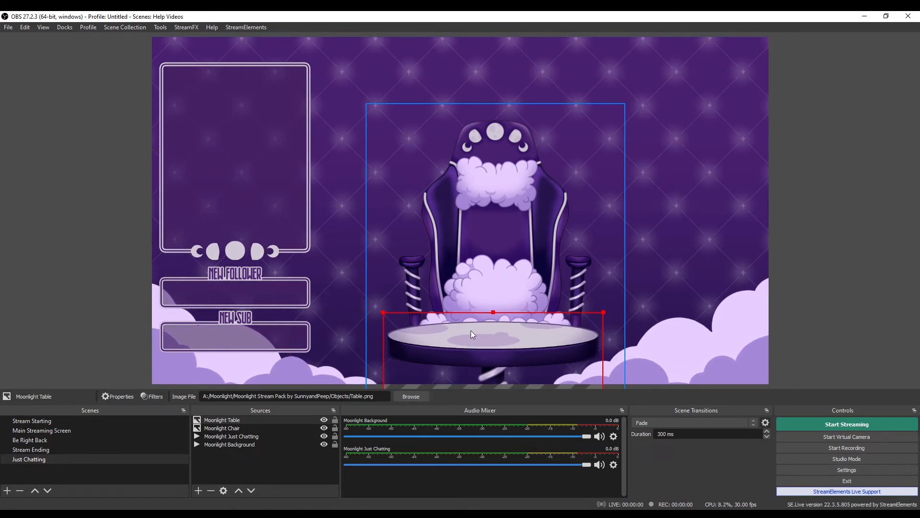
left_click_drag(495, 311, 472, 360)
left_click_drag(491, 239, 485, 270)
left_click(323, 463)
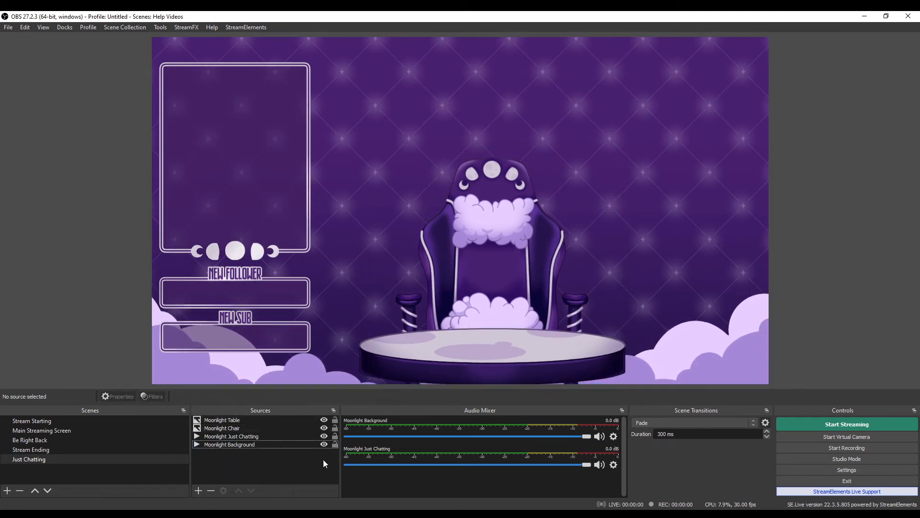
Step: Lock all four sources of the Just Chatting scene: background, Just Chatting overlay, chair and table
left_click(335, 444)
left_click(334, 436)
left_click(335, 427)
left_click(334, 419)
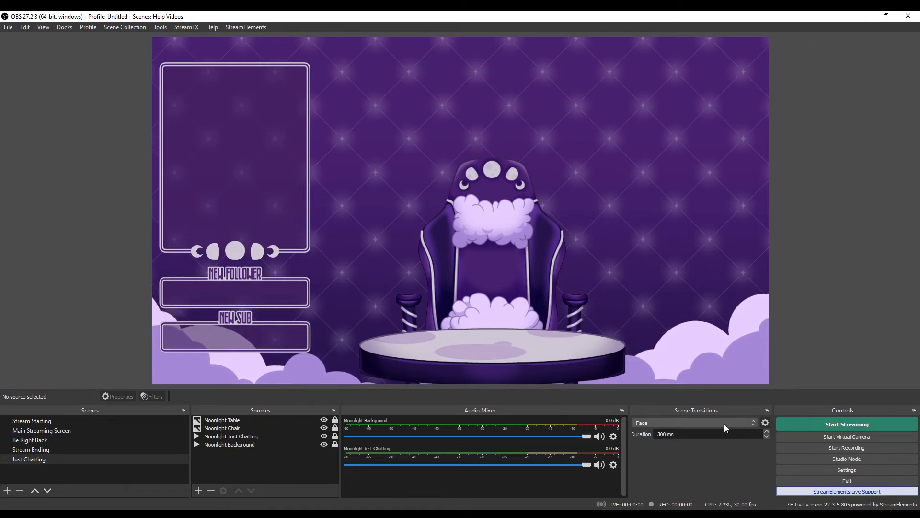
Step: Switch repeatedly between the Stream Starting and Main Streaming Screen scenes to examine the current Fade transition
left_click(57, 422)
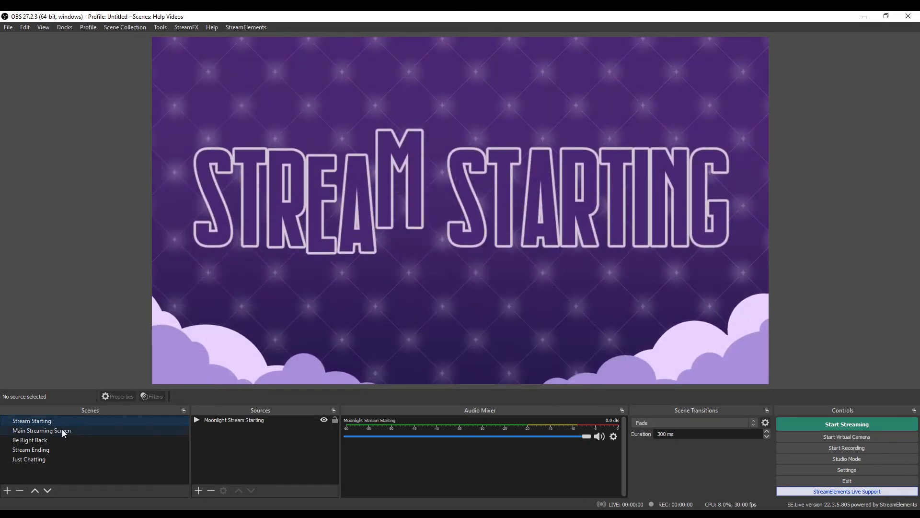
left_click(62, 429)
left_click(61, 421)
left_click(63, 429)
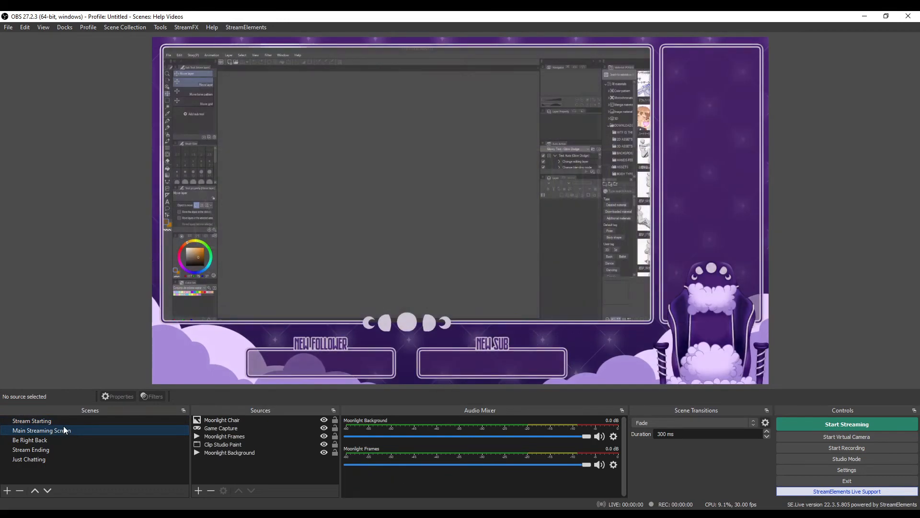
left_click(63, 421)
left_click(64, 429)
left_click(63, 421)
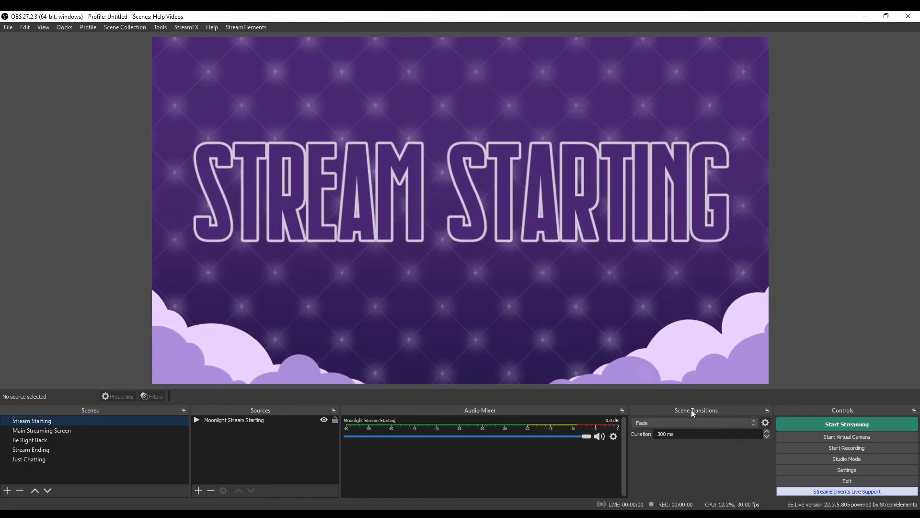
Step: Add a Stinger scene transition named "Moonlight Stinger"
left_click(750, 423)
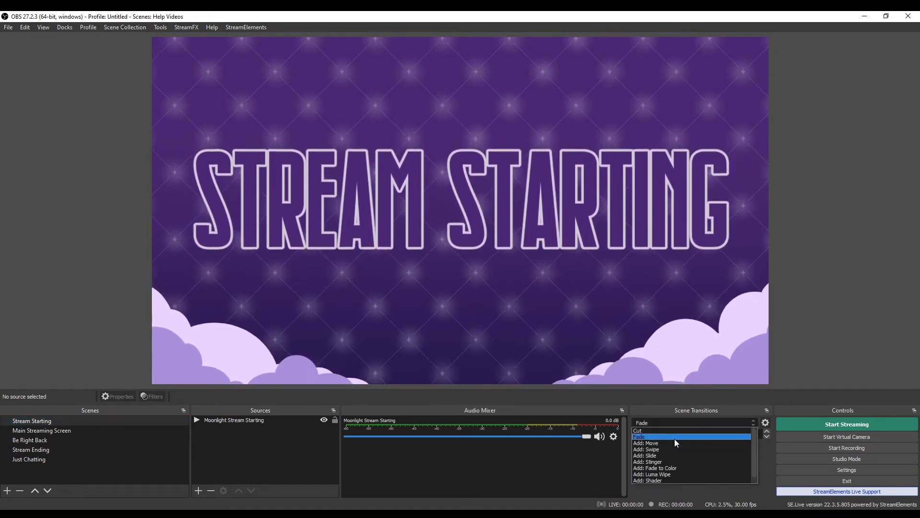
left_click(649, 463)
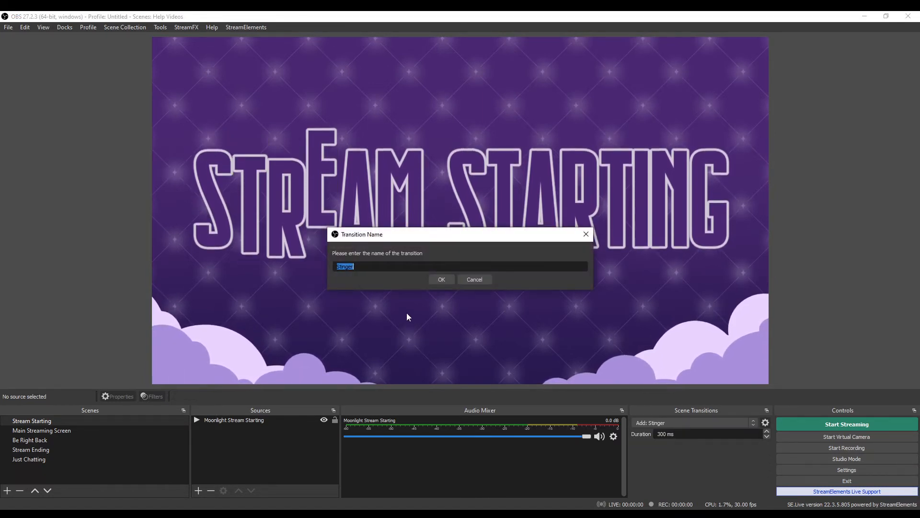
type("Moonlight Stinger")
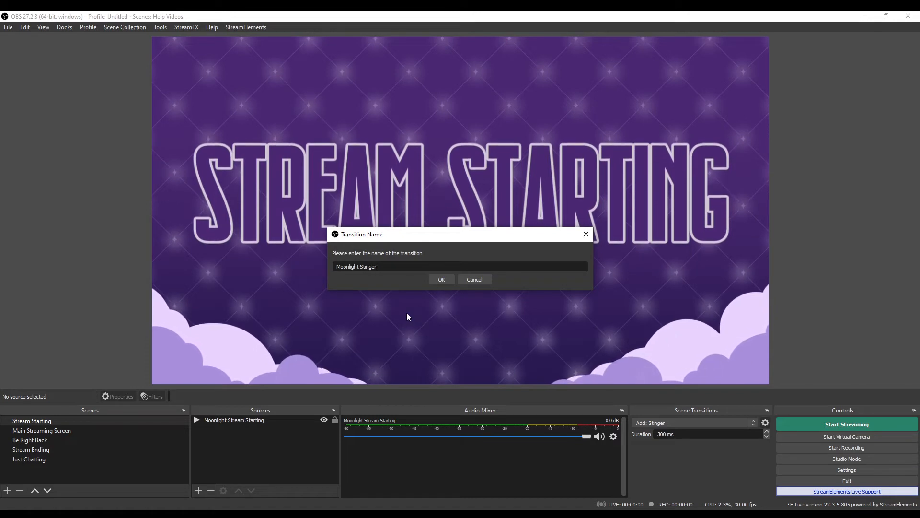
left_click(432, 280)
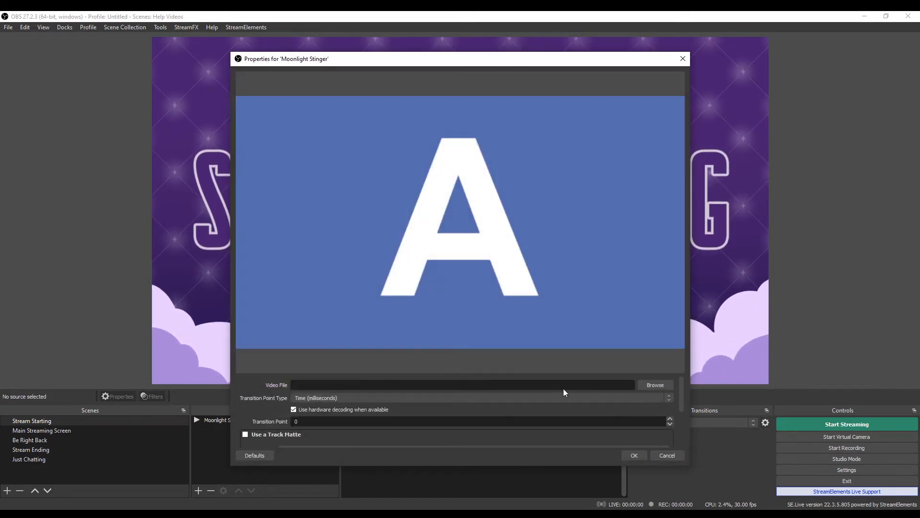
Step: Load the video file "Stinger - 1040 millisecond transition point" from the Moonlight Stream Pack folder into the stinger
left_click(650, 386)
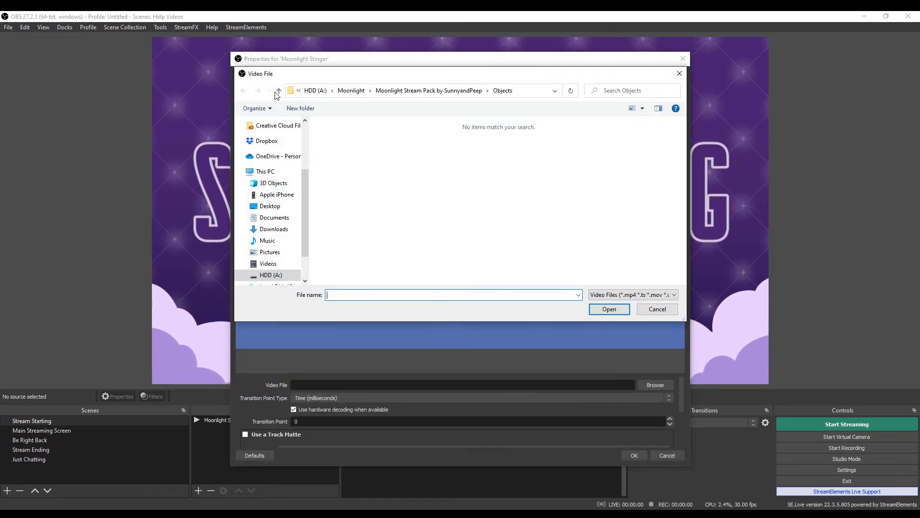
left_click(278, 91)
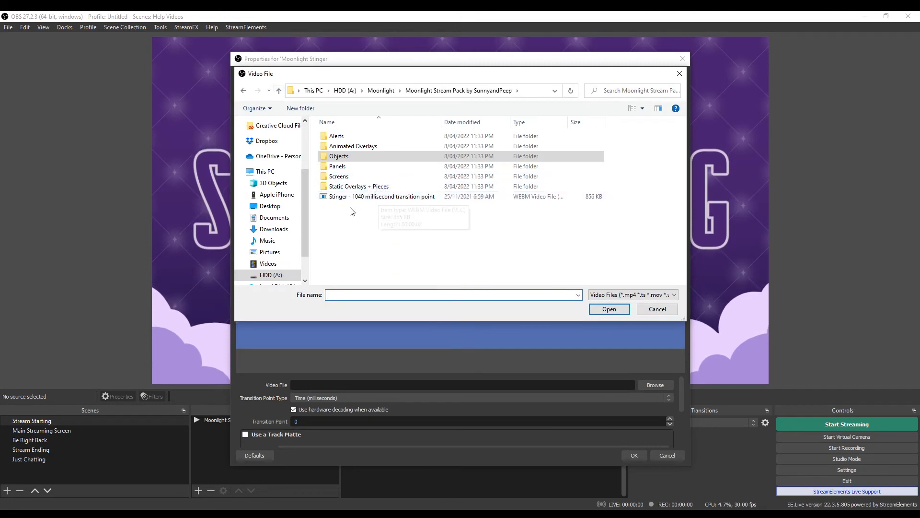
left_click(374, 198)
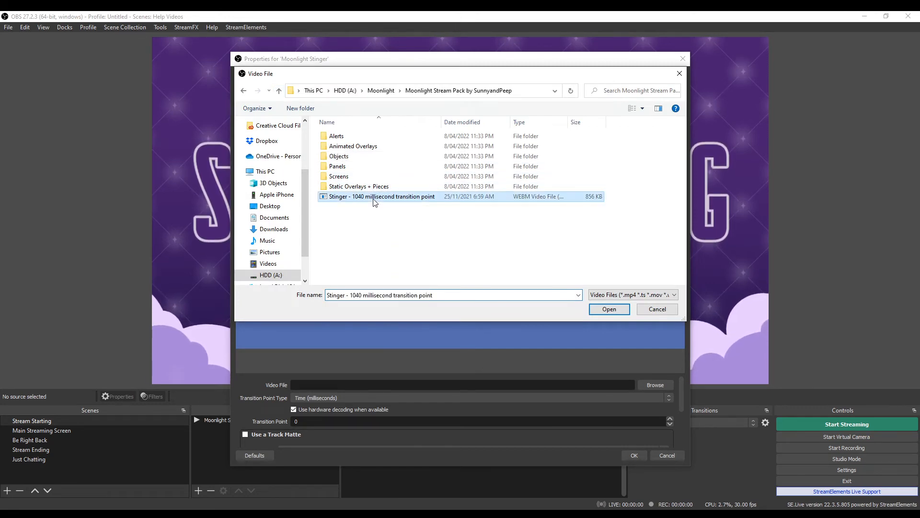
left_click(610, 310)
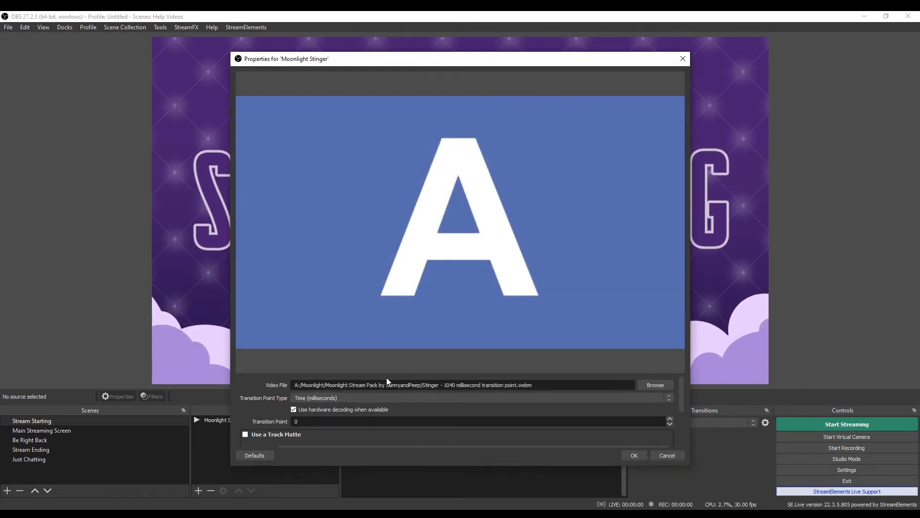
Step: Set the stinger's transition point to 1040 milliseconds and preview the transition
left_click_drag(305, 422, 269, 423)
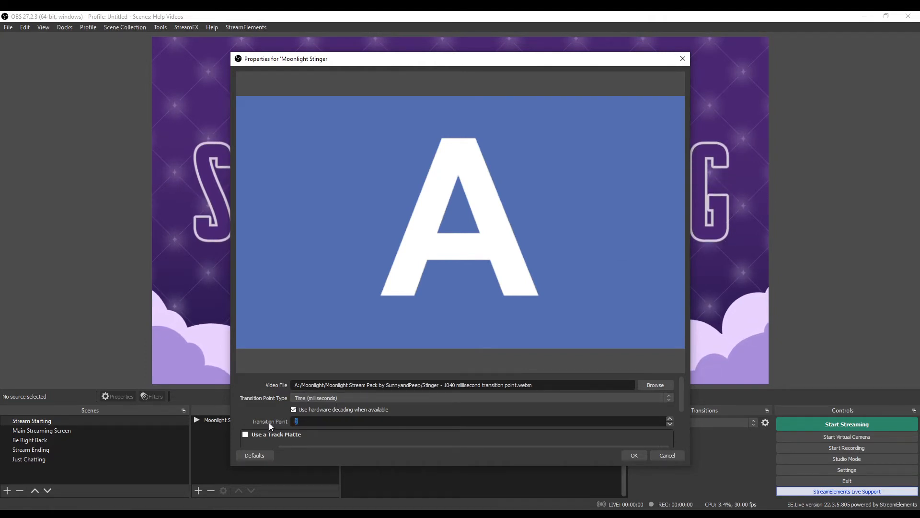
type("1040")
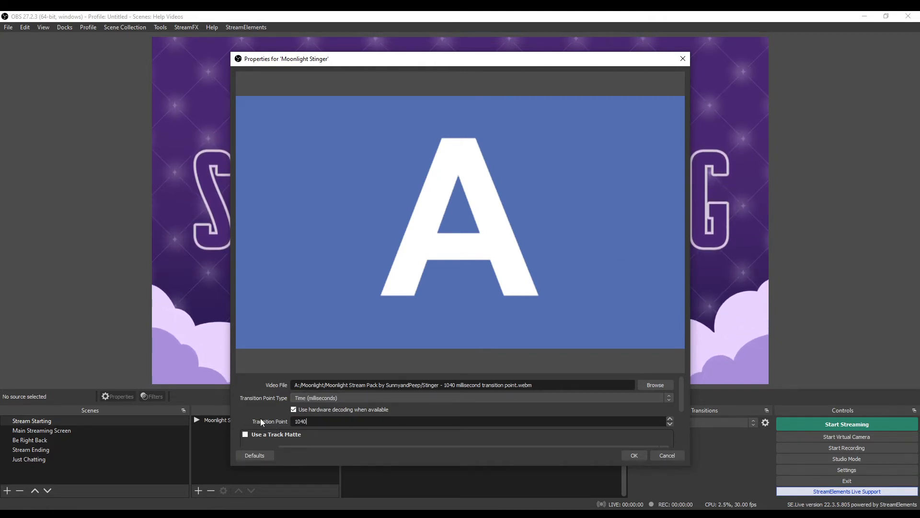
scroll(266, 418, "down", 5)
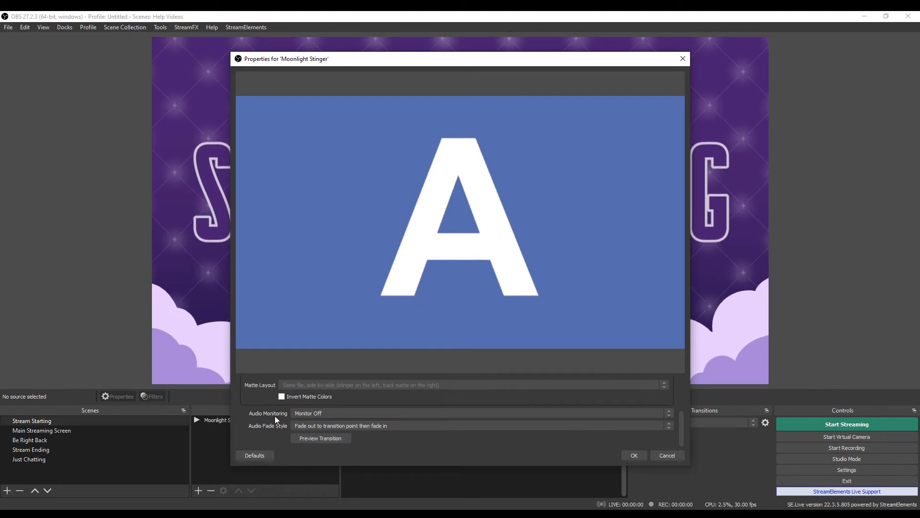
left_click_drag(400, 373, 390, 271)
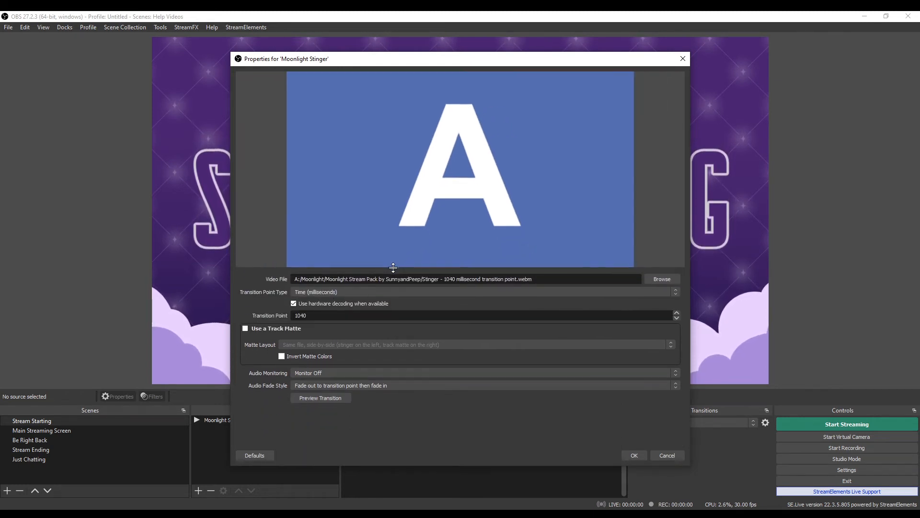
left_click(333, 399)
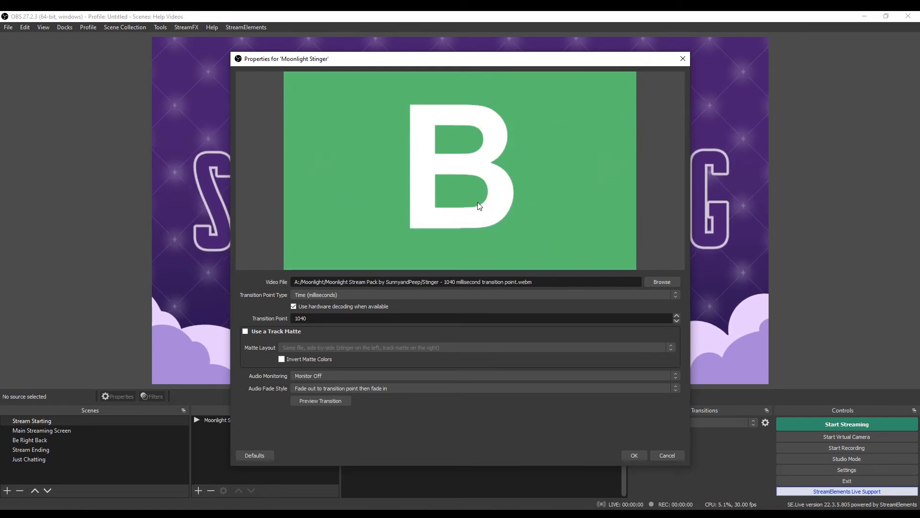
Step: Try a transition point of 2000 milliseconds for the stinger and preview the effect
left_click(327, 318)
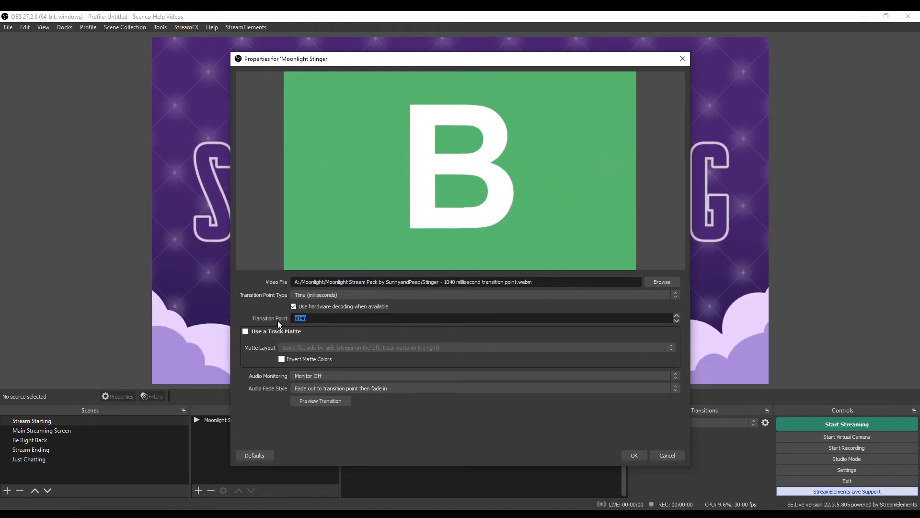
type("200")
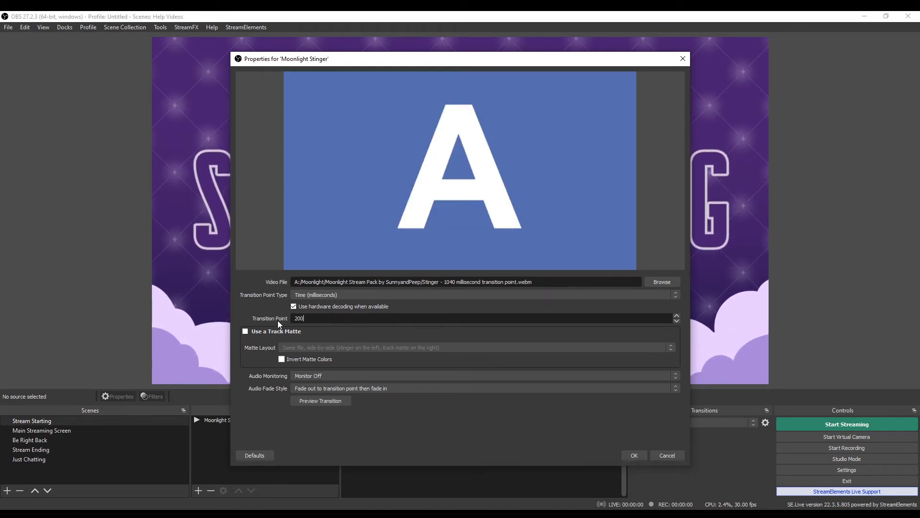
type("0")
left_click(329, 402)
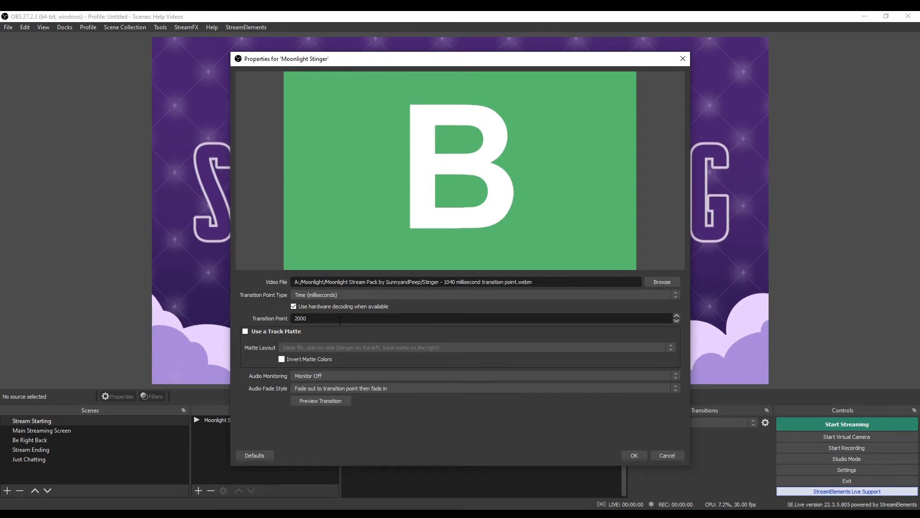
Step: Set the stinger's transition point back to 1040 milliseconds, preview it again and close its properties
key("ctrl+a")
type("1")
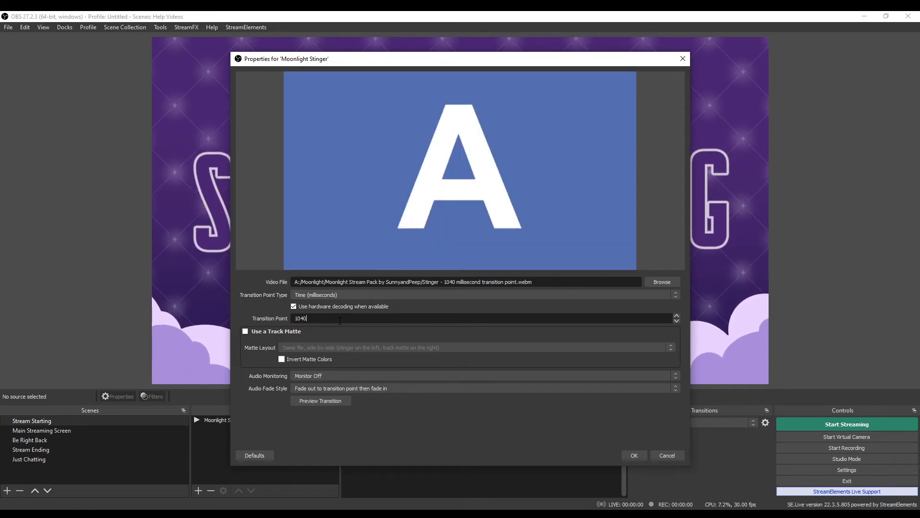
left_click(344, 401)
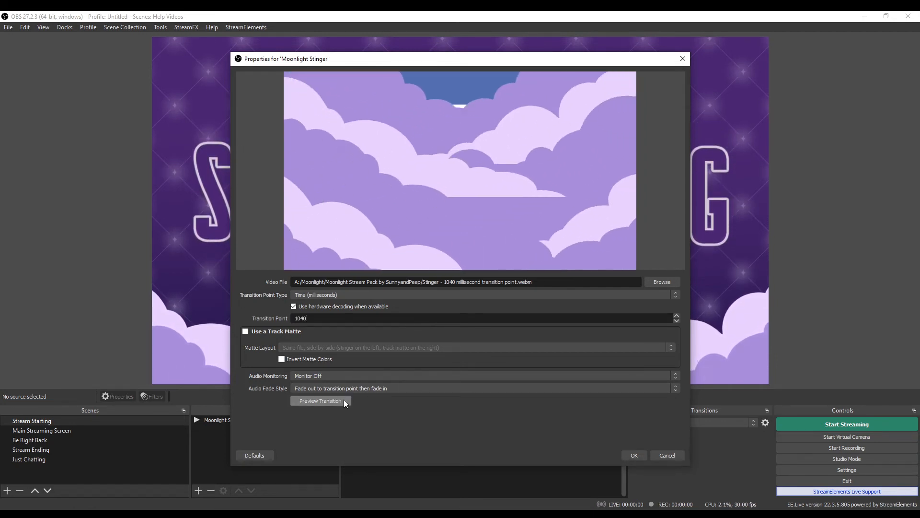
left_click(674, 456)
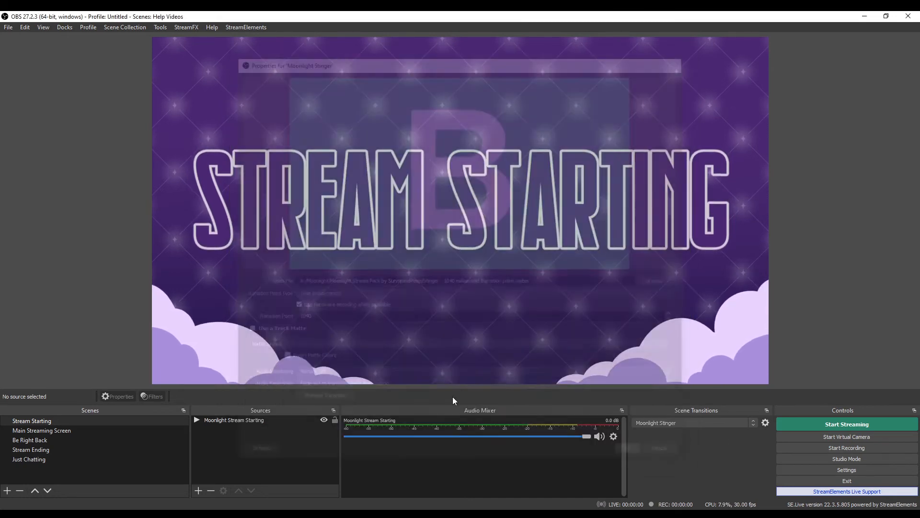
Step: Switch between the Main Streaming Screen, Be Right Back and Stream Starting scenes to examine the Moonlight Stinger transition
left_click(63, 432)
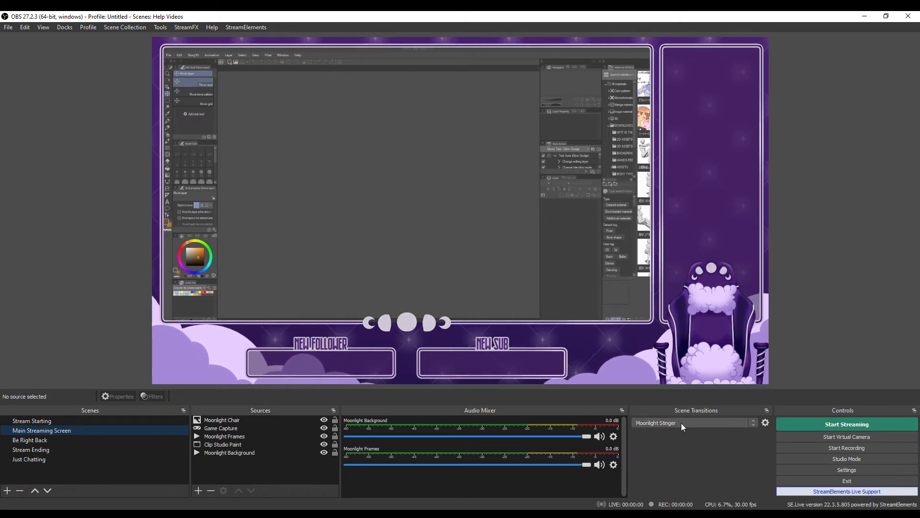
left_click(68, 439)
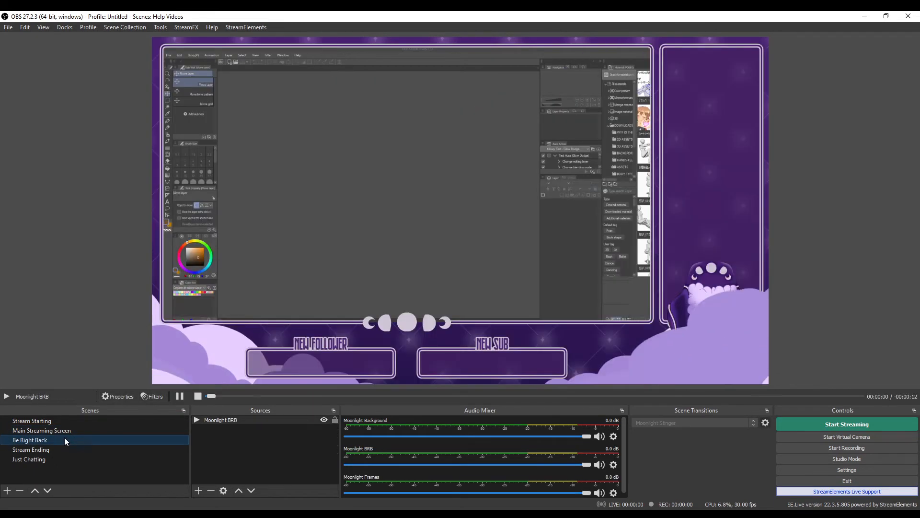
left_click(64, 430)
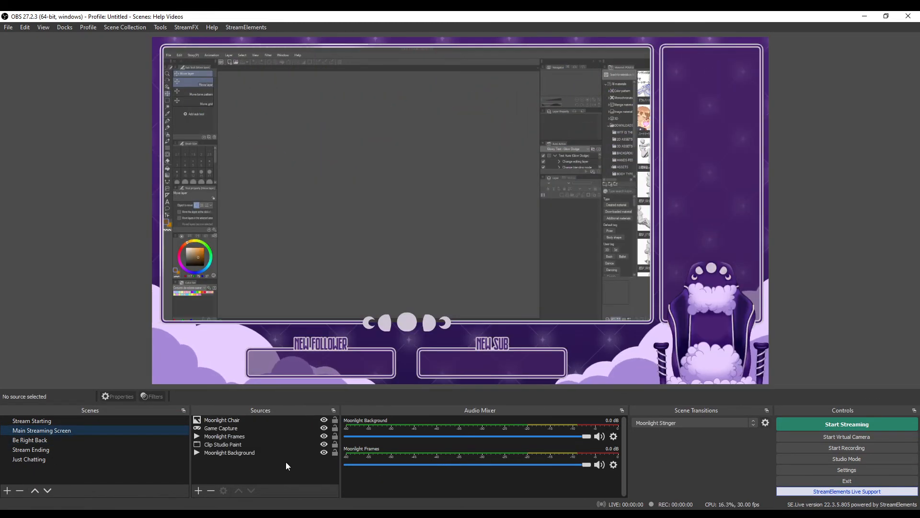
left_click(85, 424)
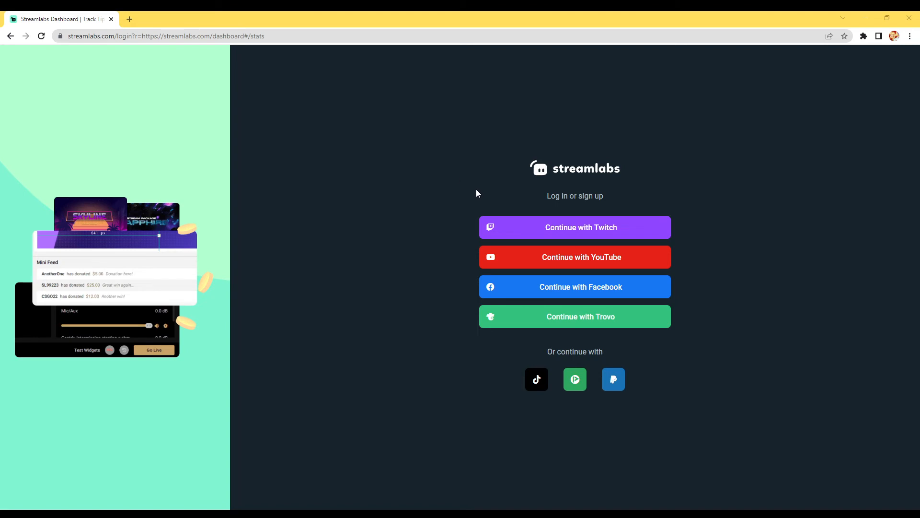
Step: Log in to Streamlabs in the browser with the Twitch account, authorize access and continue to the dashboard
left_click(495, 224)
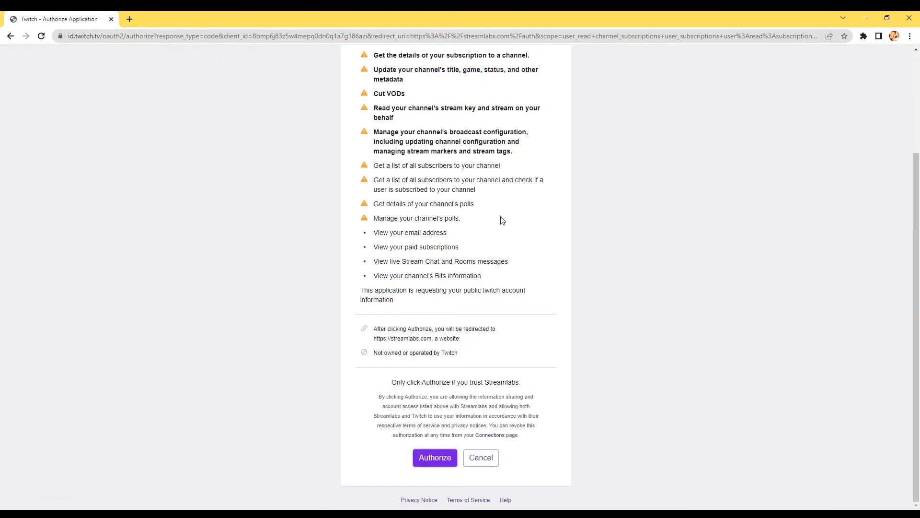
left_click(428, 460)
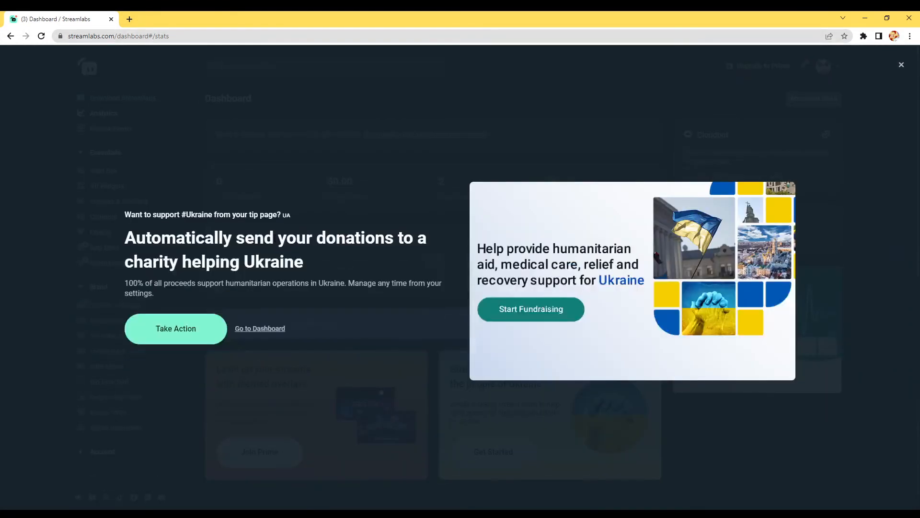
left_click(260, 329)
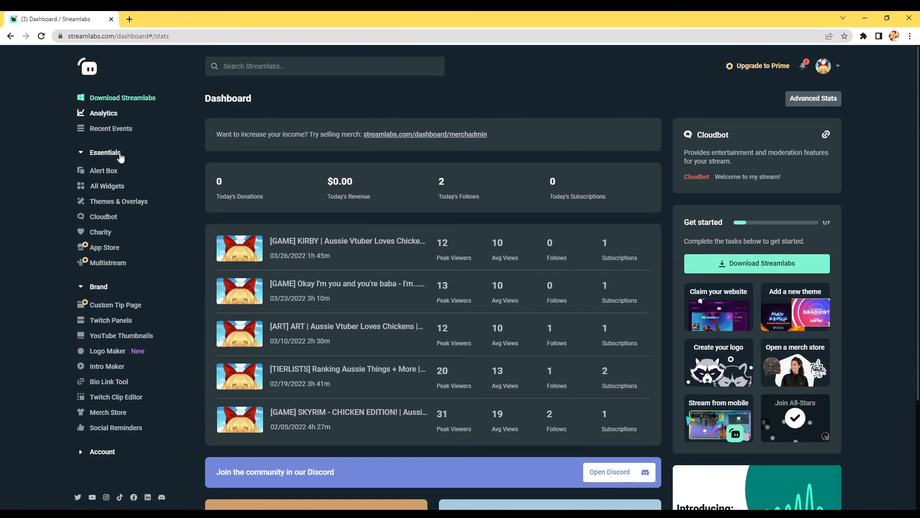
Step: Open the Alert Box page in Streamlabs and look through its general settings
left_click(105, 171)
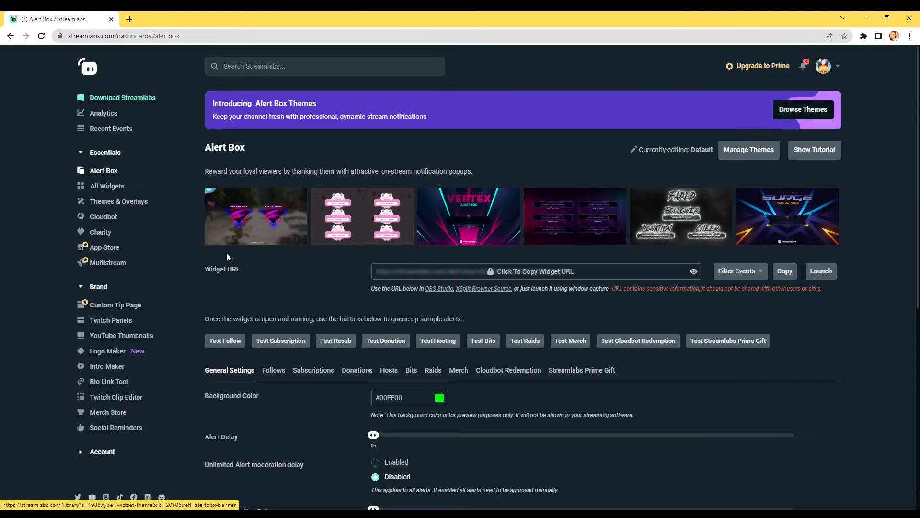
scroll(485, 329, "down", 4)
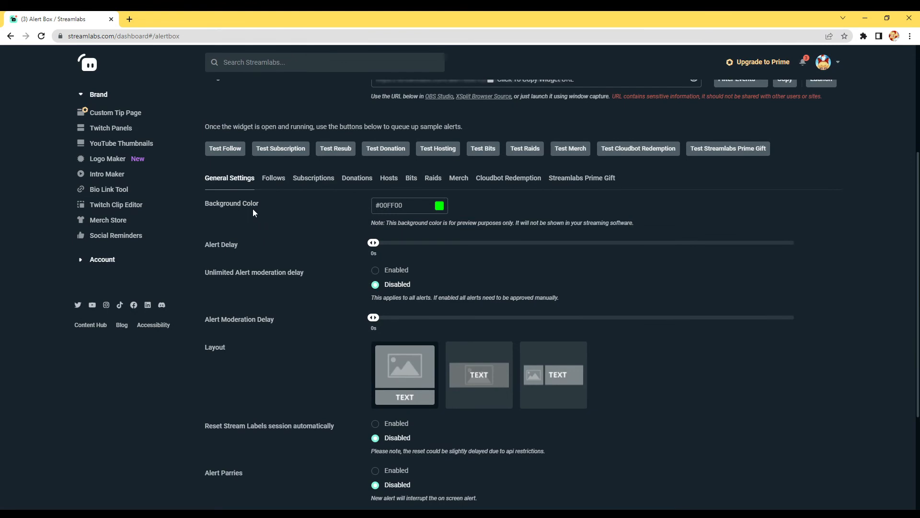
scroll(253, 213, "down", 3)
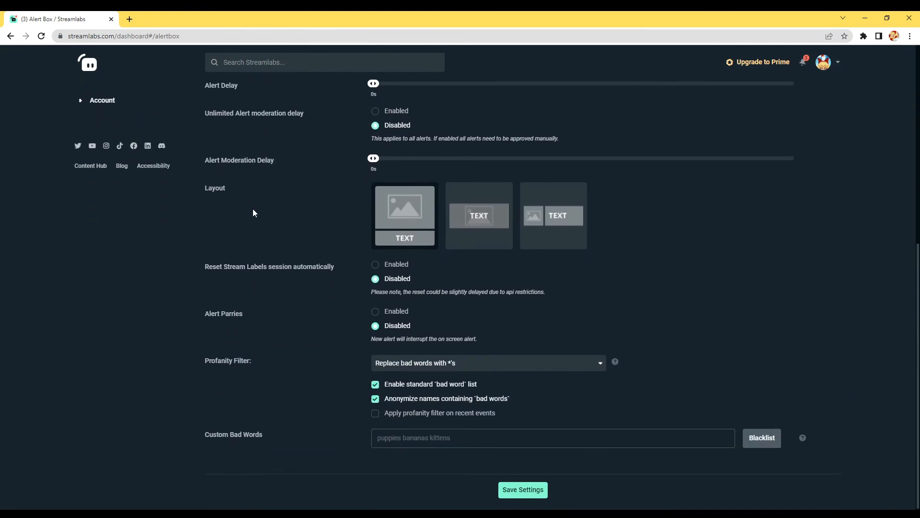
scroll(253, 212, "up", 7)
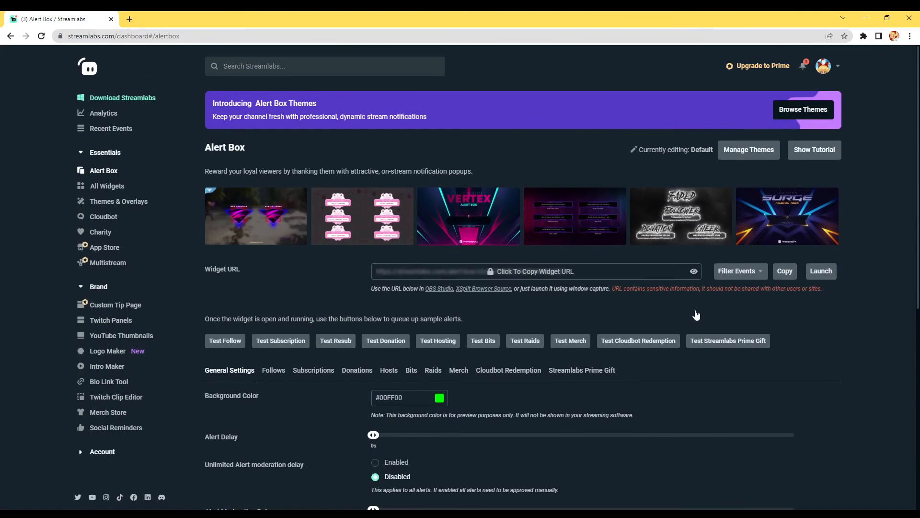
scroll(247, 301, "down", 2)
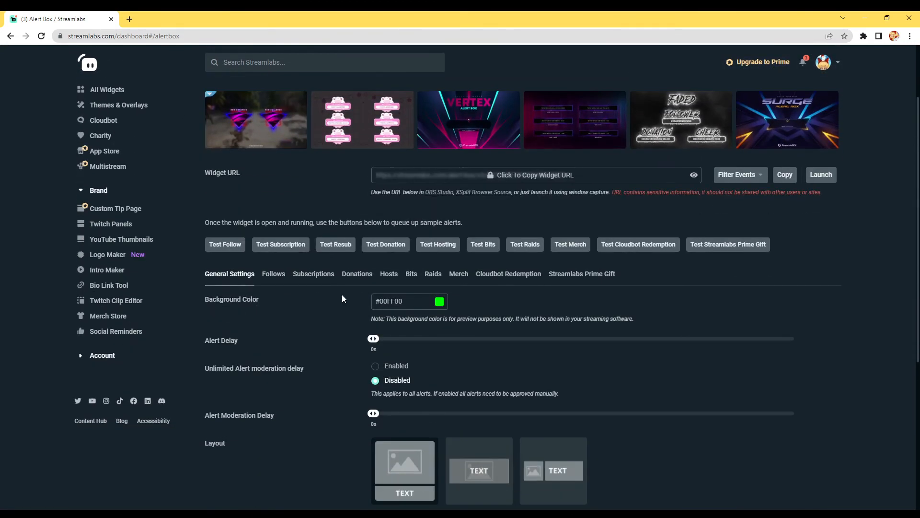
Step: Open the Follows alert settings and look through its layout, message and image options, including the image link option
left_click(274, 274)
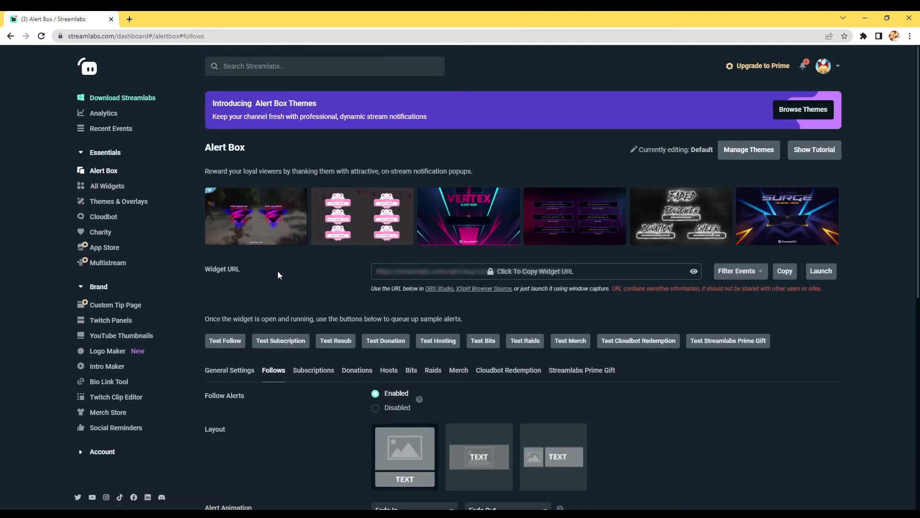
scroll(278, 272, "down", 4)
scroll(278, 275, "down", 2)
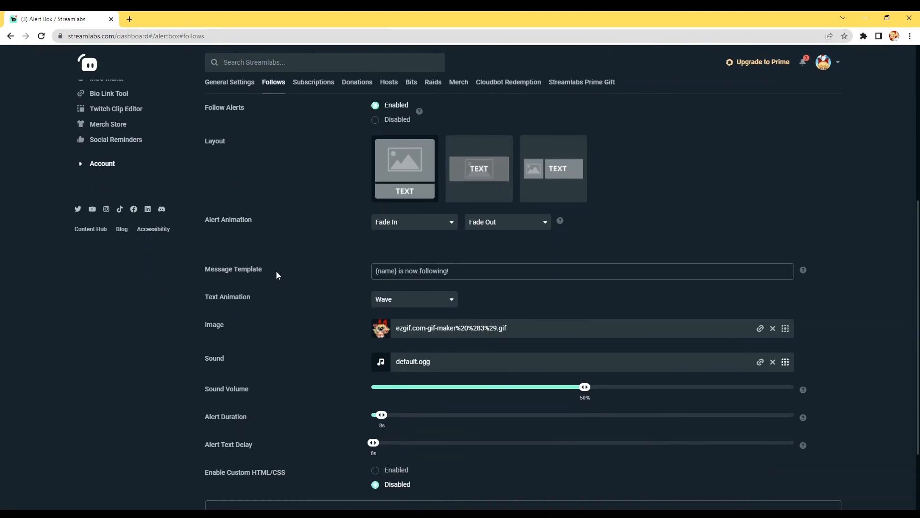
scroll(271, 312, "down", 1)
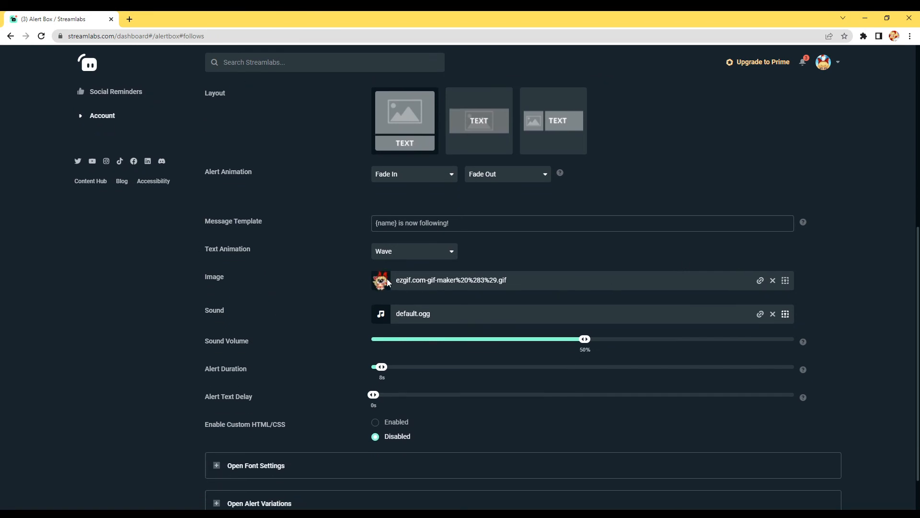
left_click(760, 282)
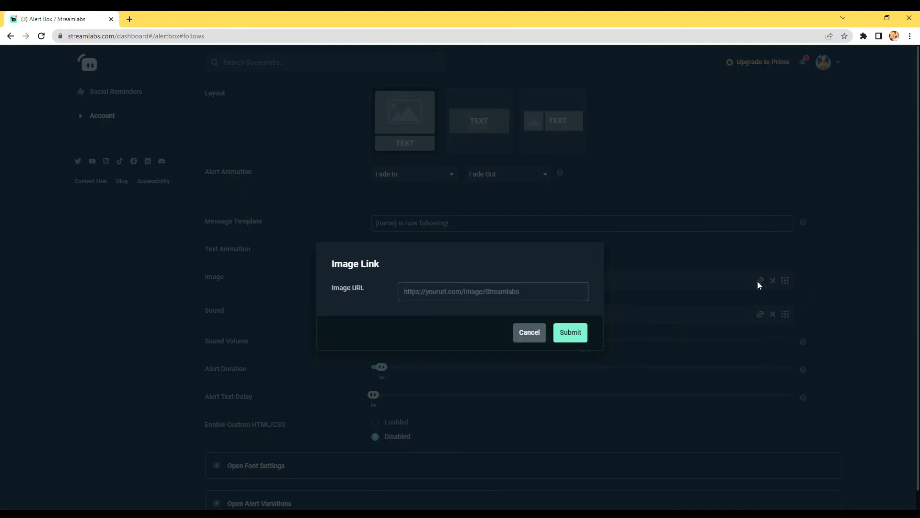
left_click(537, 333)
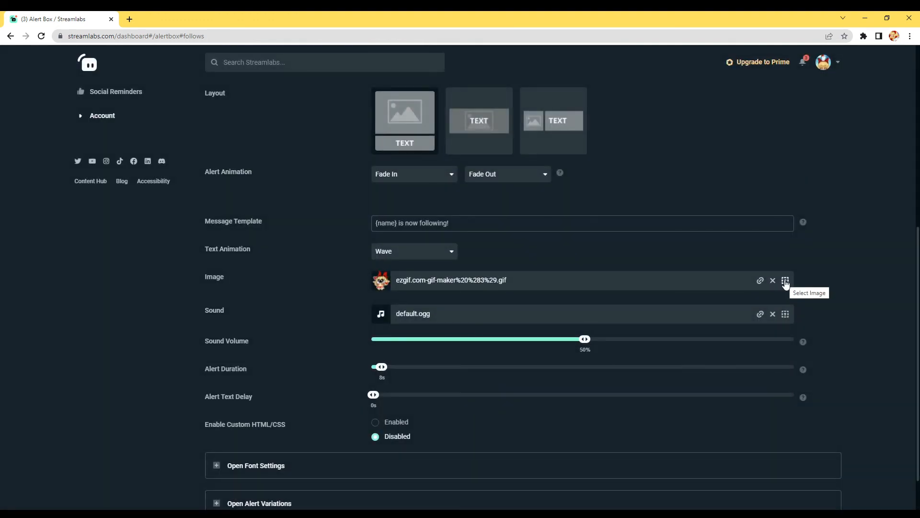
Step: Upload the Animated - Cheer video from the Moonlight pack's Alerts folder to the follow alert's uploaded images gallery
left_click(785, 281)
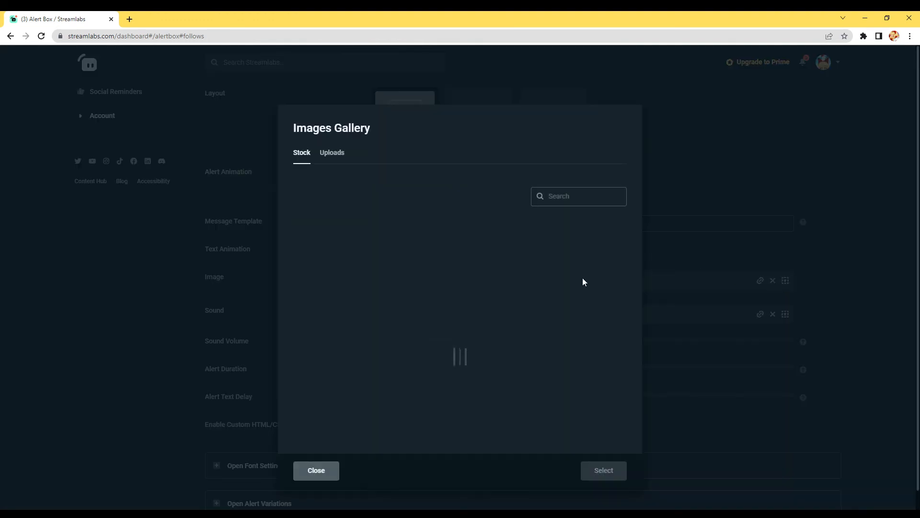
left_click(331, 153)
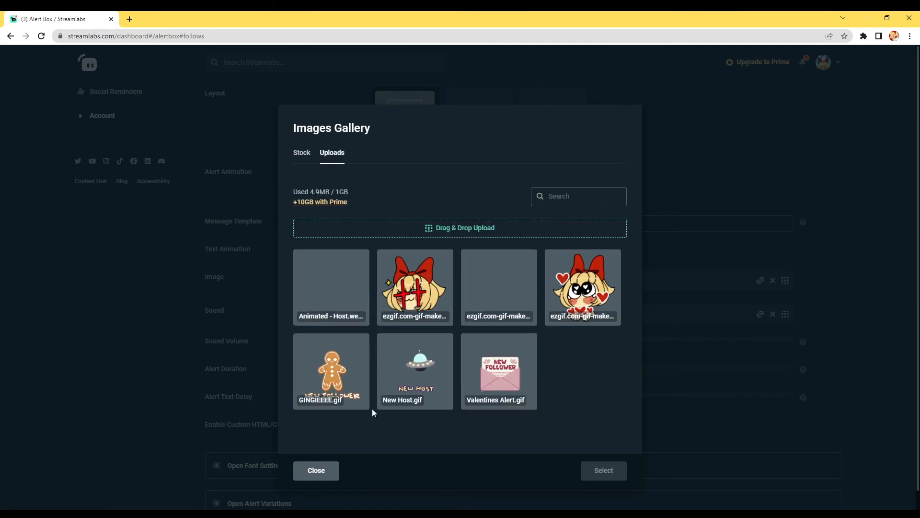
key("alt+Tab")
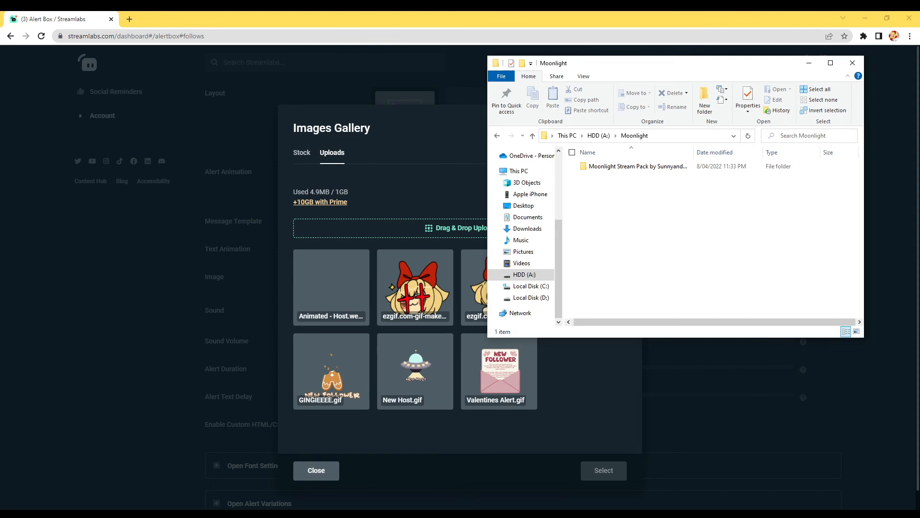
double_click(609, 166)
double_click(597, 166)
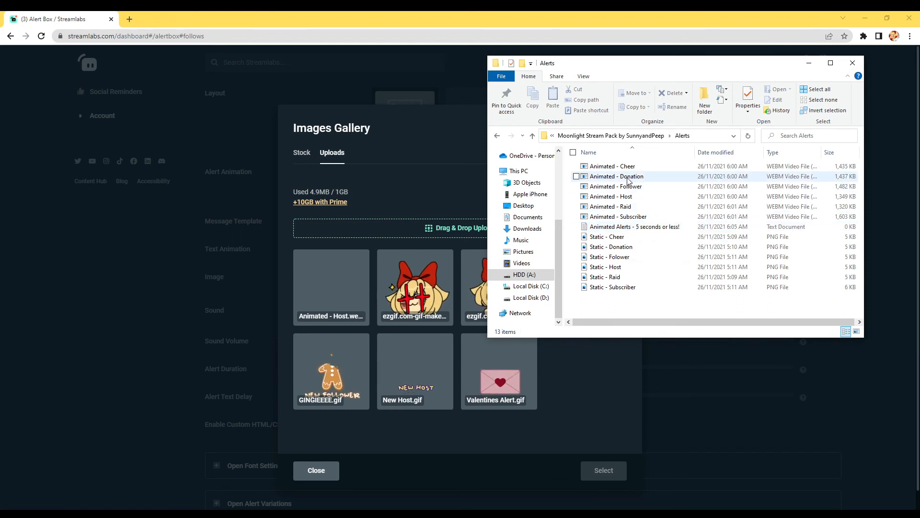
left_click_drag(613, 166, 388, 324)
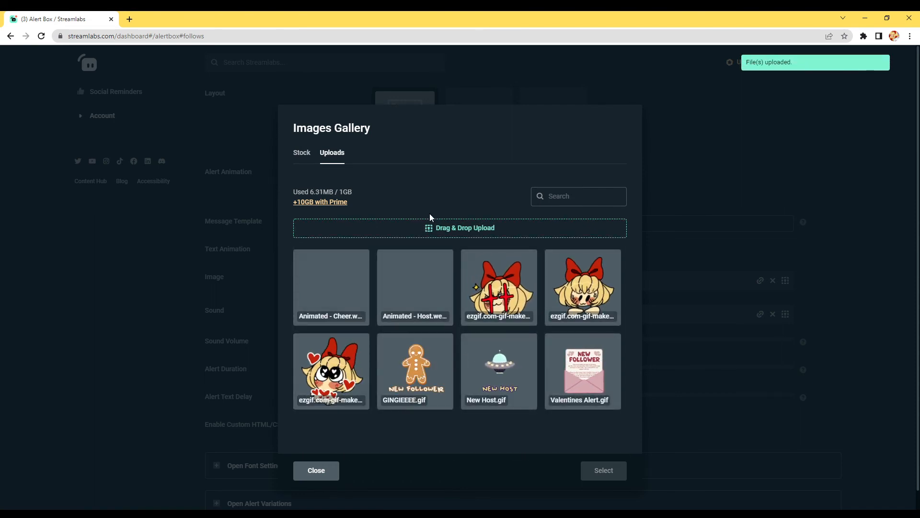
Step: Set the uploaded Animated - Cheer file as the follow alert's image
mouse_move(334, 284)
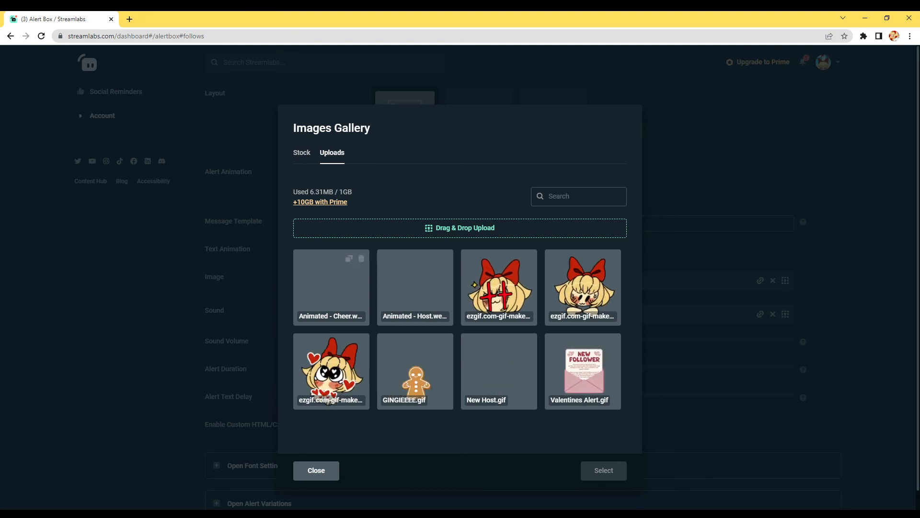
left_click(346, 292)
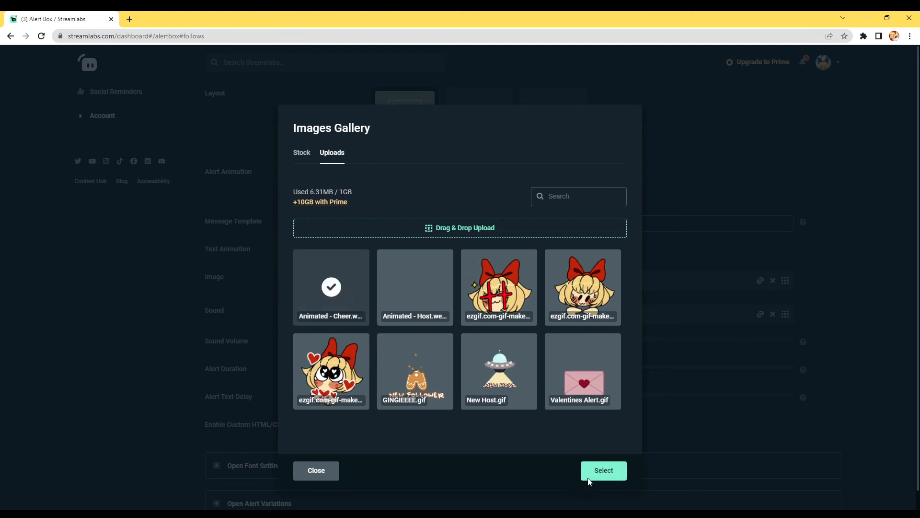
left_click(599, 473)
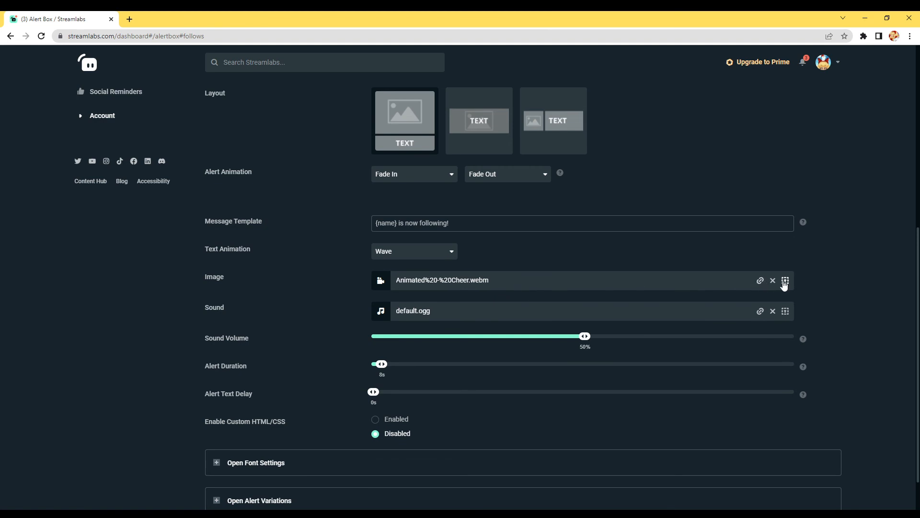
Step: Reopen the uploaded images and the pack's Alerts folder, and select Animated - Cheer for the follow alert again
left_click(784, 281)
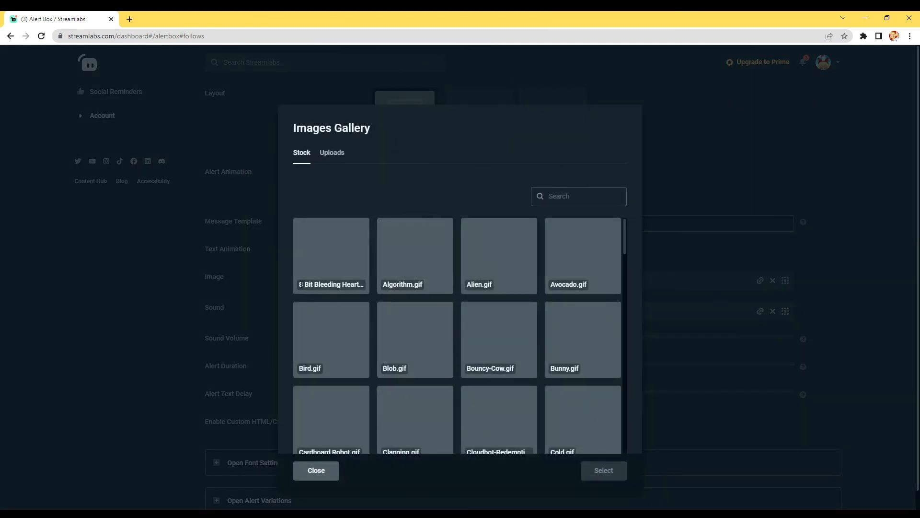
left_click(332, 153)
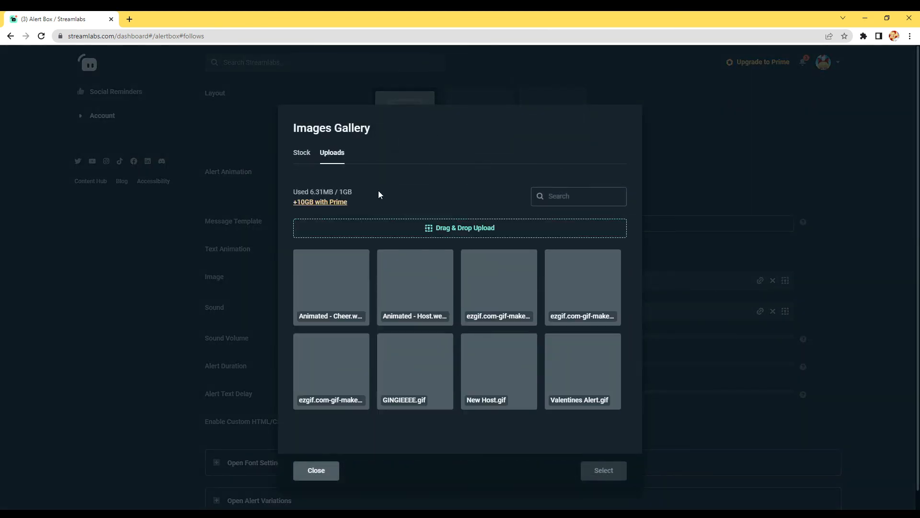
mouse_move(446, 325)
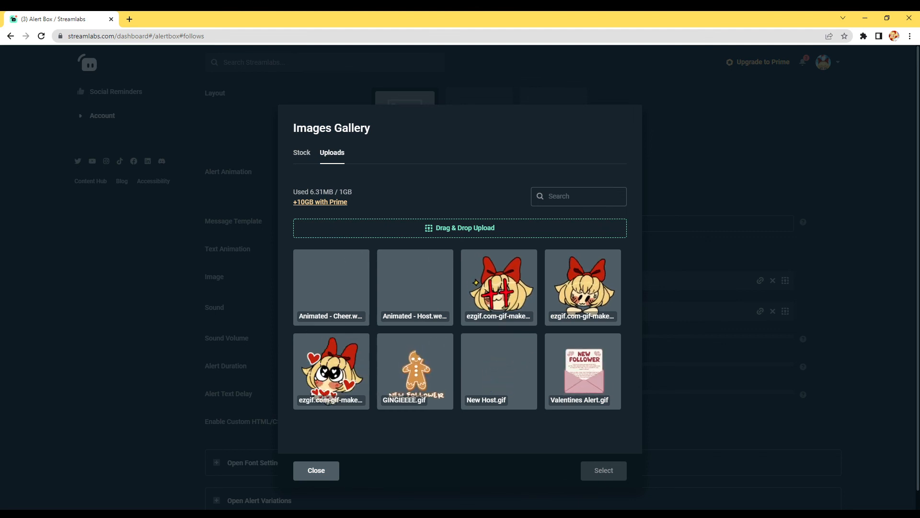
key("alt+Tab")
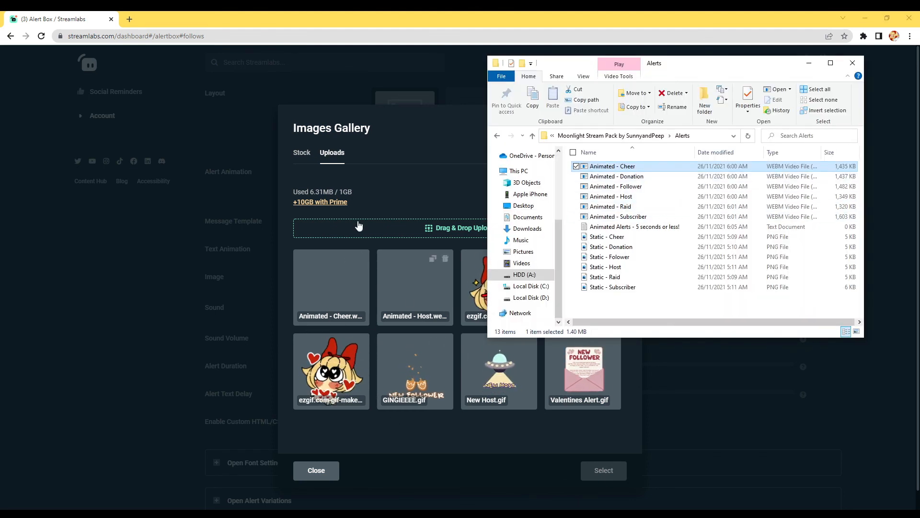
key("alt+Tab")
left_click(349, 290)
left_click(591, 475)
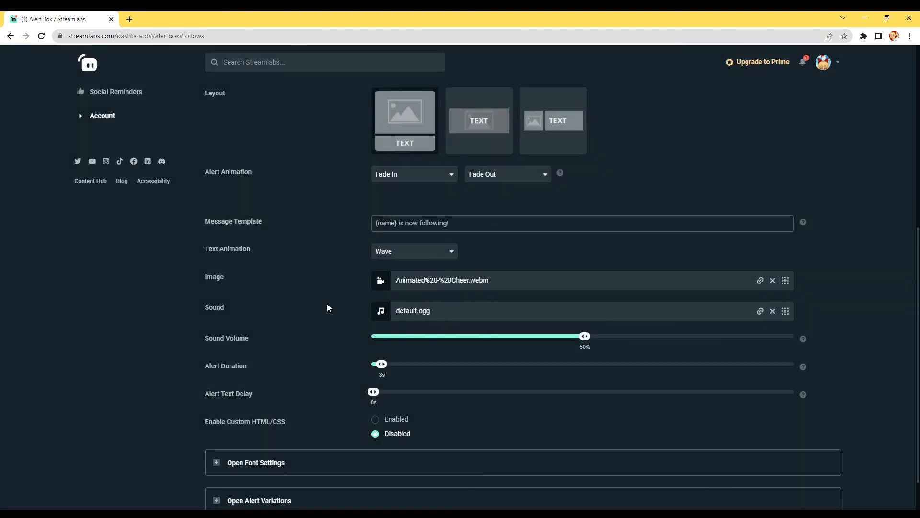
Step: Copy the Alert Box widget URL and accept the notice about keeping it private
scroll(331, 312, "up", 6)
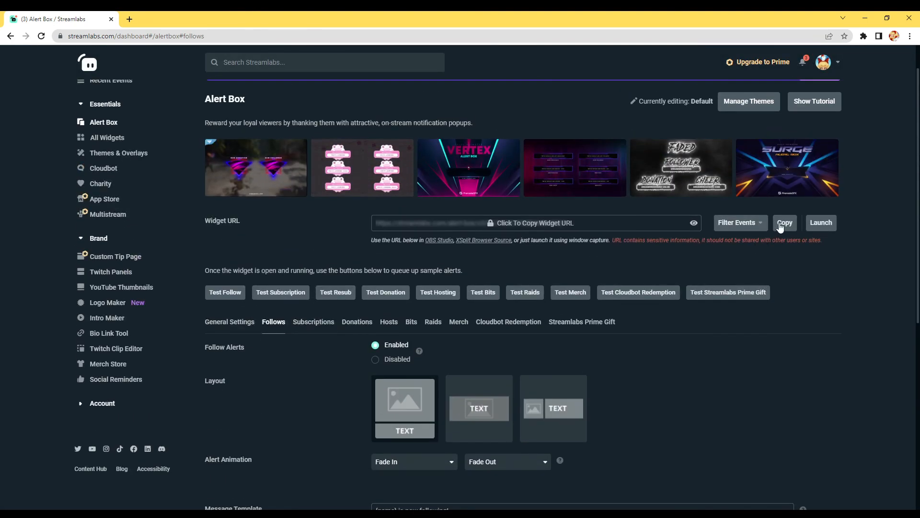
left_click(780, 227)
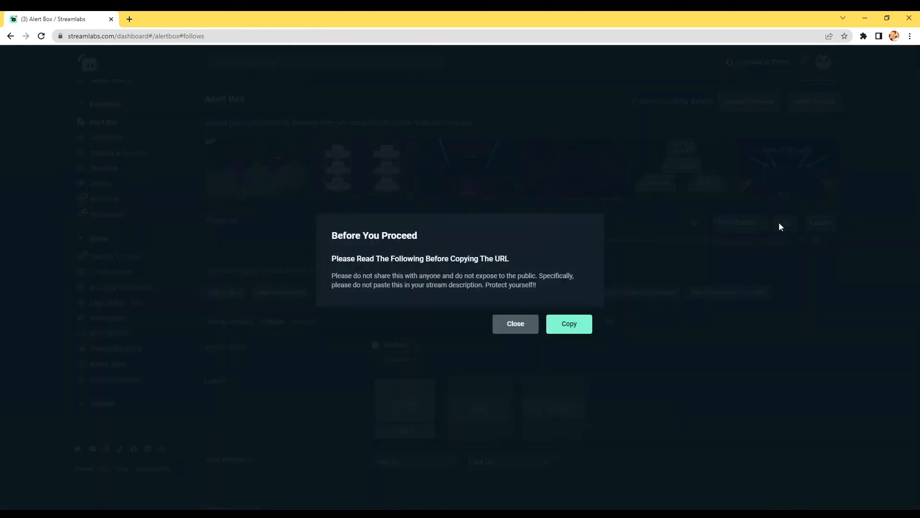
left_click(566, 325)
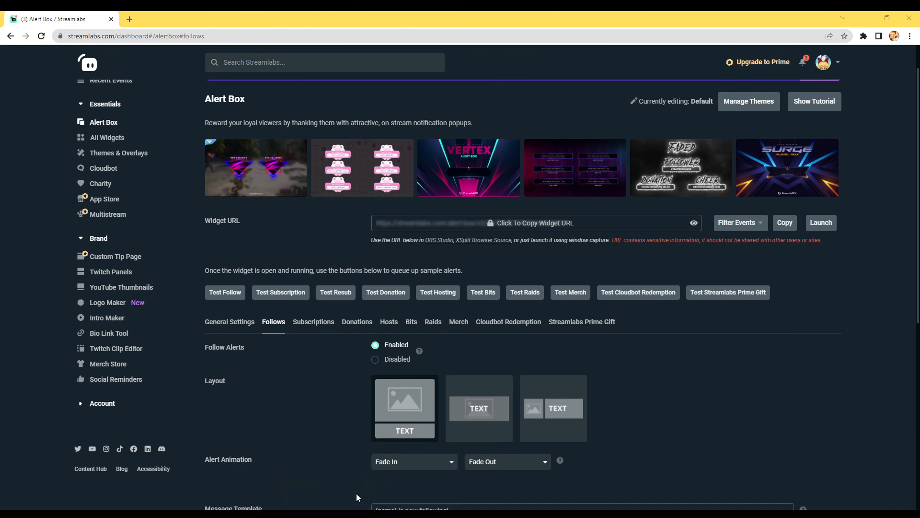
Step: Switch to OBS and add a Browser source named Alerts to the Main Streaming Screen scene, pasting the private widget URL as its address
left_click(315, 476)
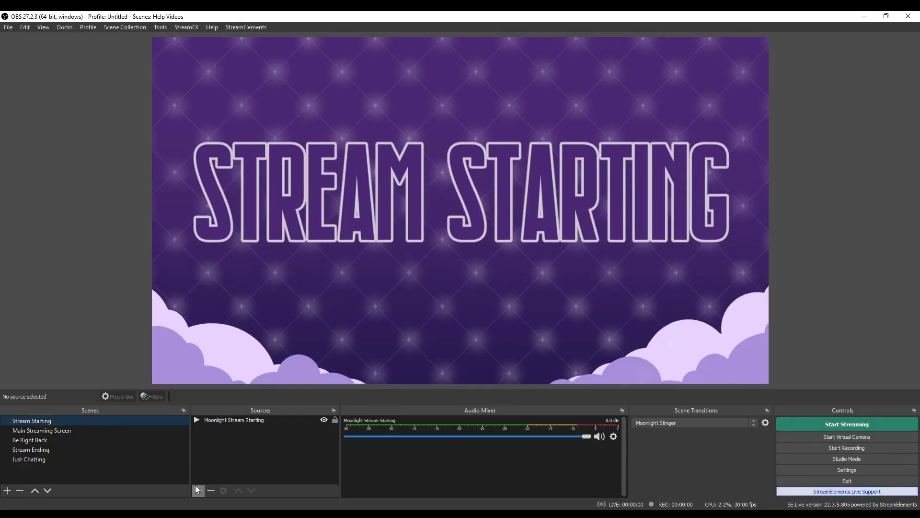
left_click(68, 430)
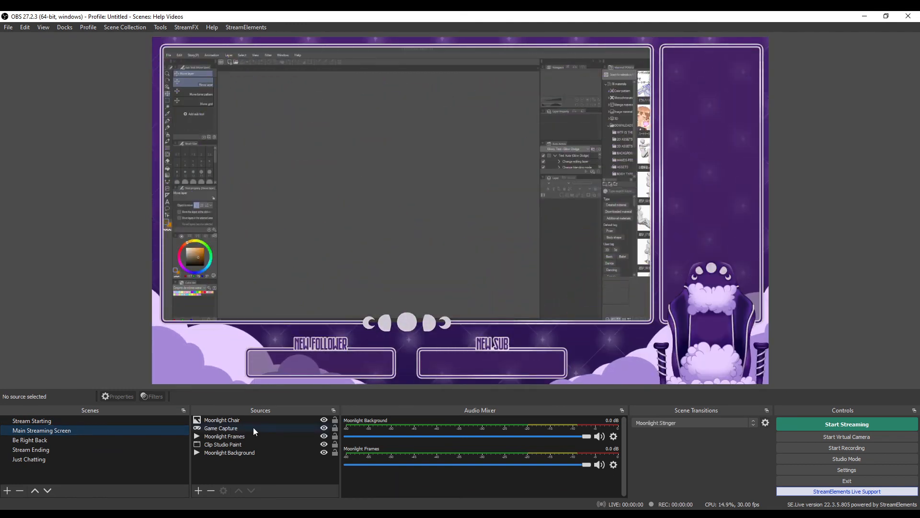
left_click(198, 490)
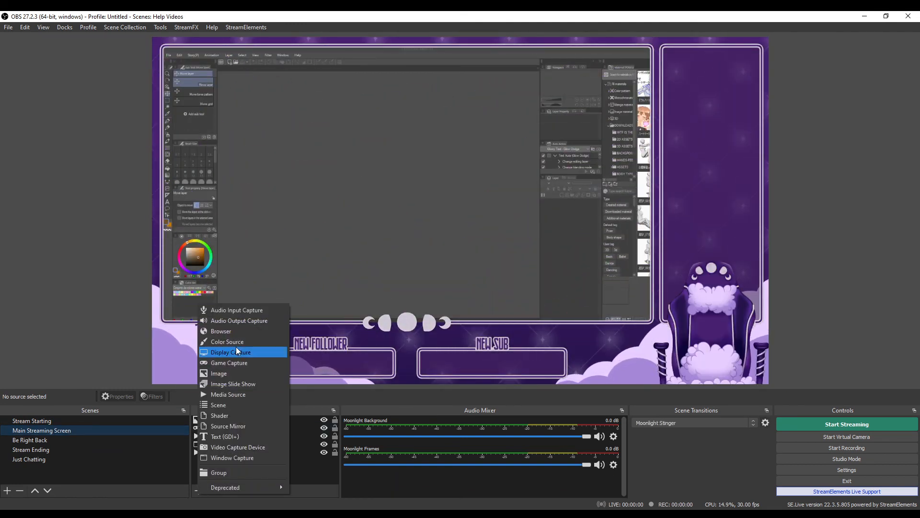
left_click(236, 332)
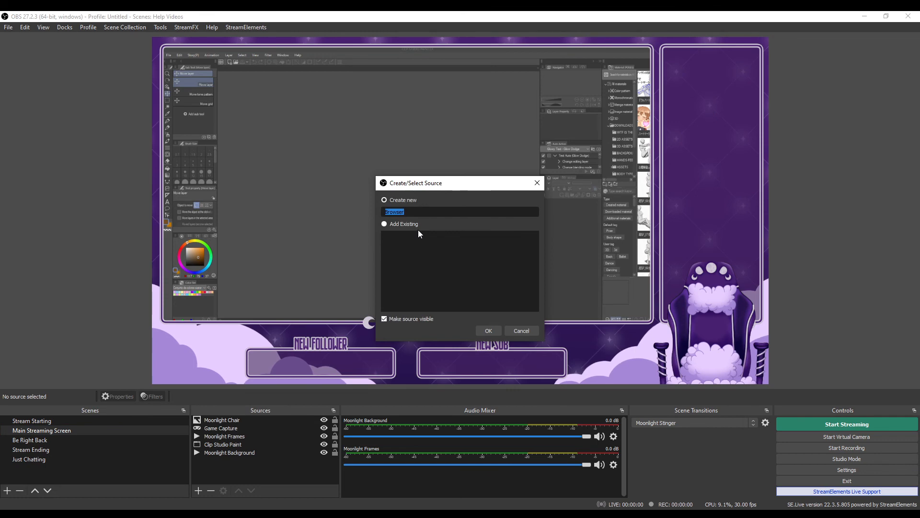
type("Alerts")
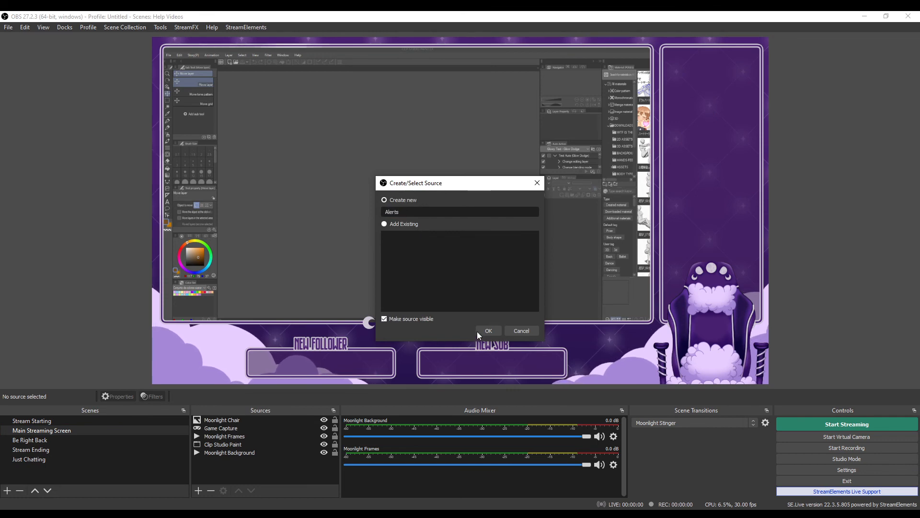
left_click(485, 331)
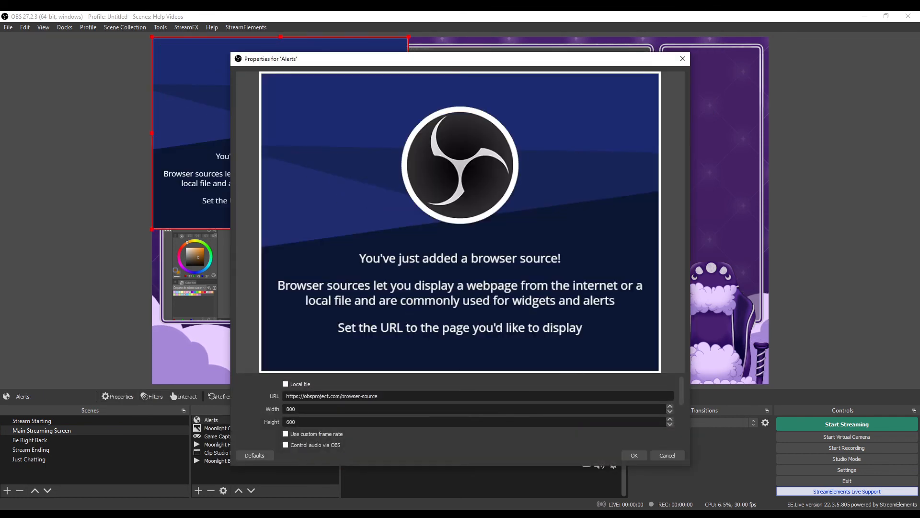
triple_click(453, 394)
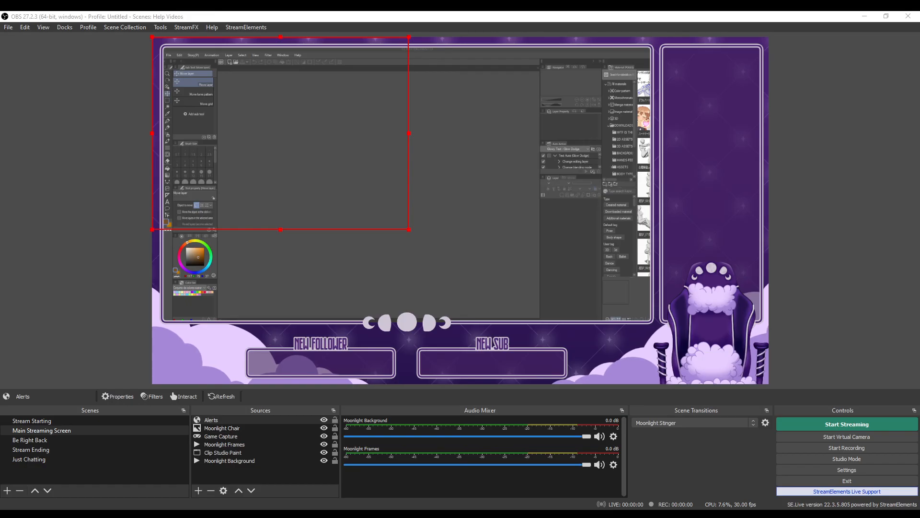
Step: Reposition and resize the Alerts source on the Main Streaming Screen canvas
left_click_drag(364, 225, 402, 341)
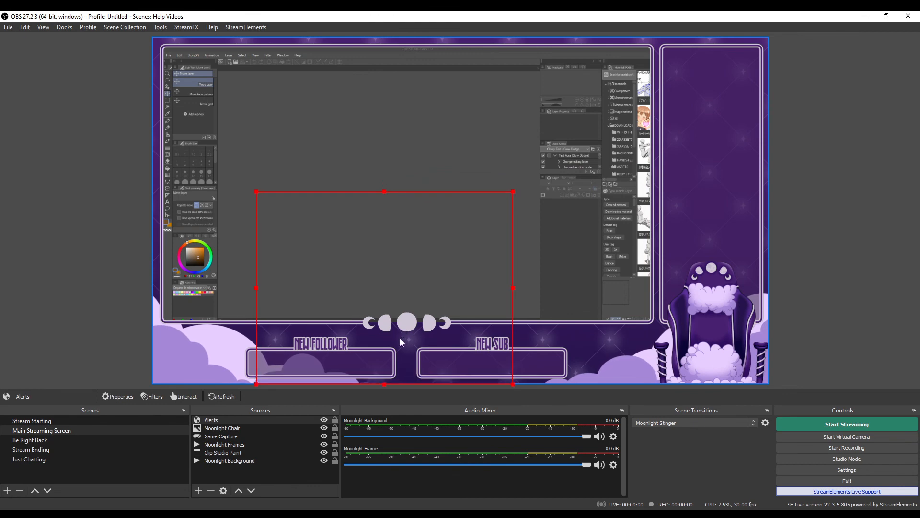
left_click_drag(384, 192, 368, 292)
left_click_drag(327, 336, 245, 261)
left_click_drag(226, 225, 207, 259)
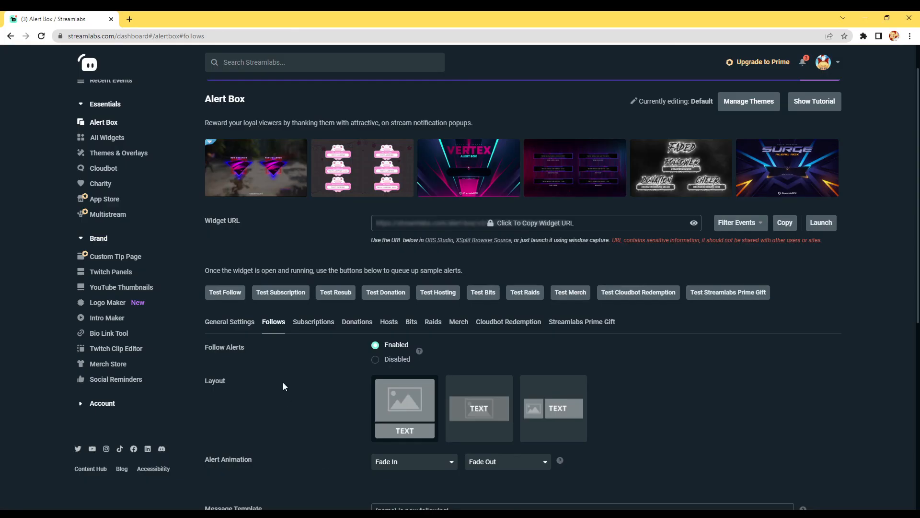
Step: Switch to Streamlabs, save the follow alert settings and send a test follow alert to check it in OBS
scroll(283, 383, "down", 7)
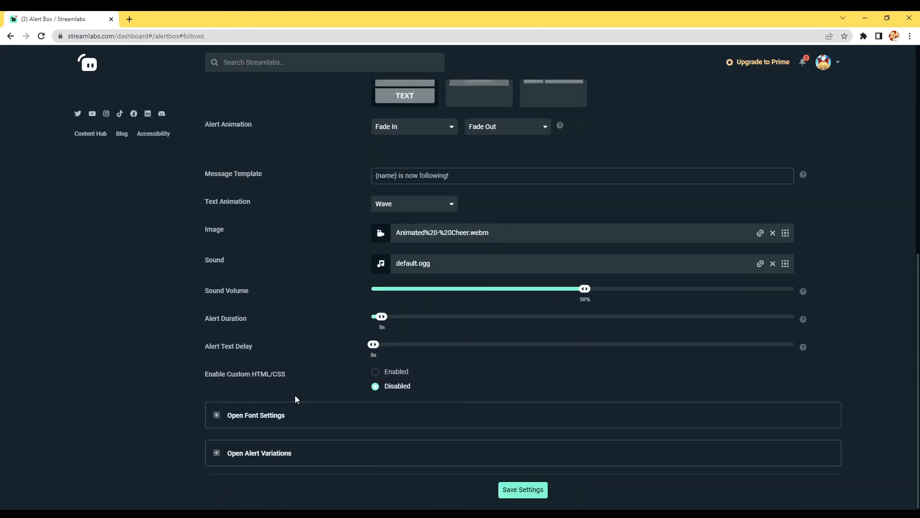
left_click(522, 489)
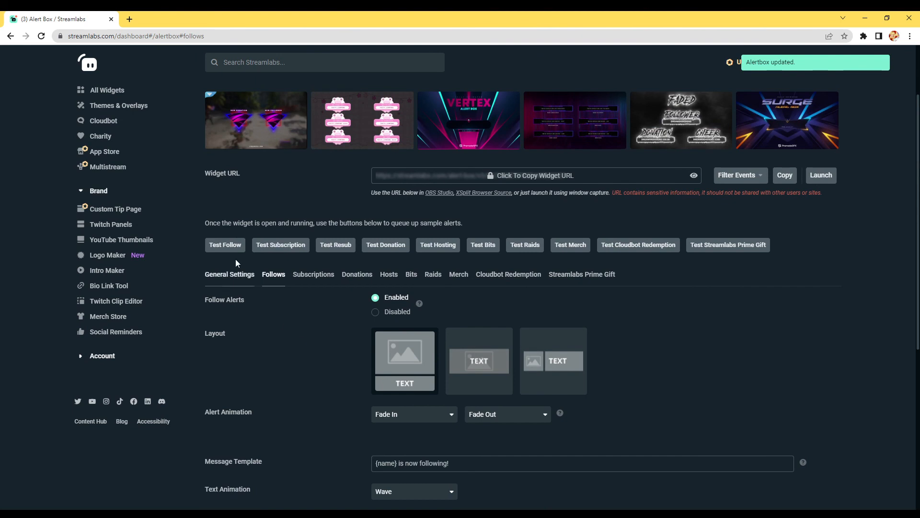
left_click(236, 245)
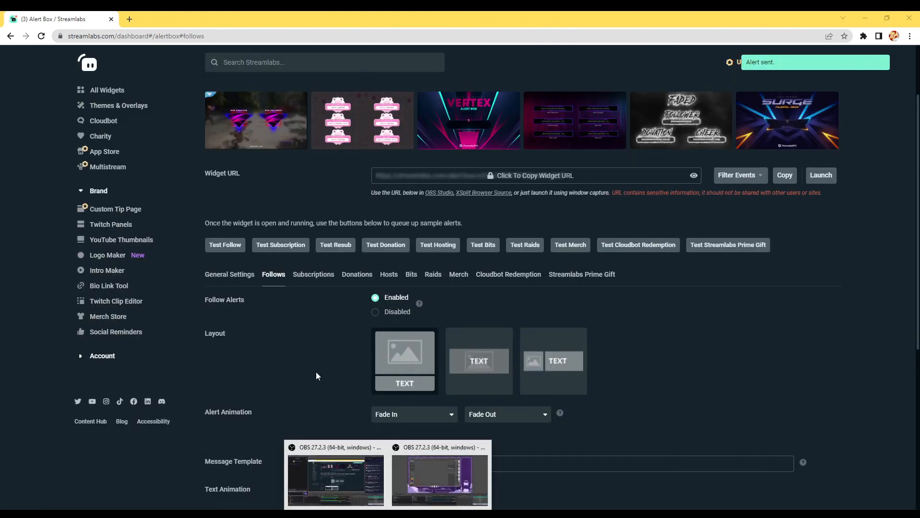
left_click(419, 494)
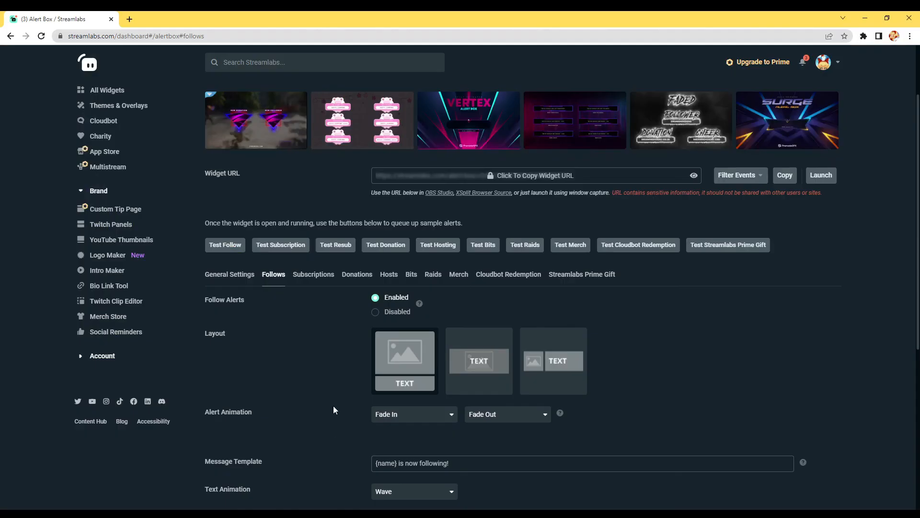
scroll(333, 406, "down", 6)
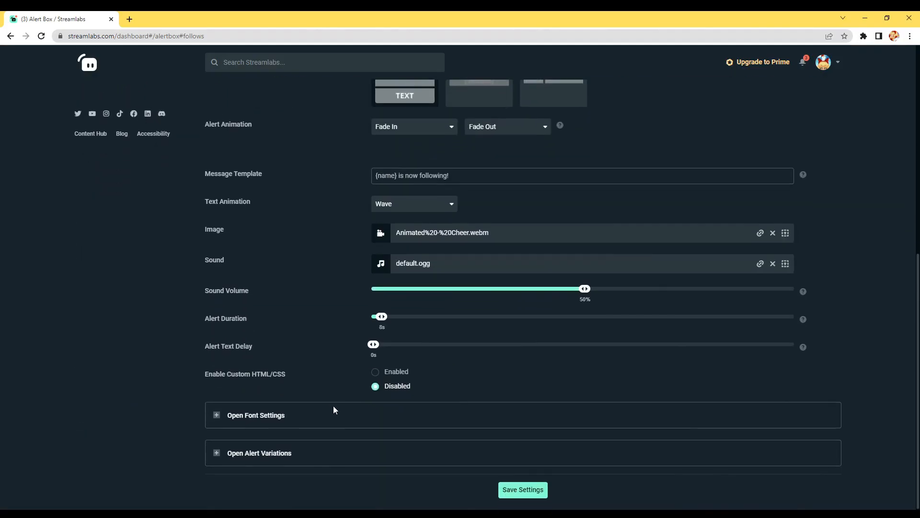
Step: Expand the follow alert's font settings and review its font, size, weight and color options
left_click(217, 414)
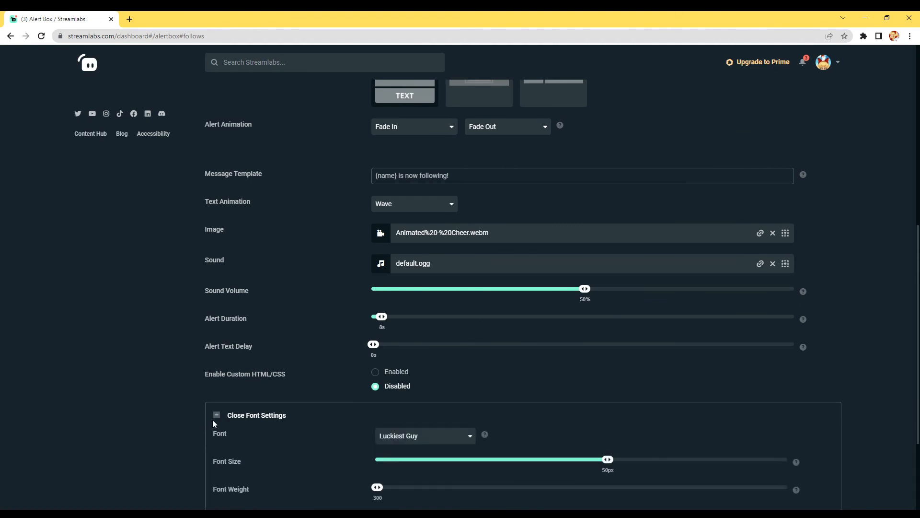
scroll(441, 329, "down", 3)
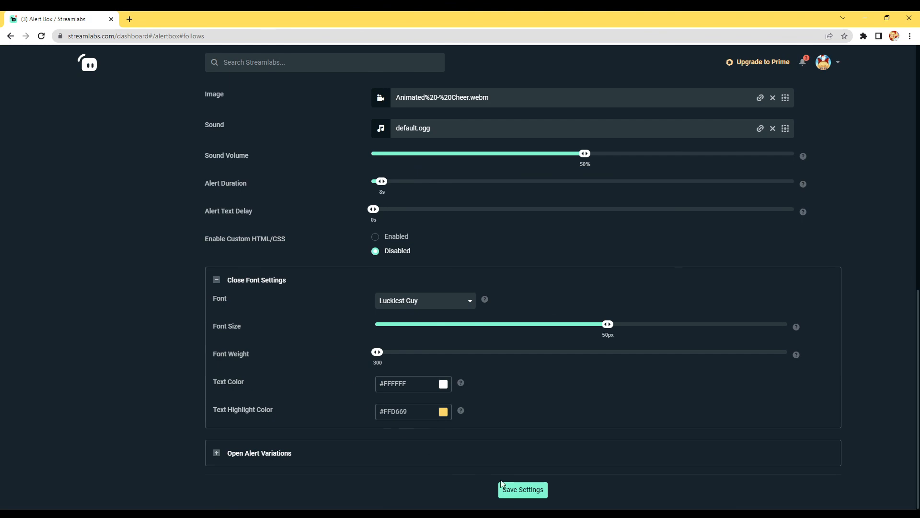
scroll(495, 455, "up", 10)
scroll(320, 401, "down", 1)
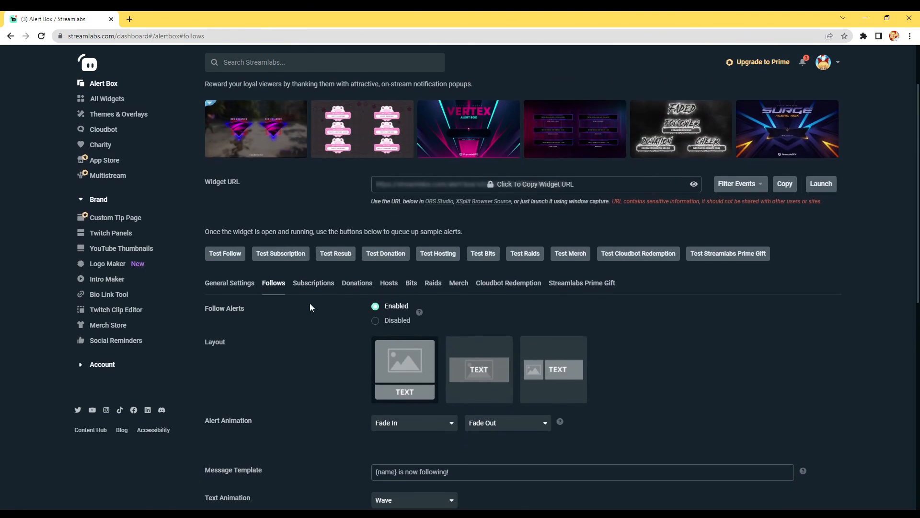
Step: Look through the subscription and donation alert settings in the Alert Box and return to OBS
left_click(322, 281)
scroll(346, 276, "up", 2)
scroll(355, 381, "down", 2)
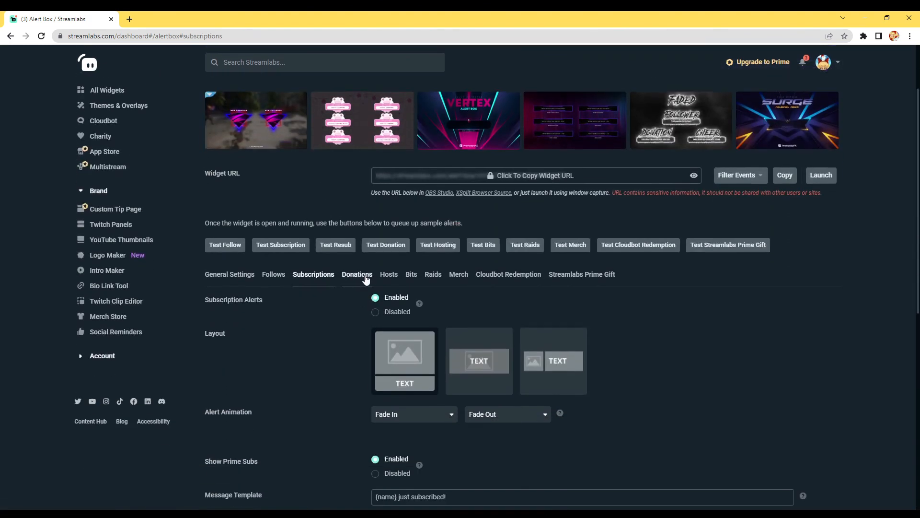
left_click(366, 279)
scroll(366, 278, "down", 6)
scroll(365, 276, "up", 9)
scroll(344, 305, "down", 5)
scroll(343, 304, "up", 6)
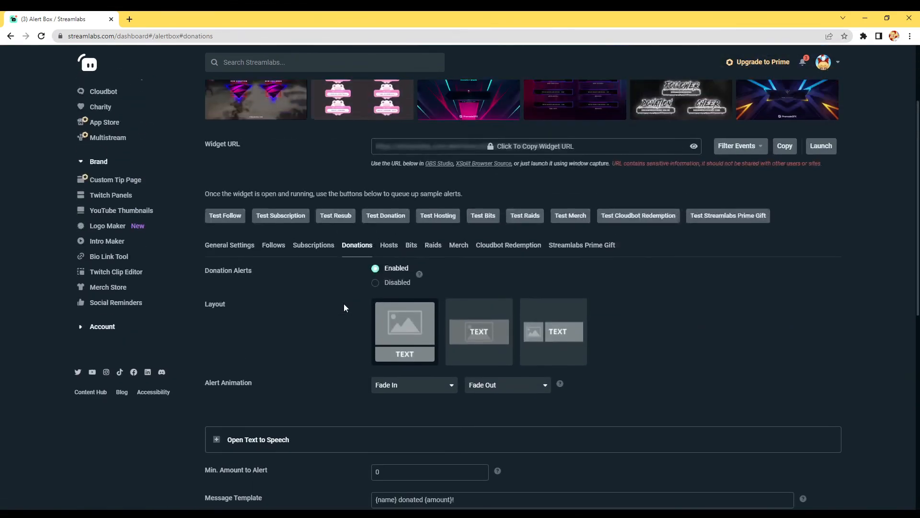
left_click(864, 19)
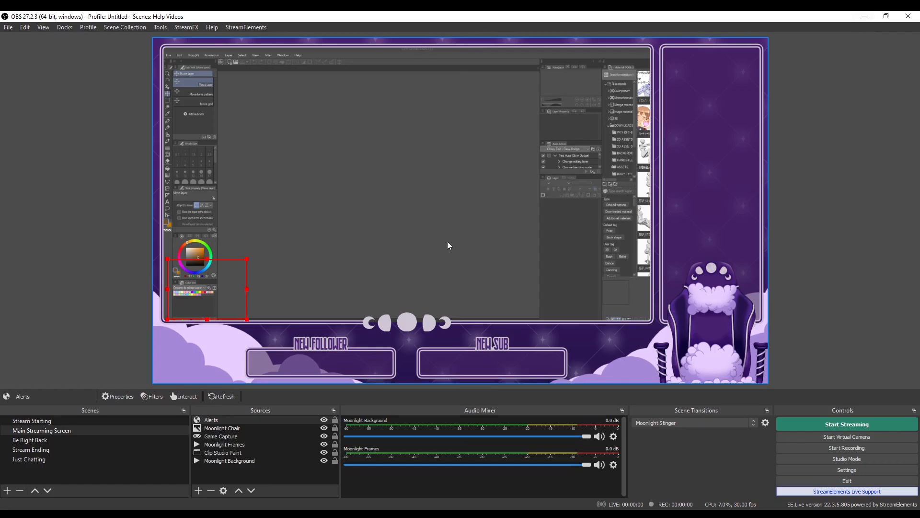